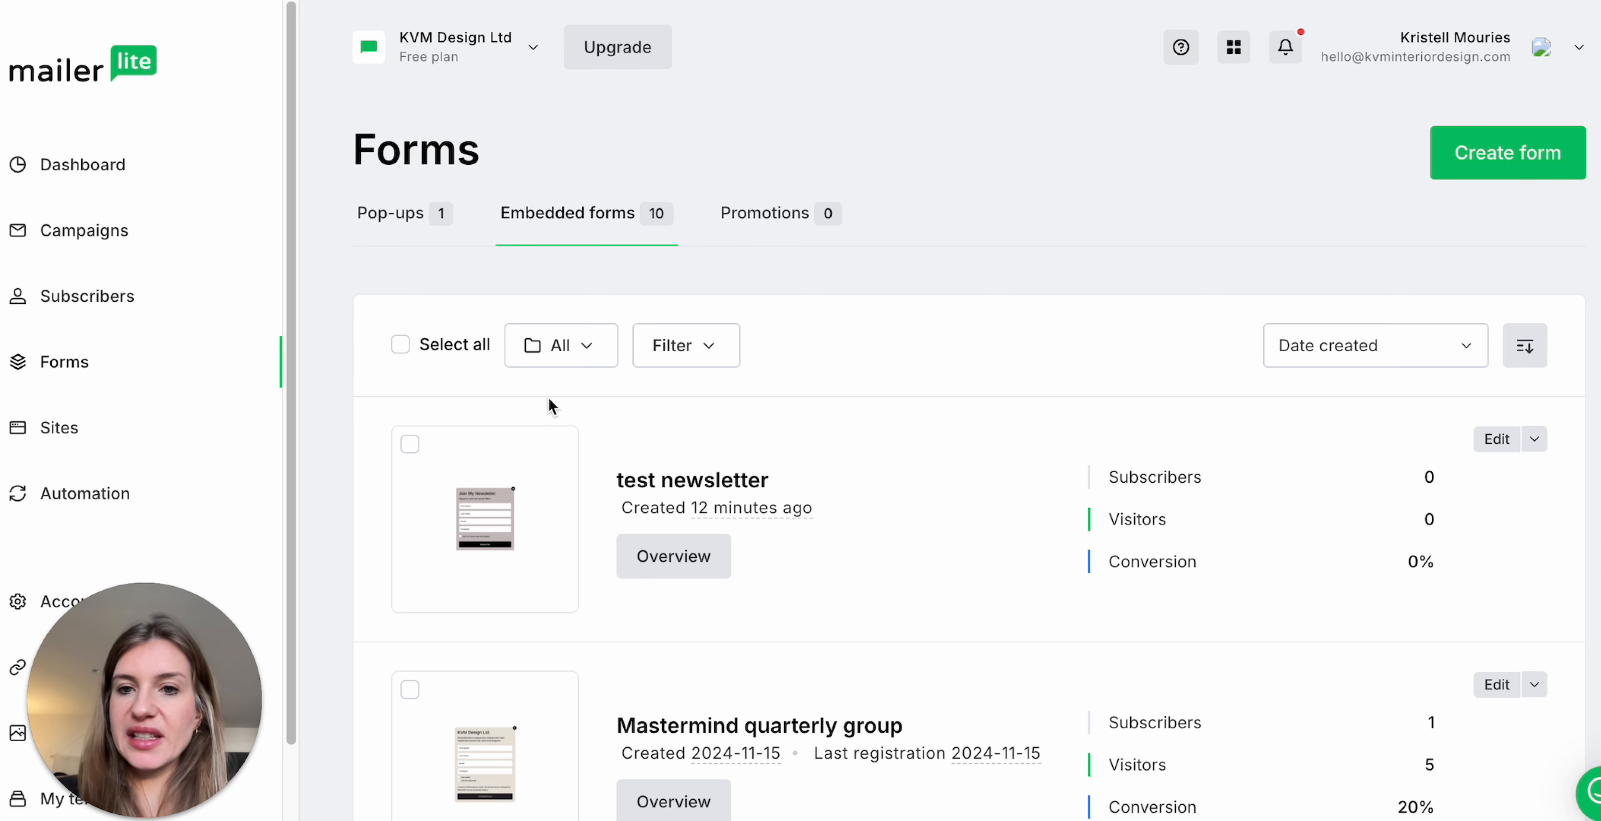
Open the overview of the Outsourcing checklist Download embedded form and preview its design, closing the preview again
scroll(739, 454, down, 5)
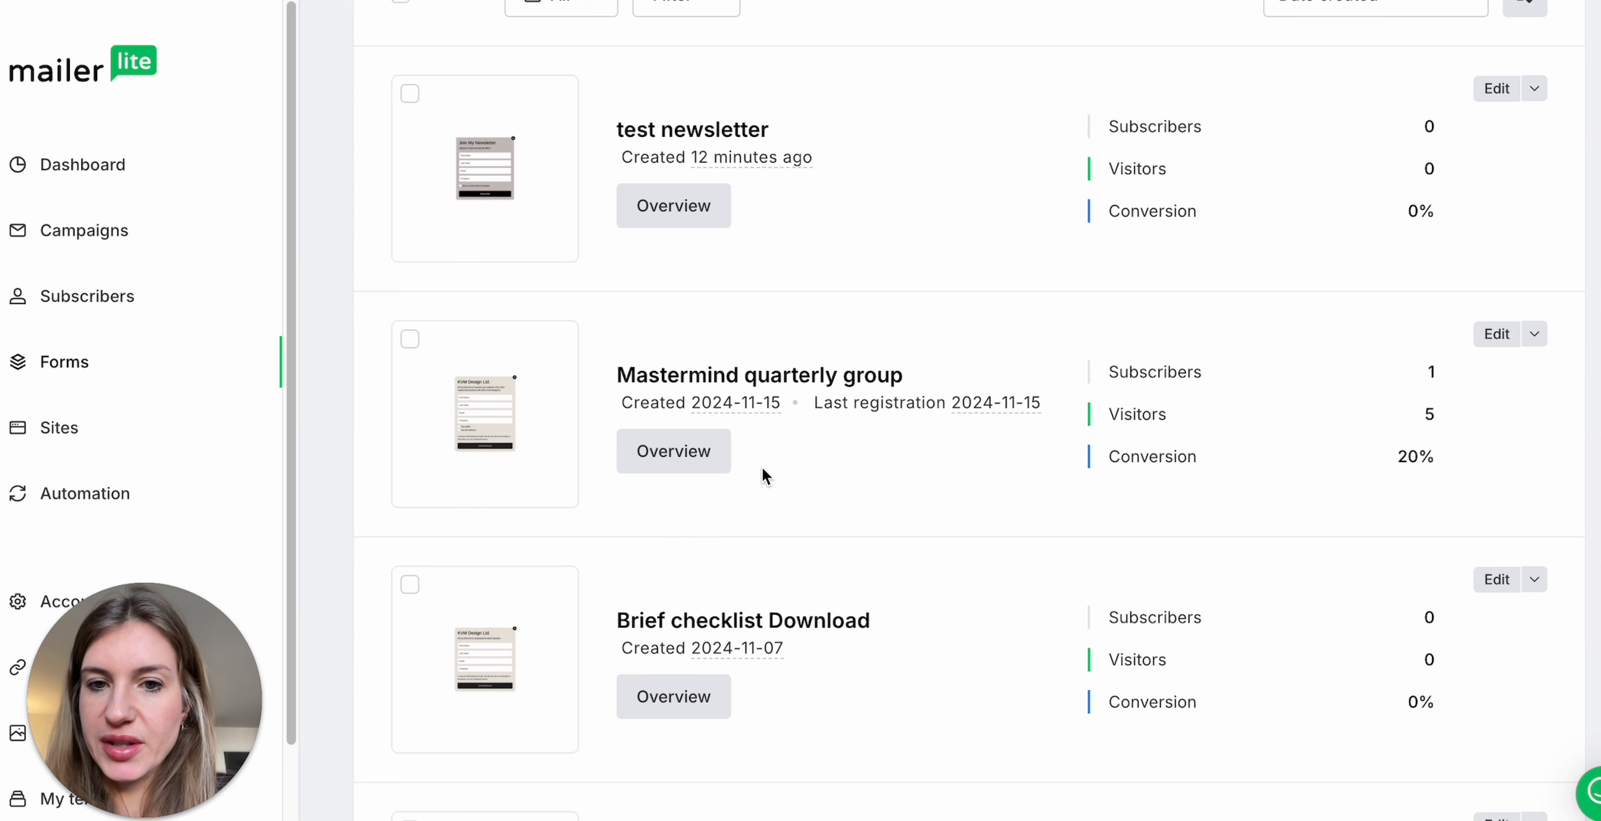
scroll(762, 467, down, 1)
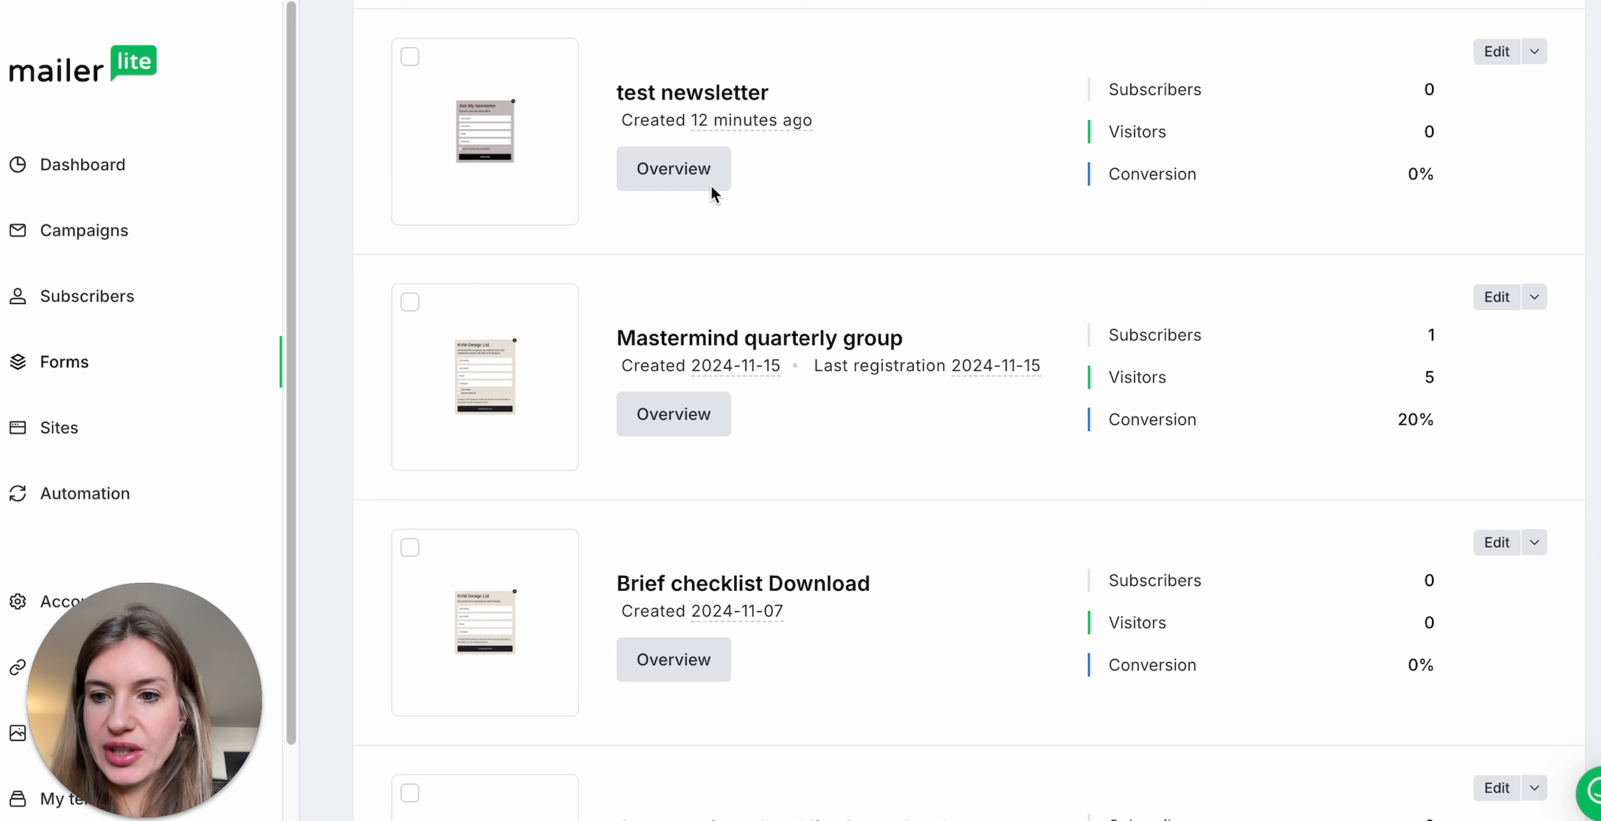
scroll(719, 497, down, 6)
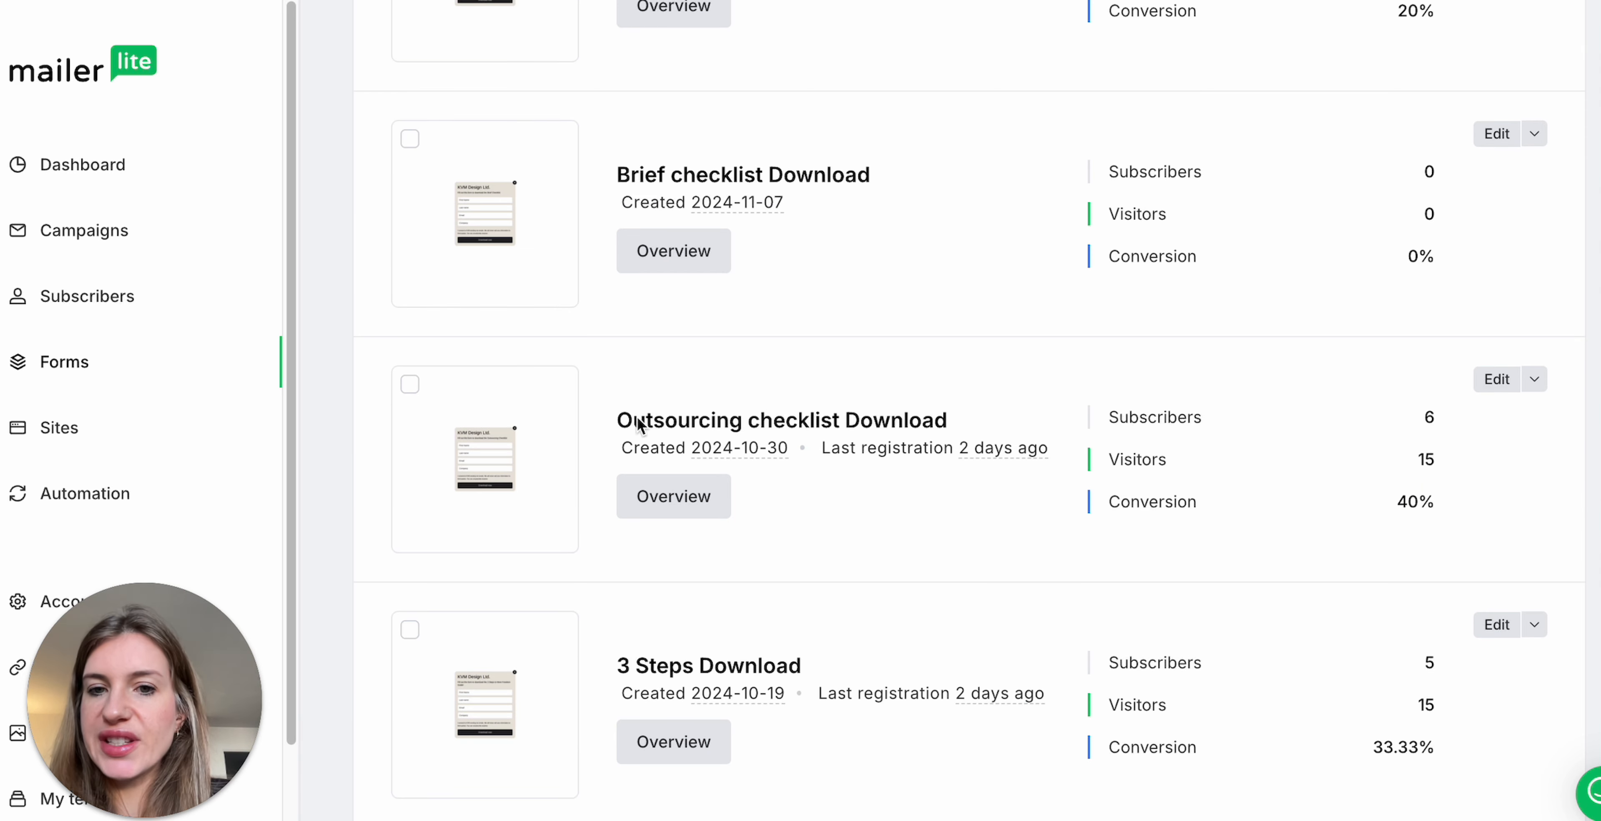
click(681, 506)
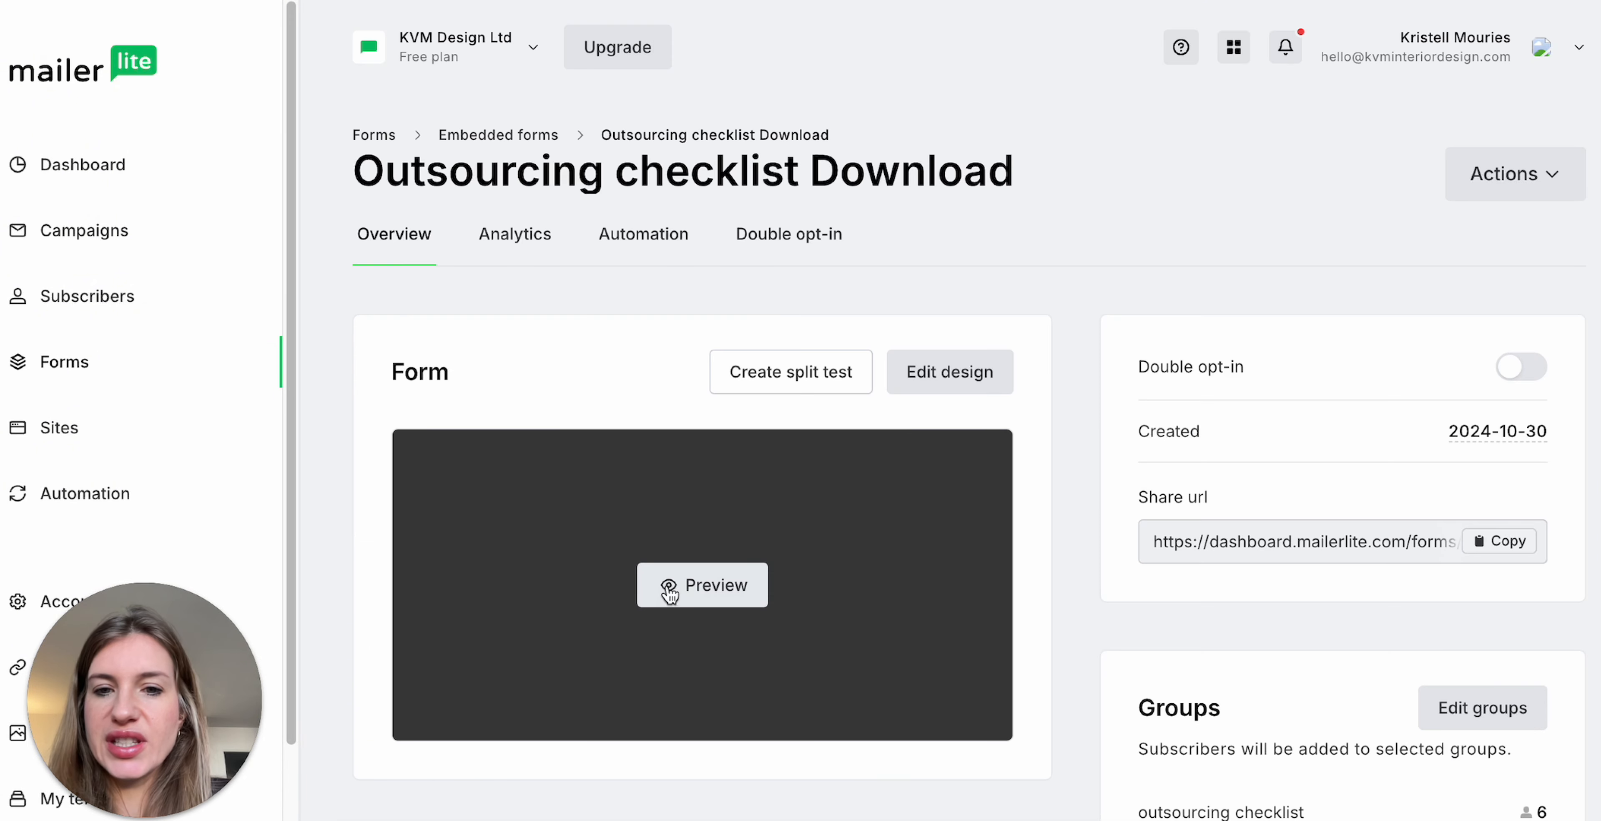
click(669, 588)
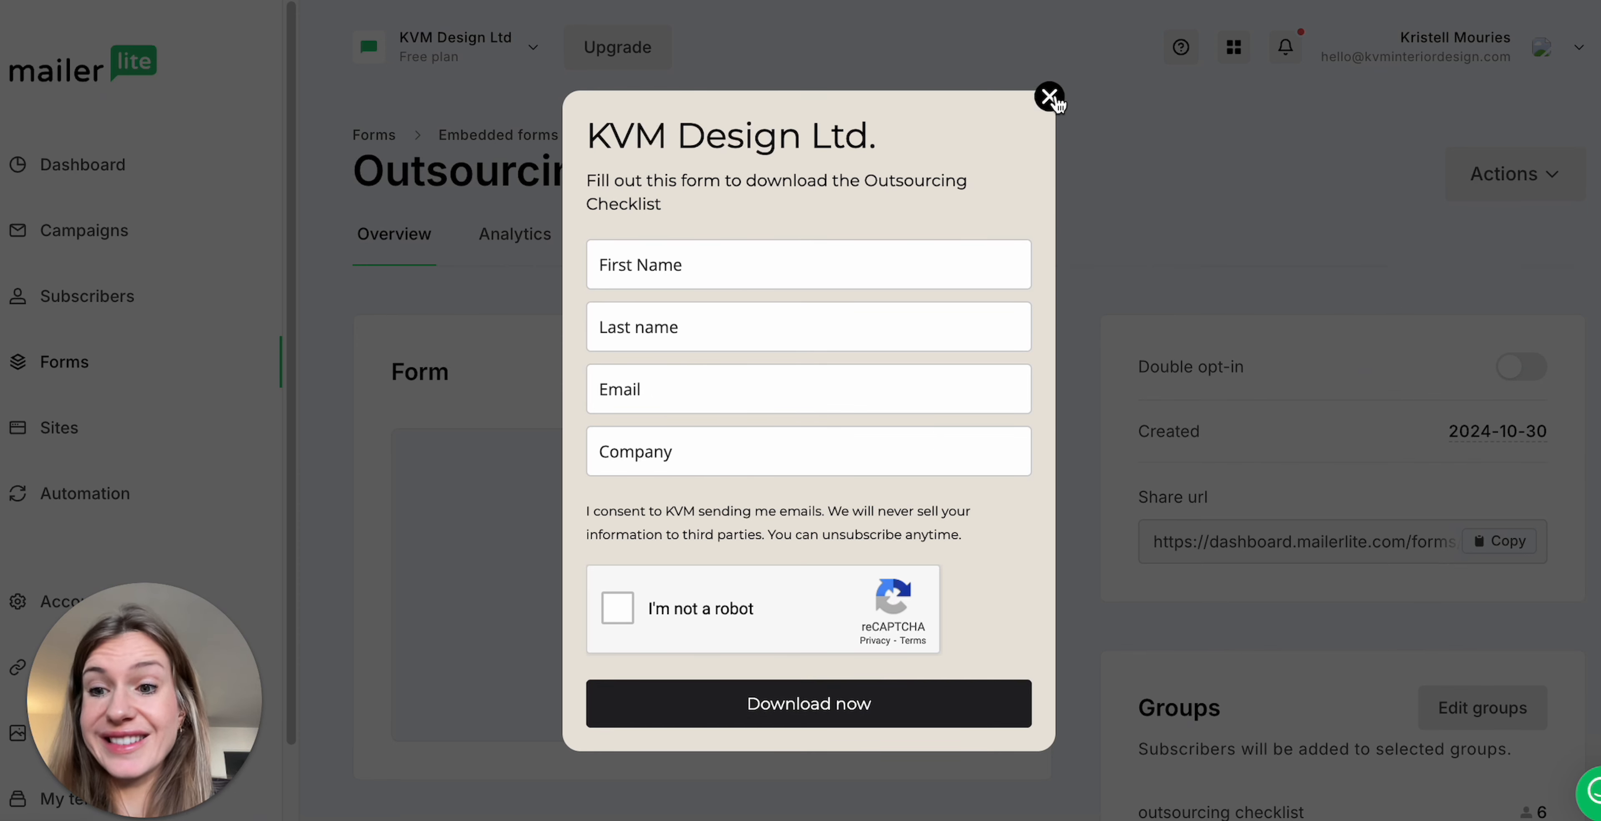
click(1051, 99)
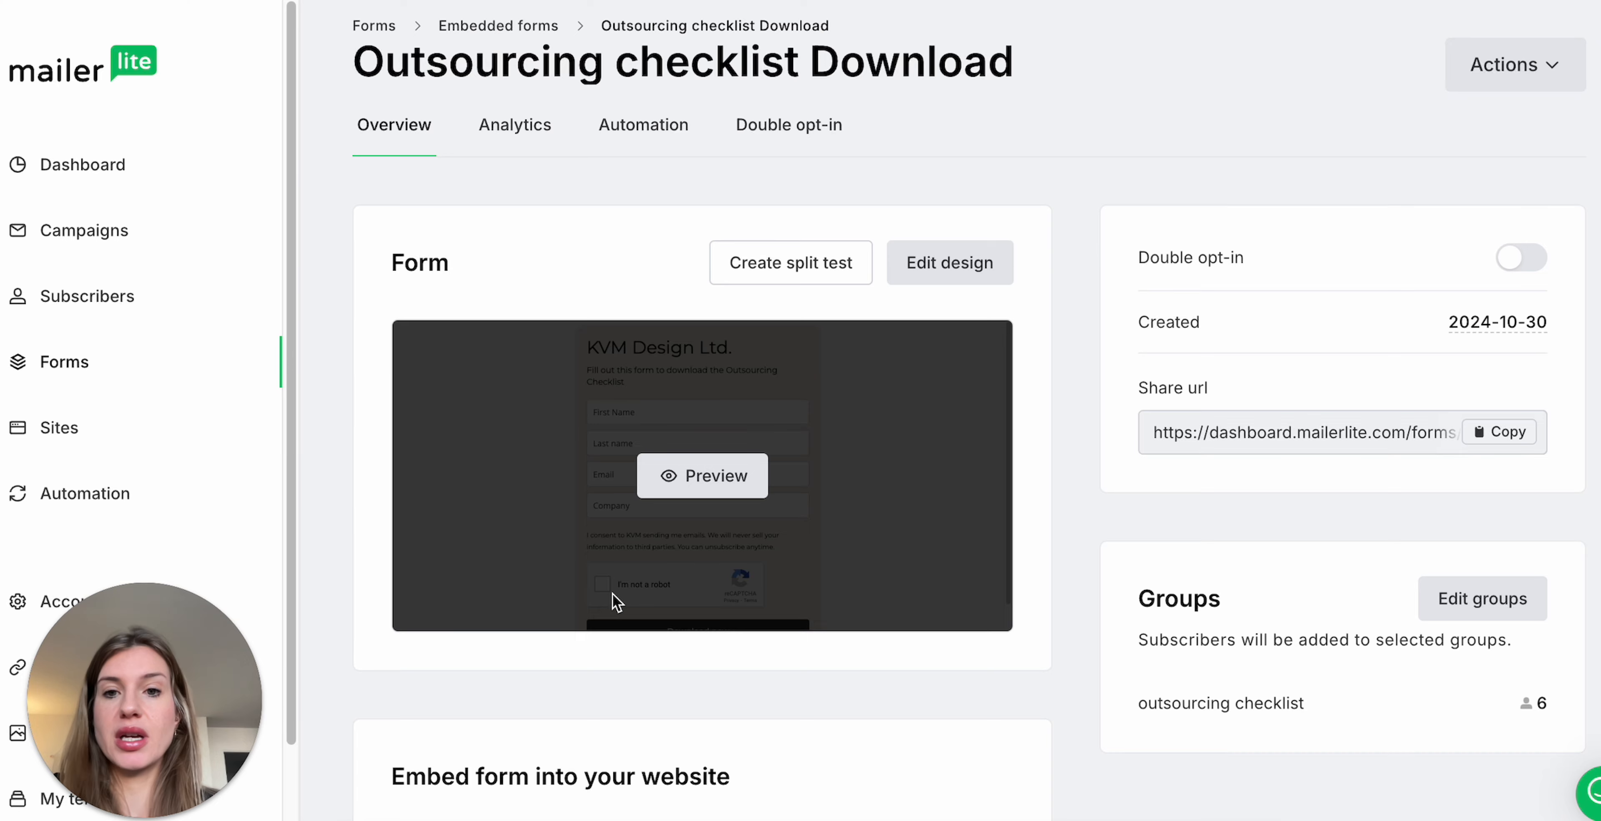
Open the outsourcing checklist download automation and review its performance overview and monthly workflow stats
click(83, 491)
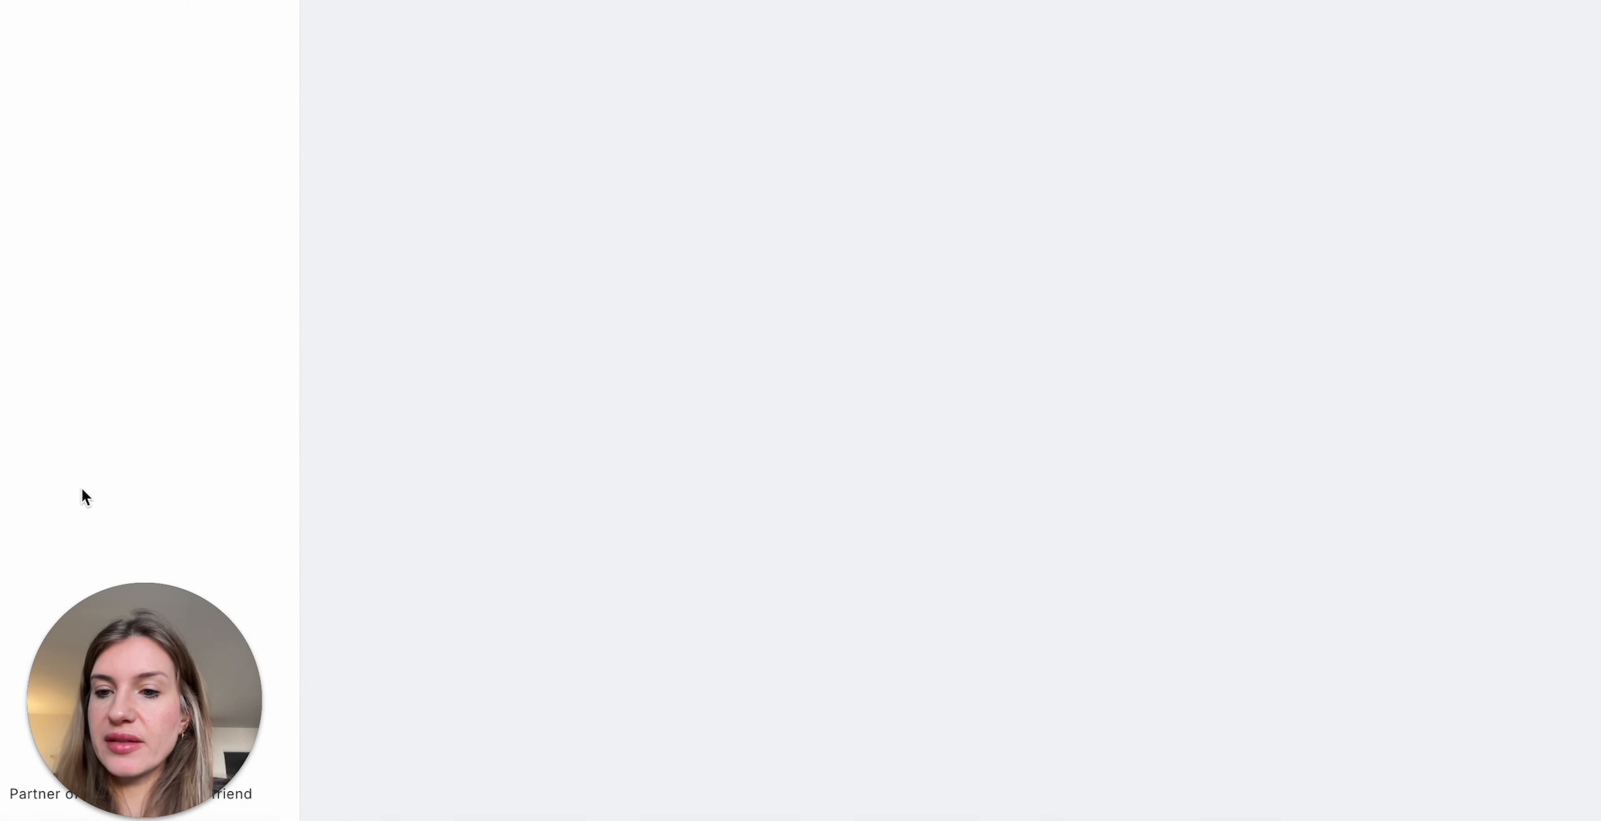
scroll(878, 386, down, 10)
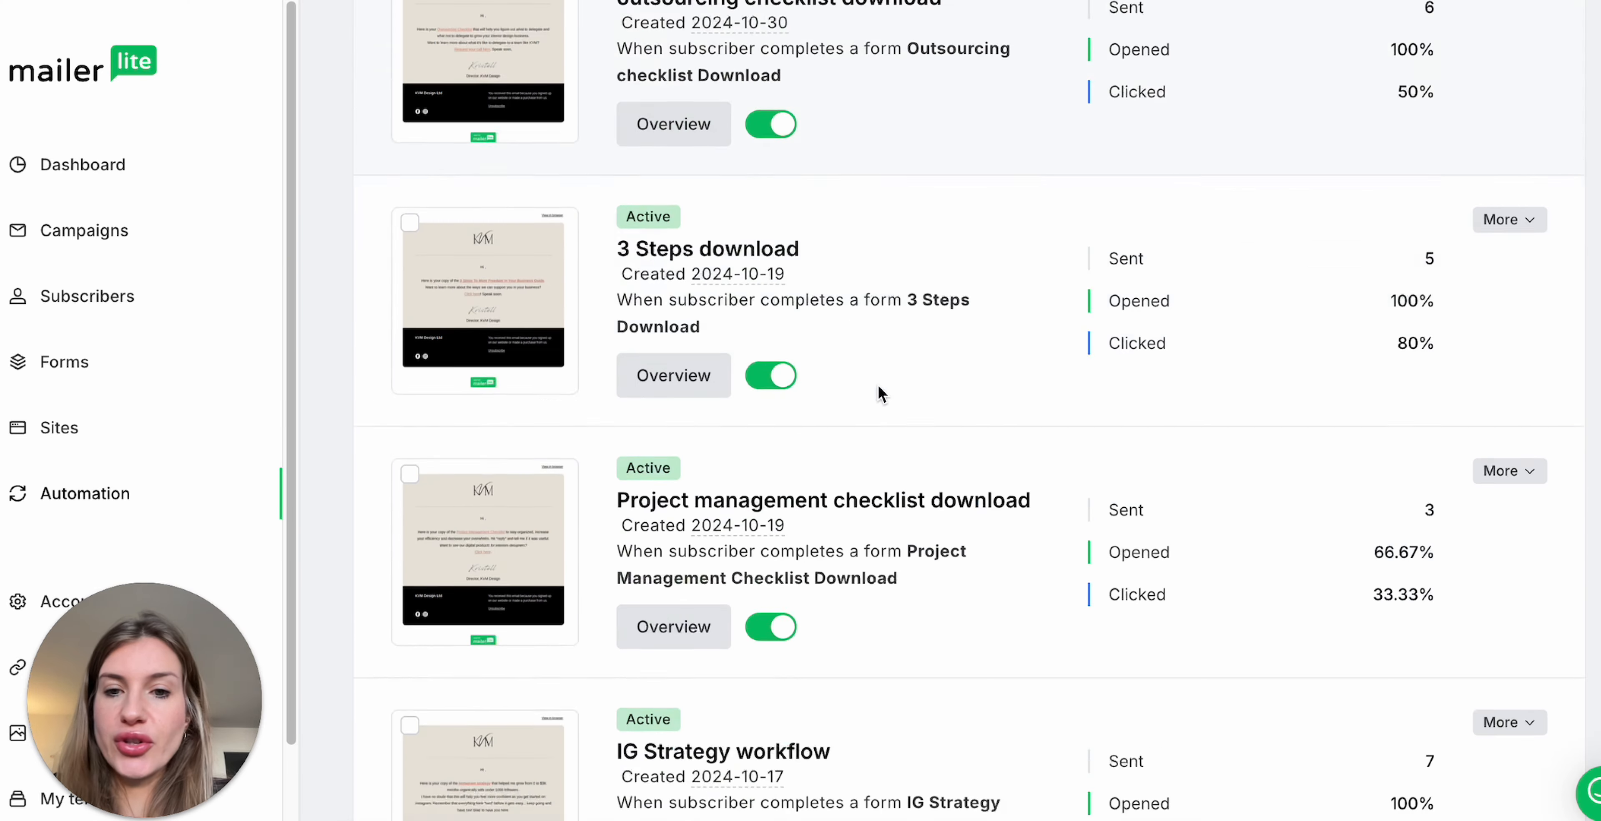
scroll(879, 385, down, 15)
scroll(878, 385, up, 5)
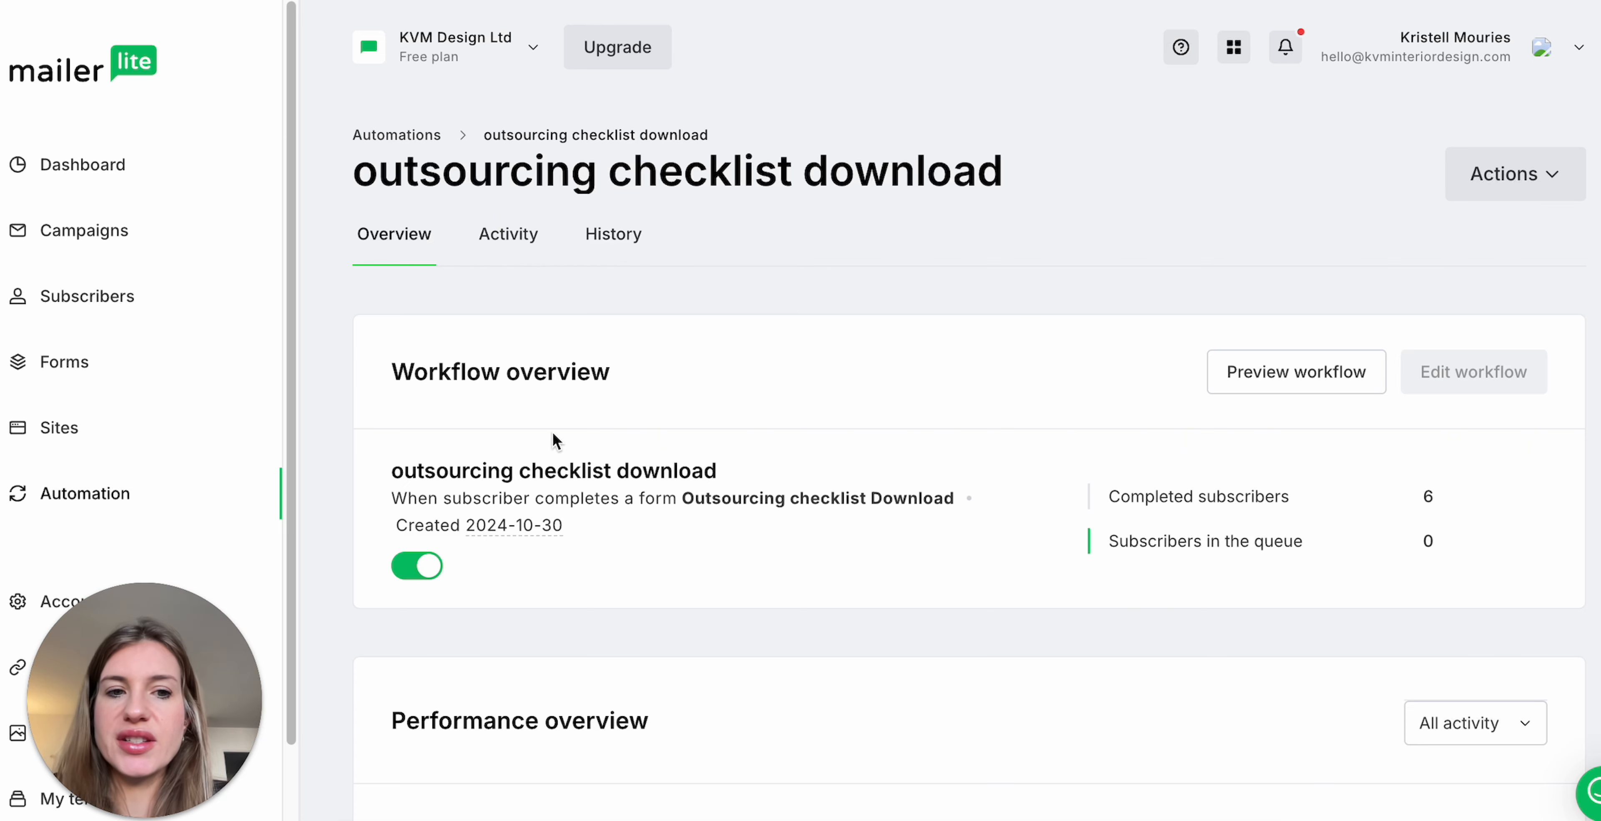
scroll(554, 439, down, 10)
scroll(558, 465, down, 4)
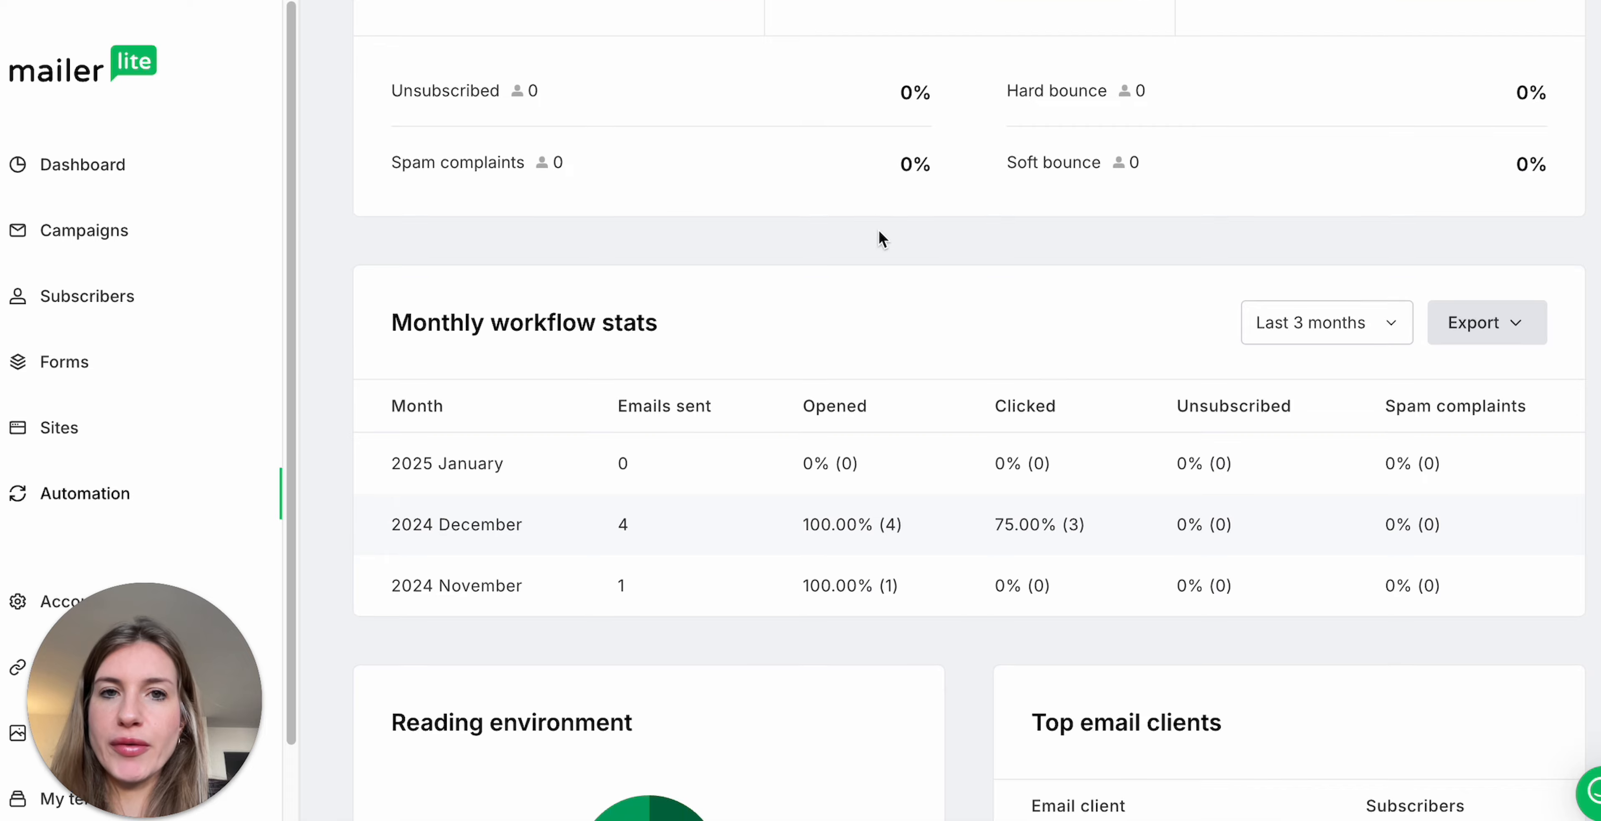
scroll(879, 239, up, 3)
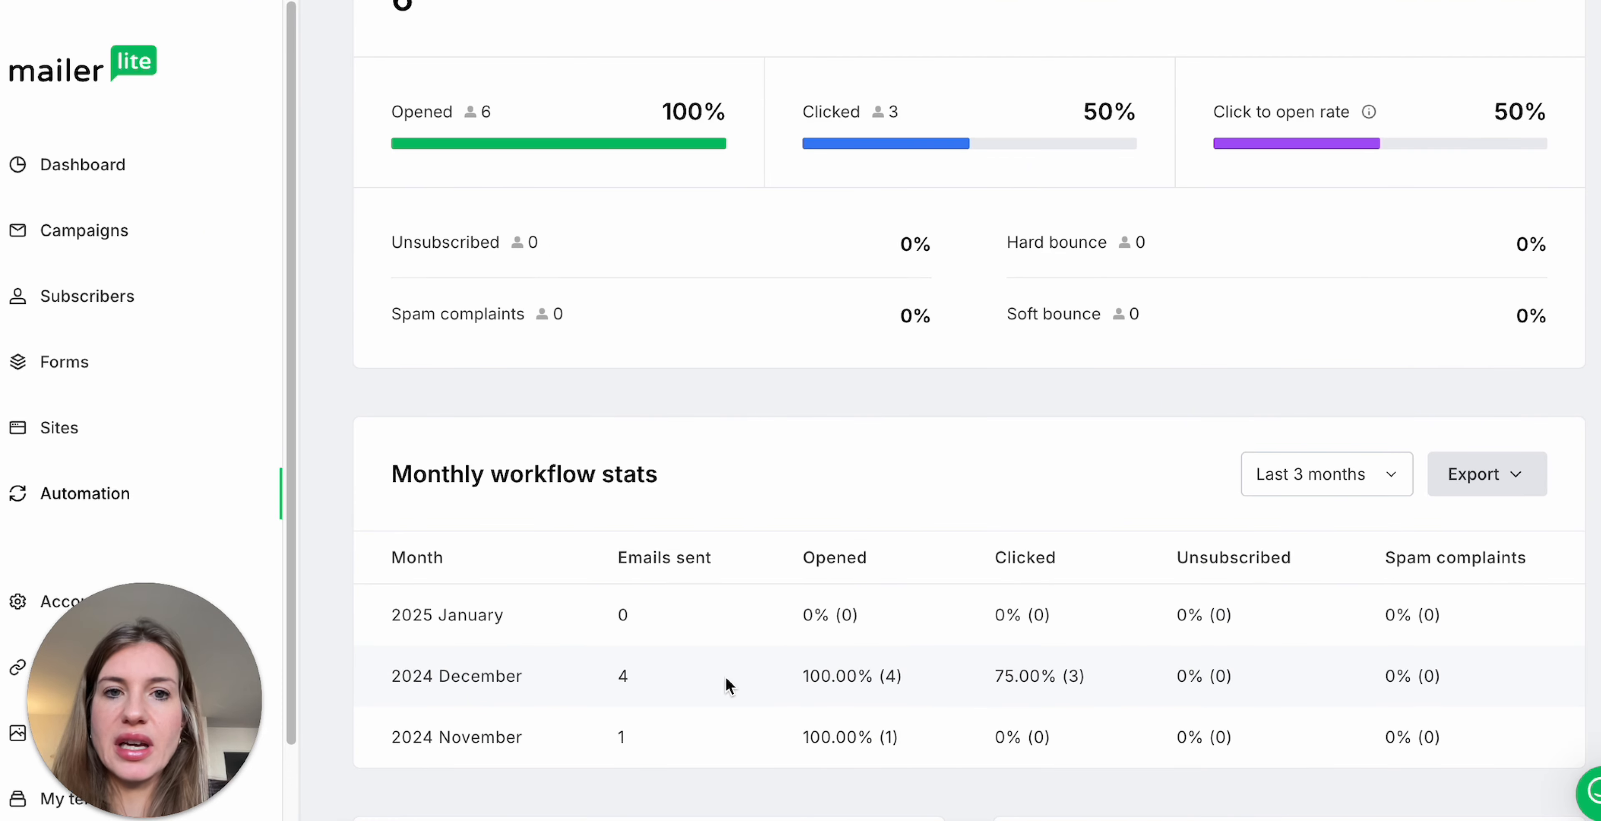
scroll(675, 643, down, 6)
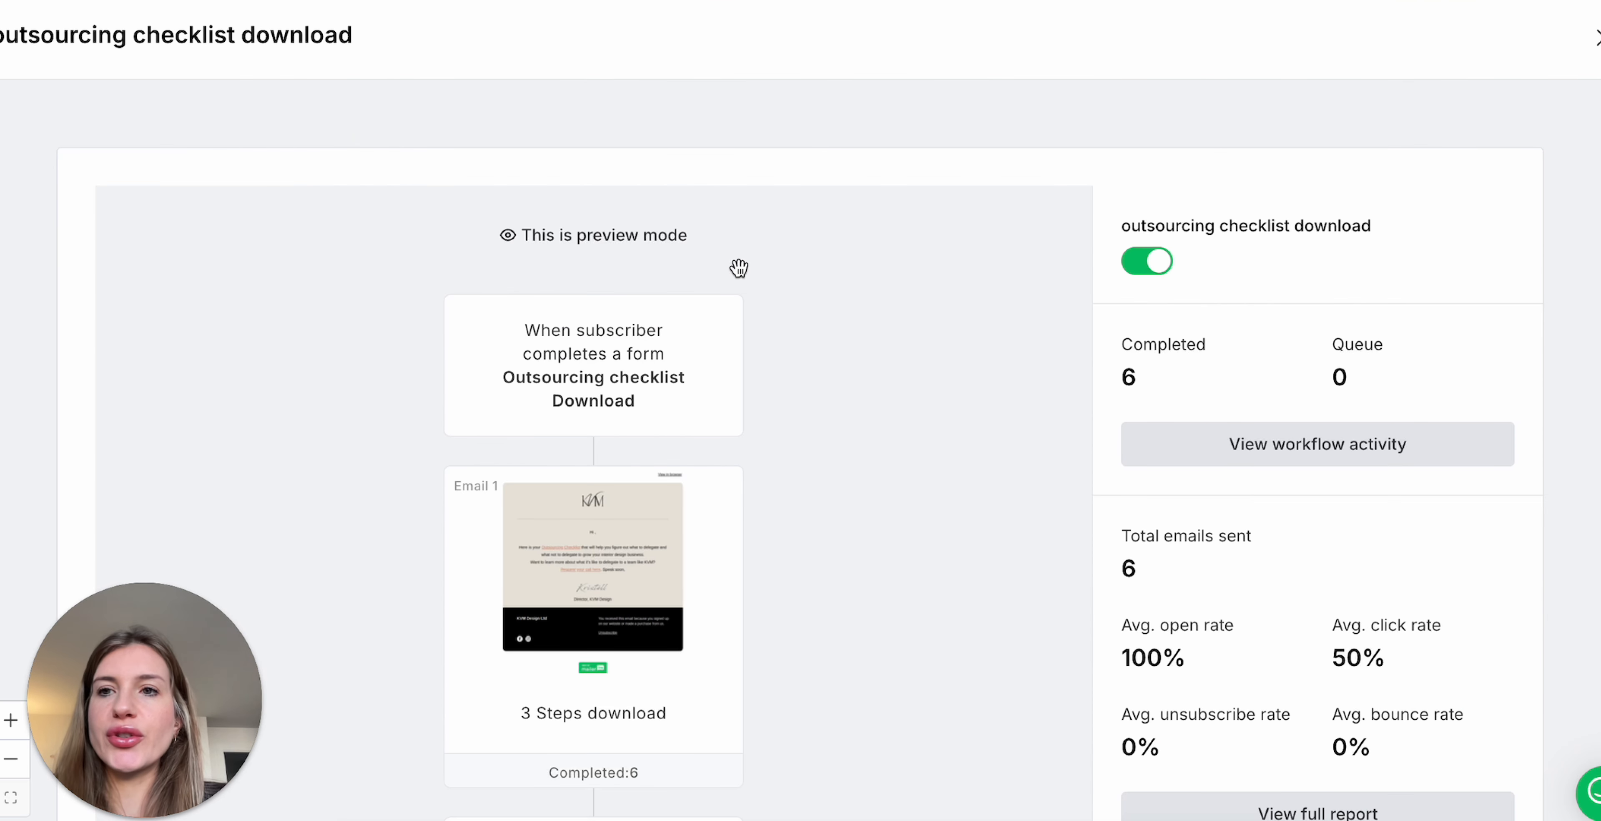
Examine the workflow preview of the outsourcing checklist download automation, from the form trigger to the group action
scroll(747, 293, down, 5)
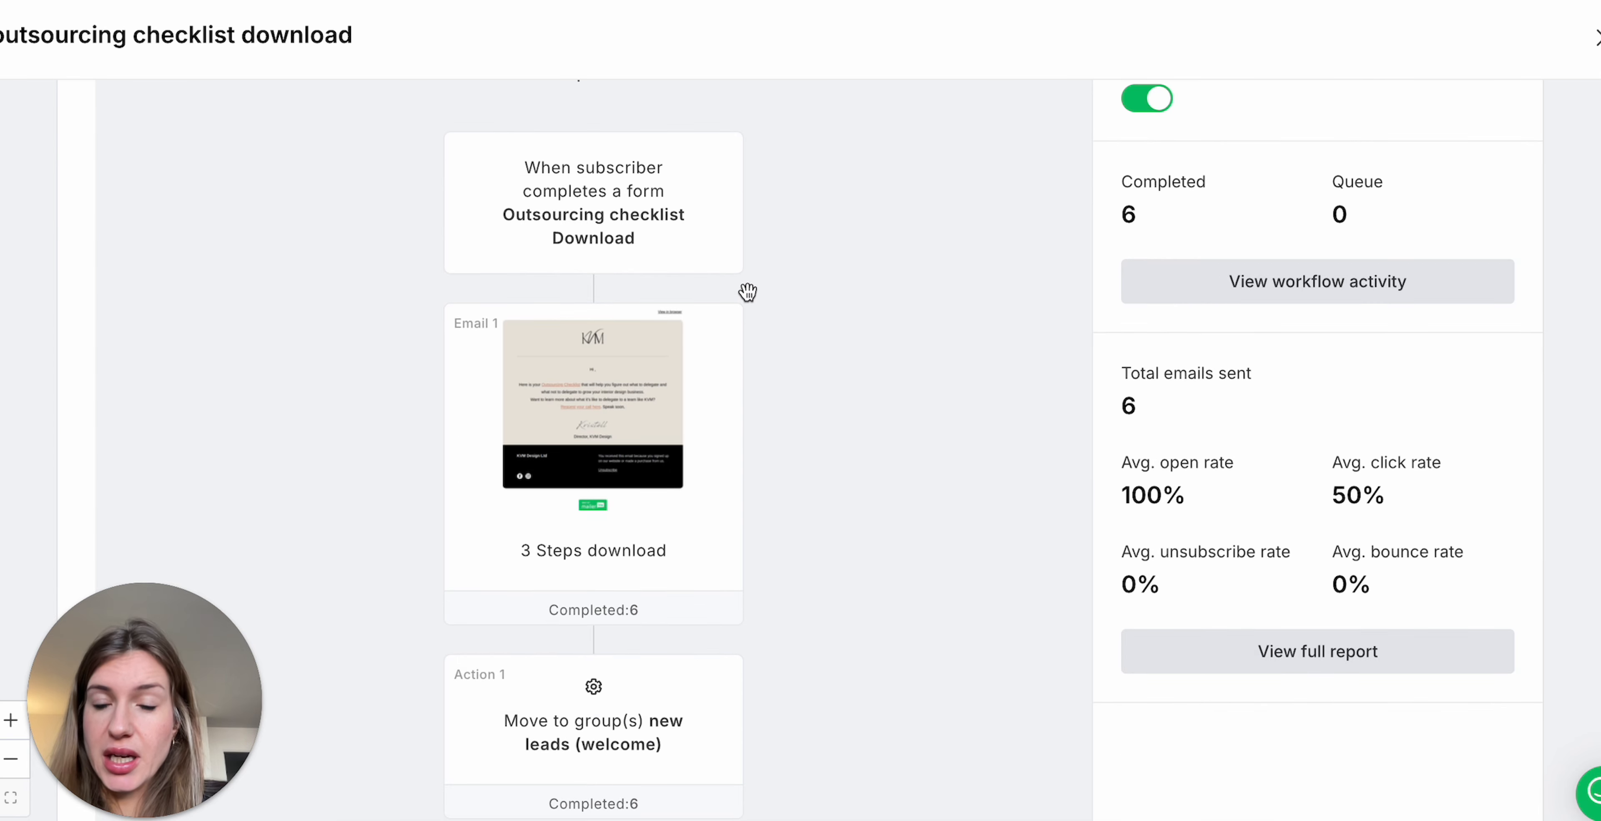
scroll(722, 250, up, 3)
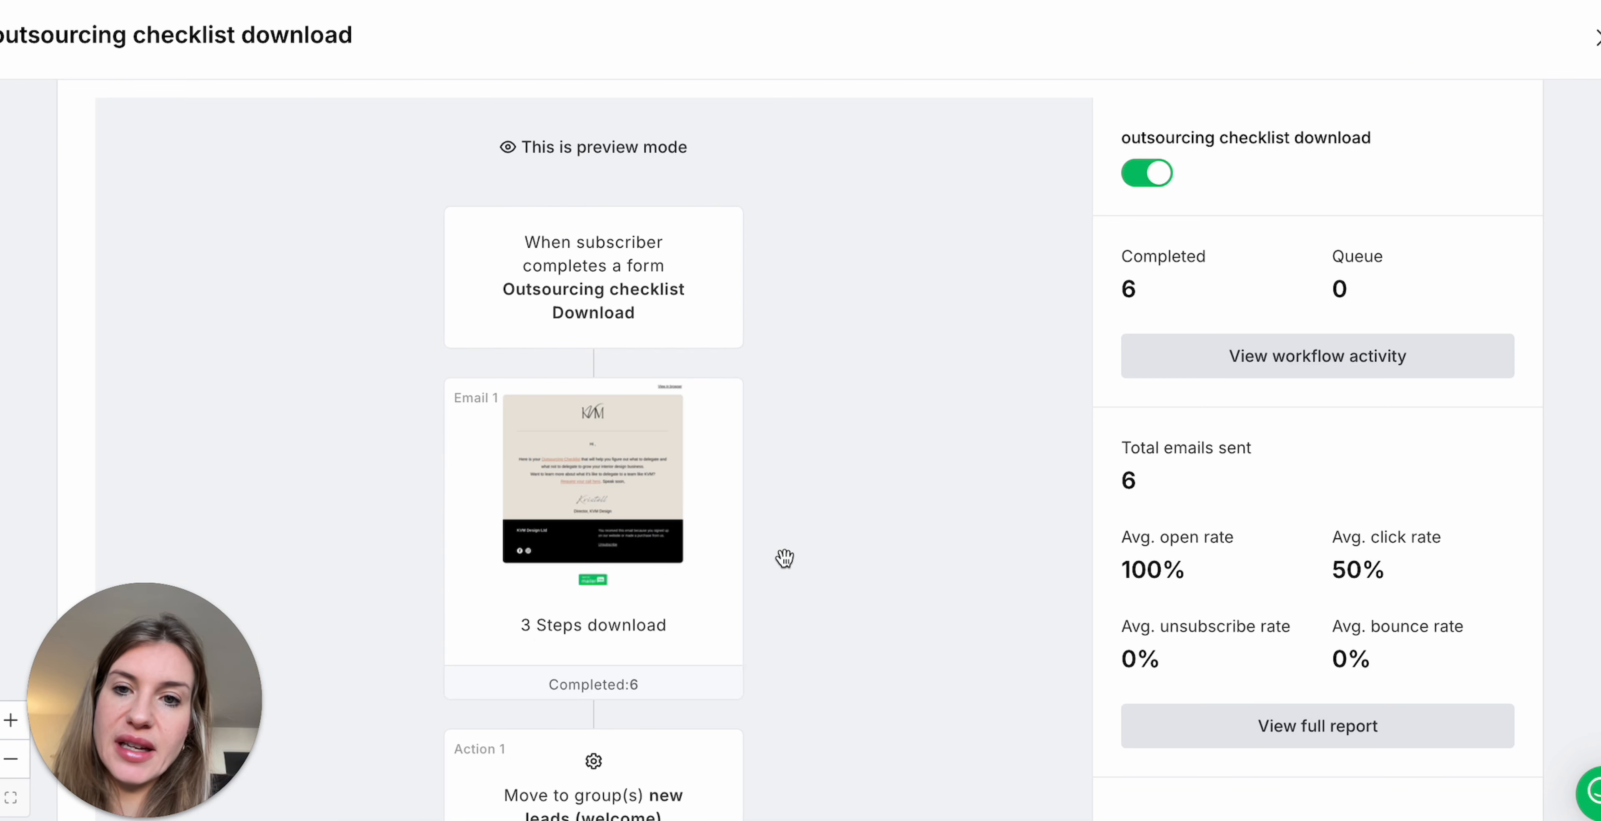
scroll(683, 441, down, 3)
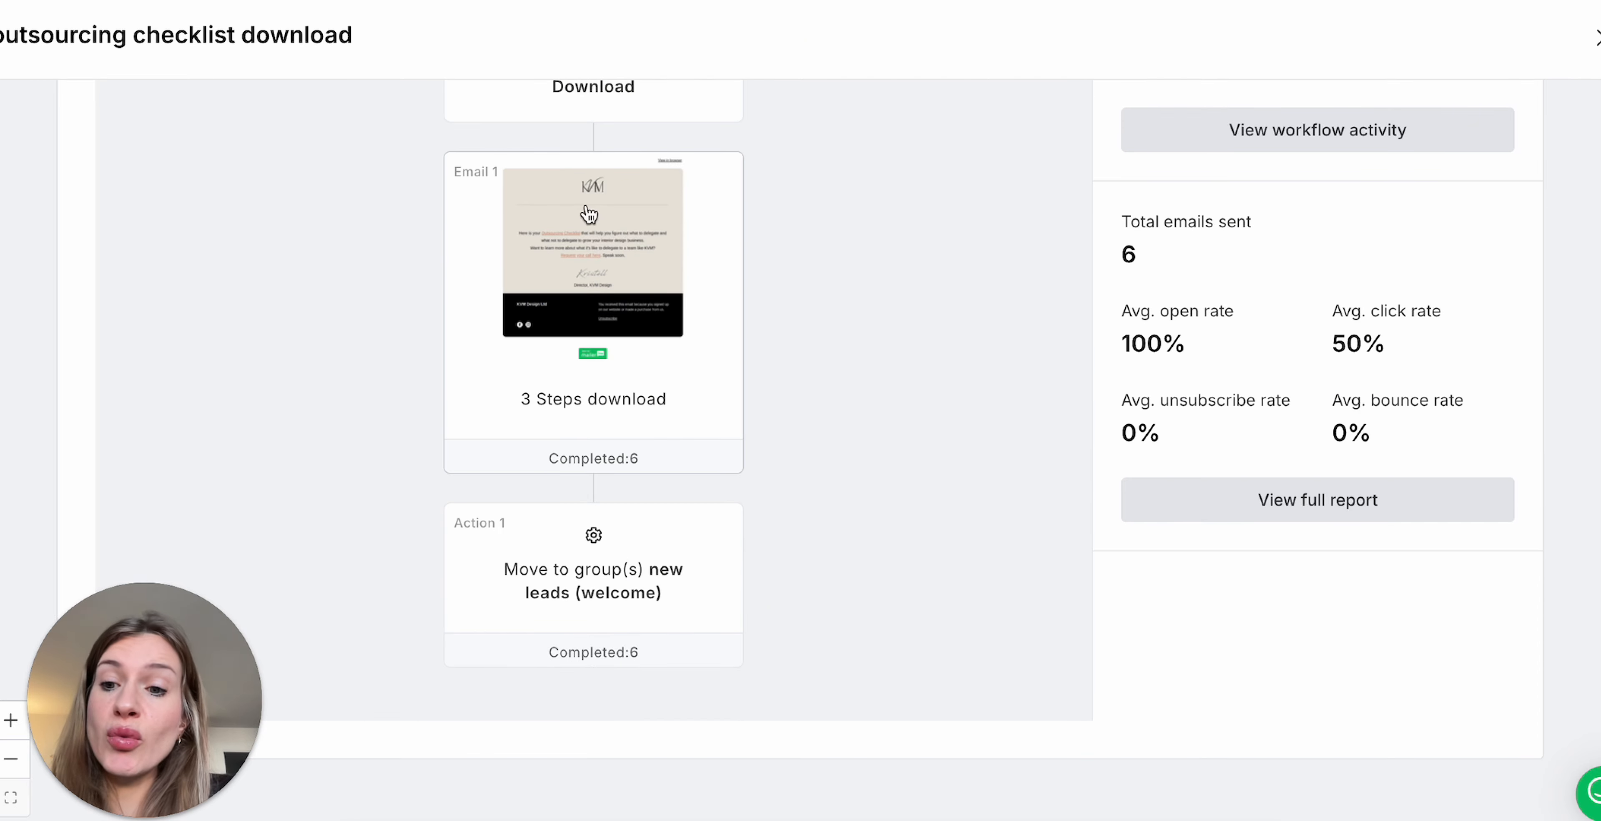
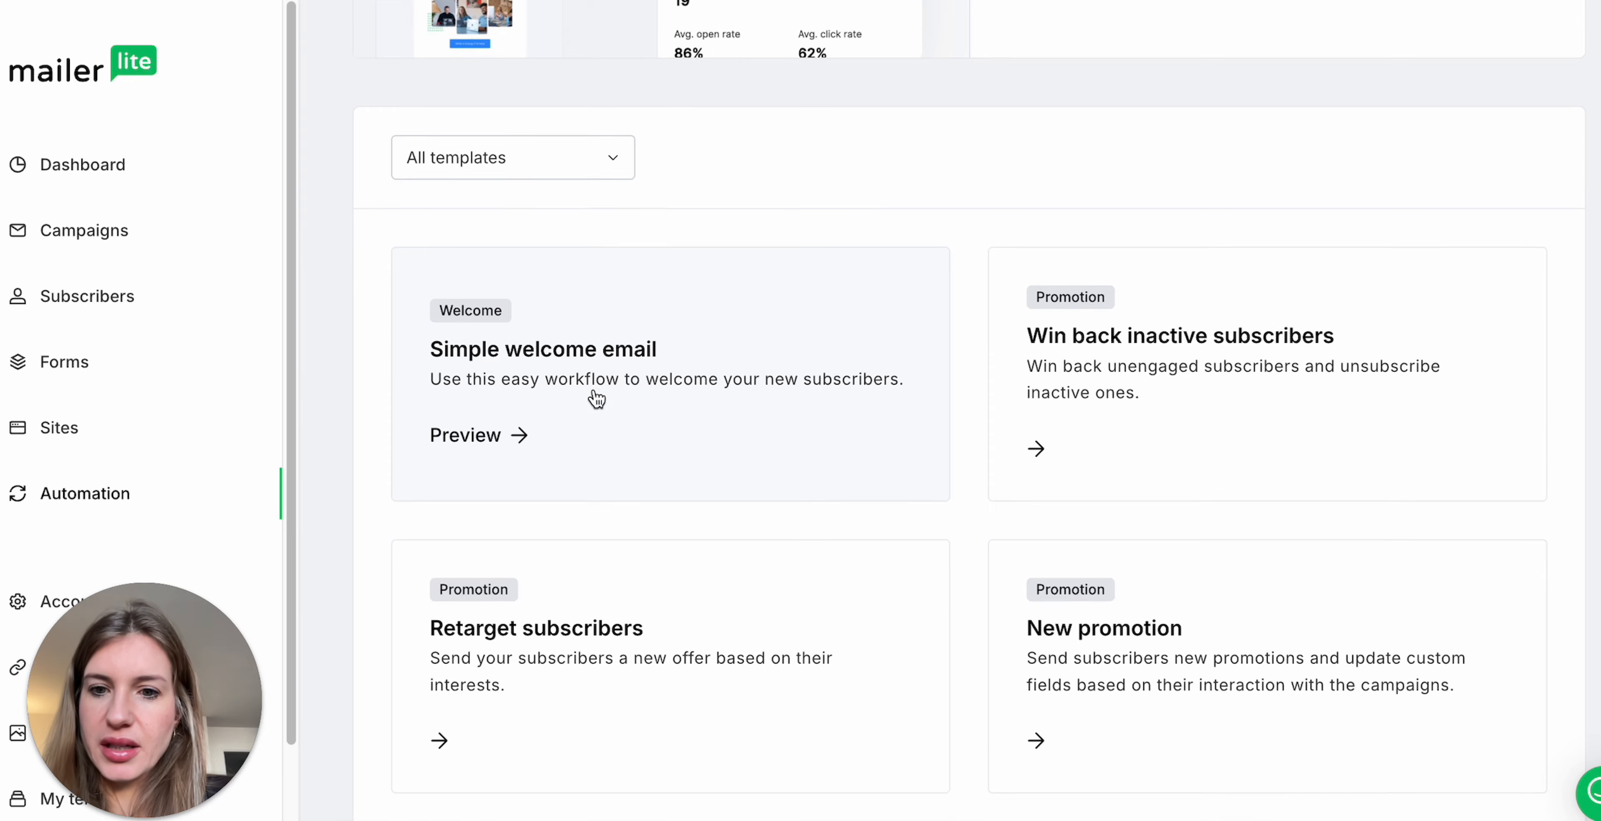
Browse the automation templates and pick the Simple welcome email workflow
scroll(541, 490, down, 5)
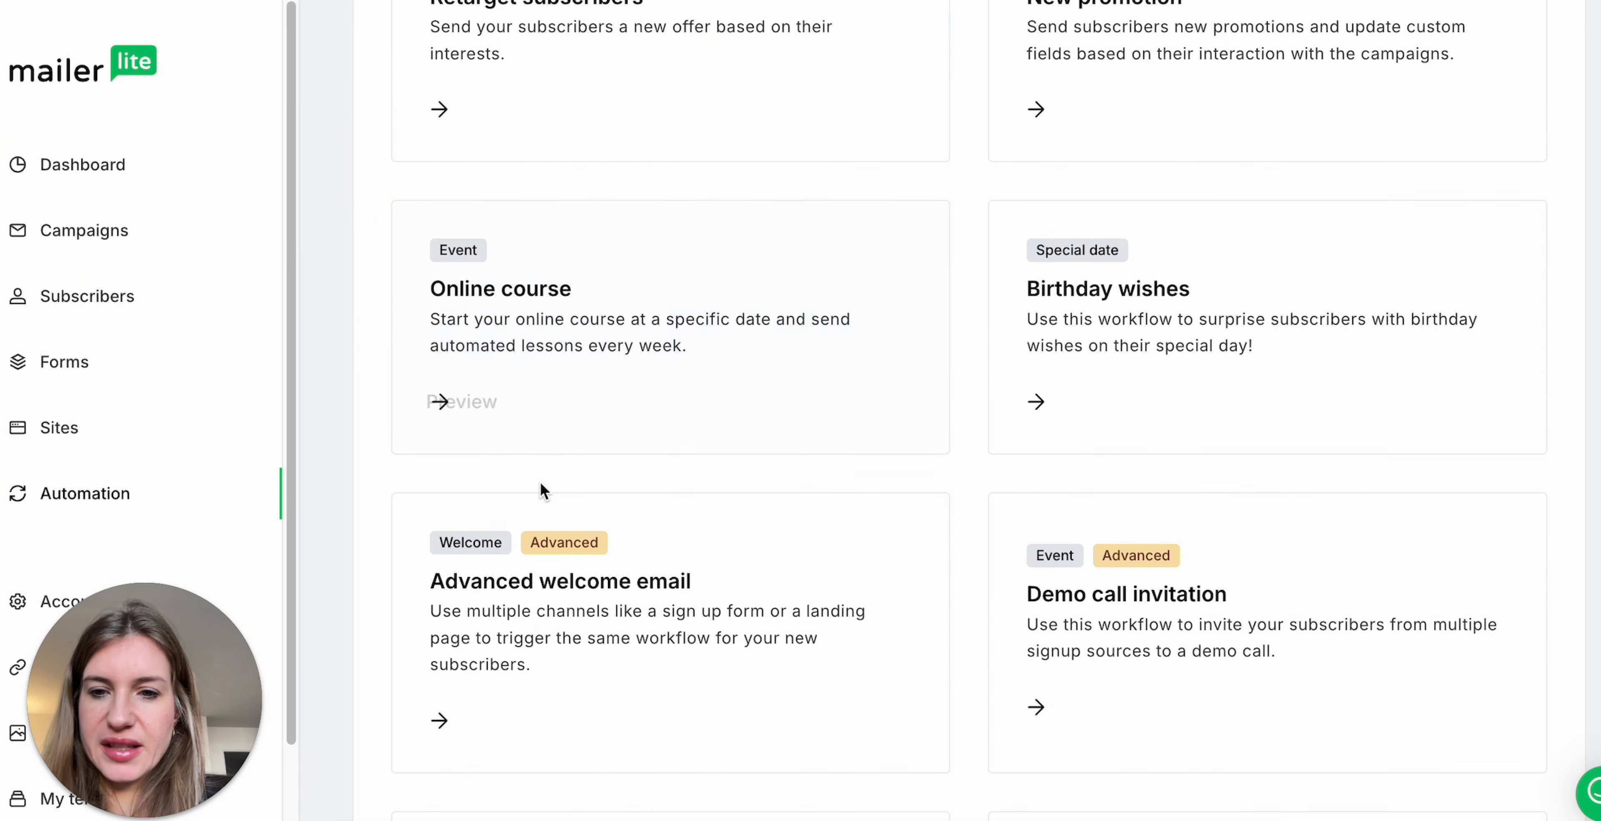
scroll(540, 490, up, 2)
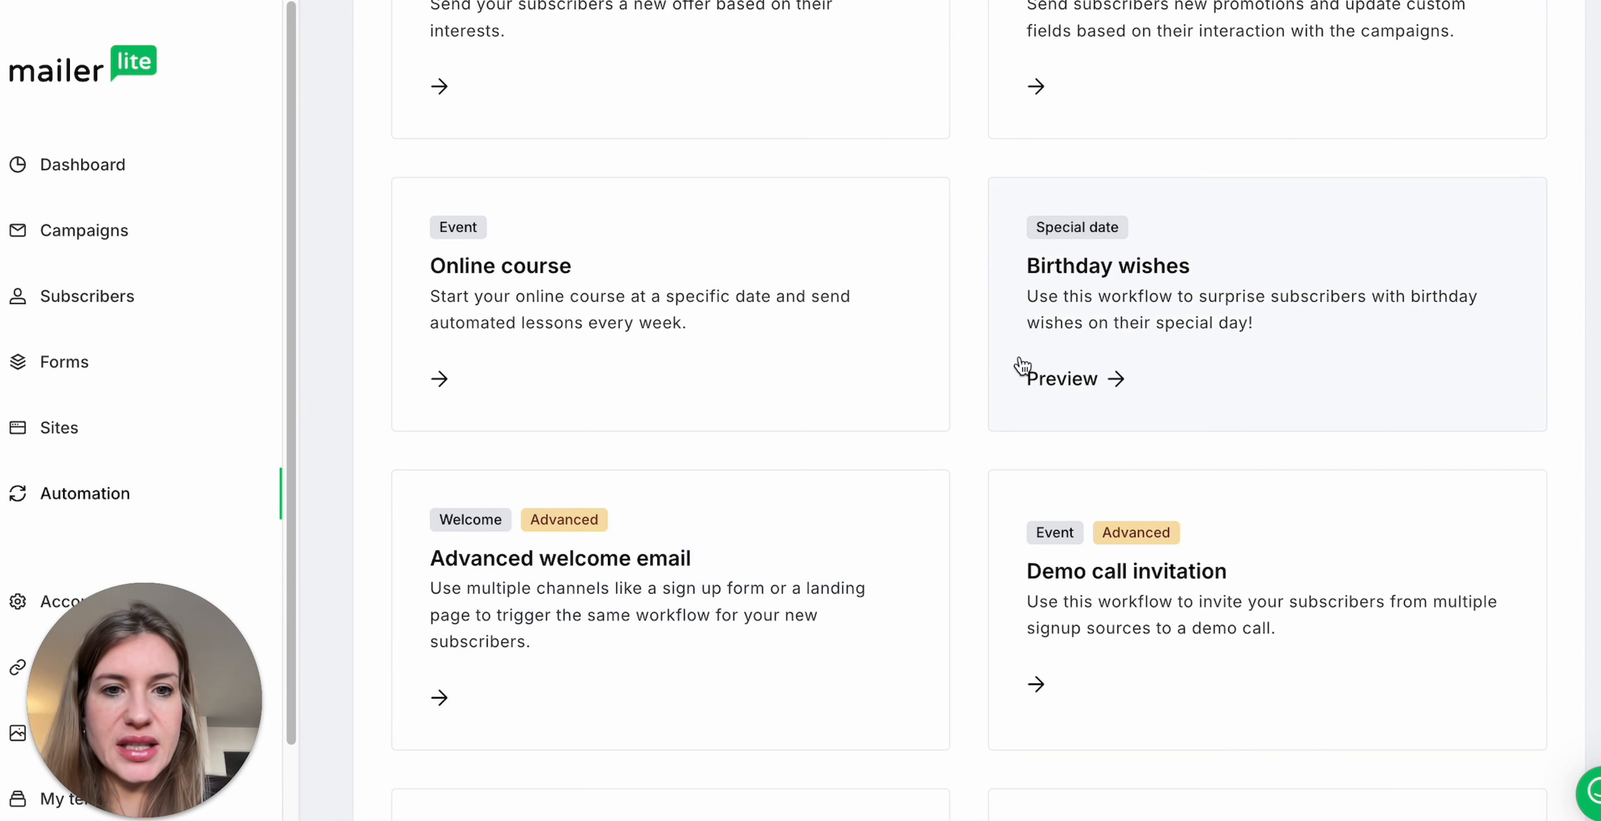
scroll(1022, 366, up, 7)
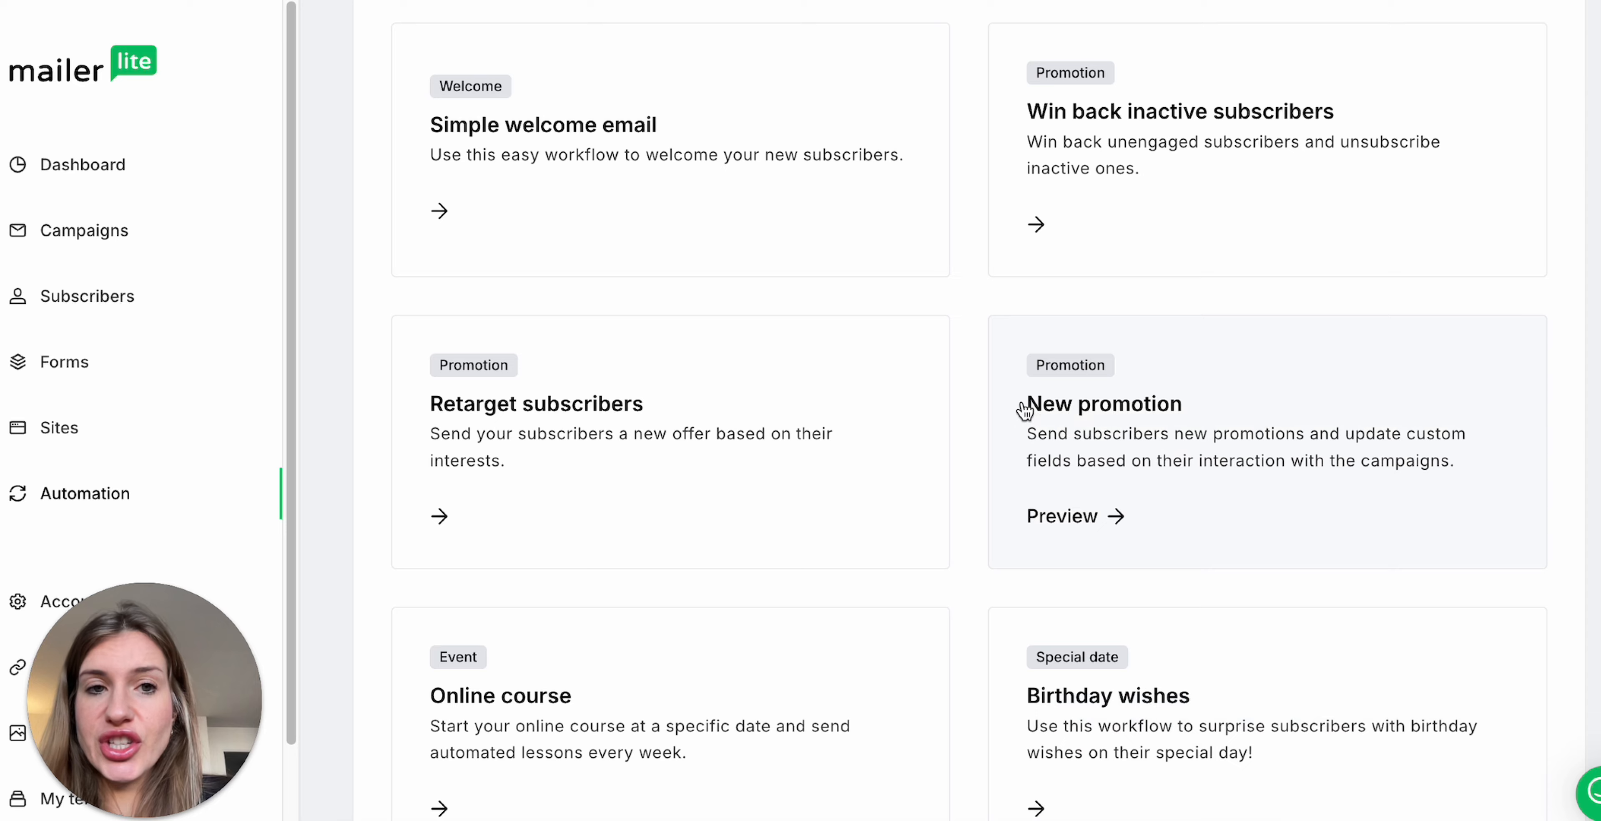
scroll(833, 407, up, 7)
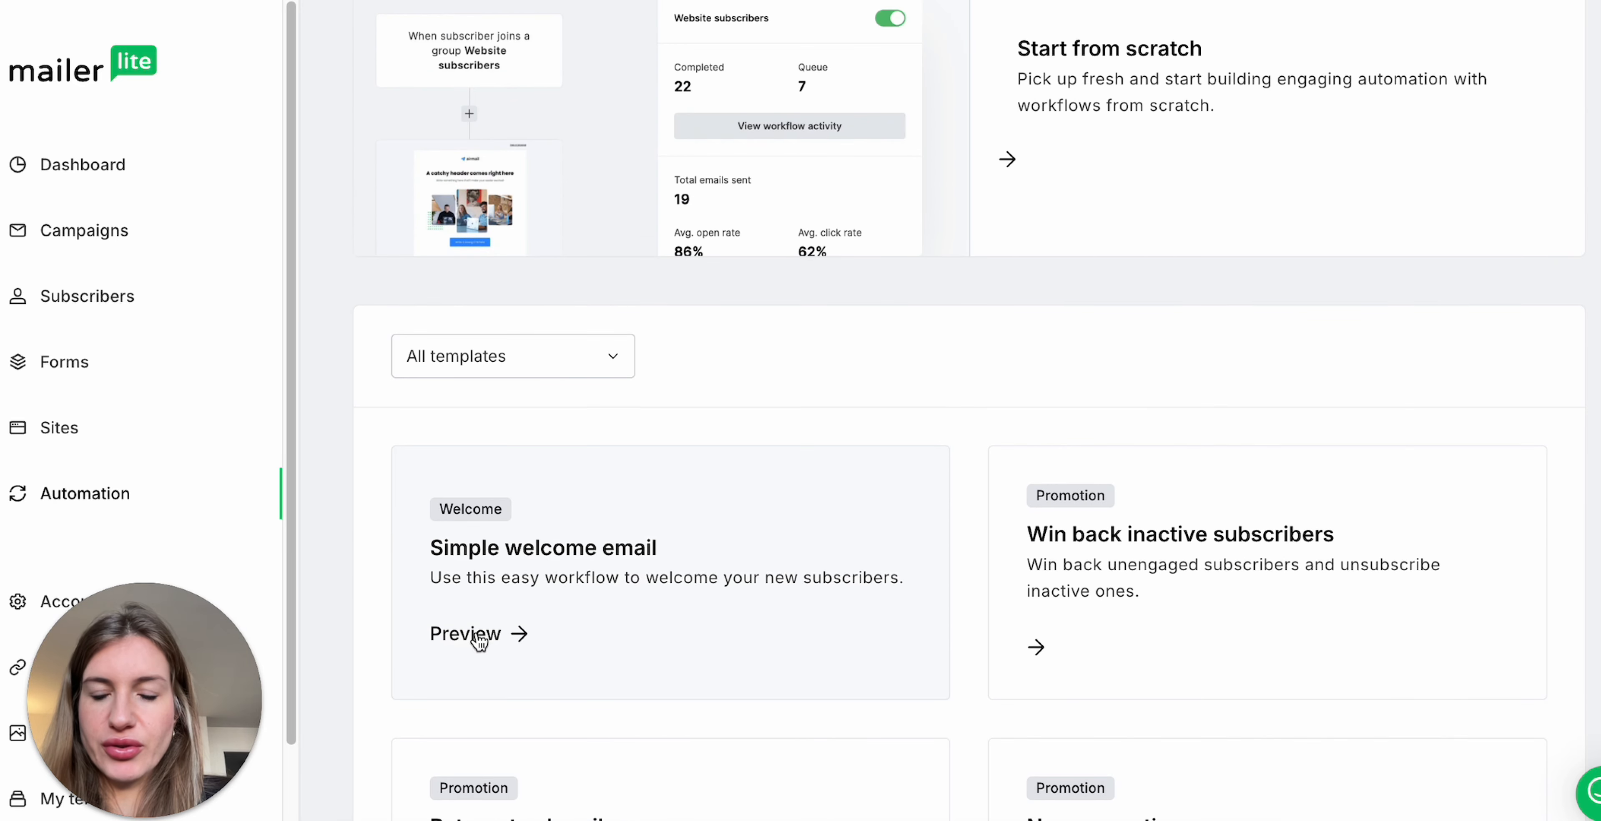
click(478, 642)
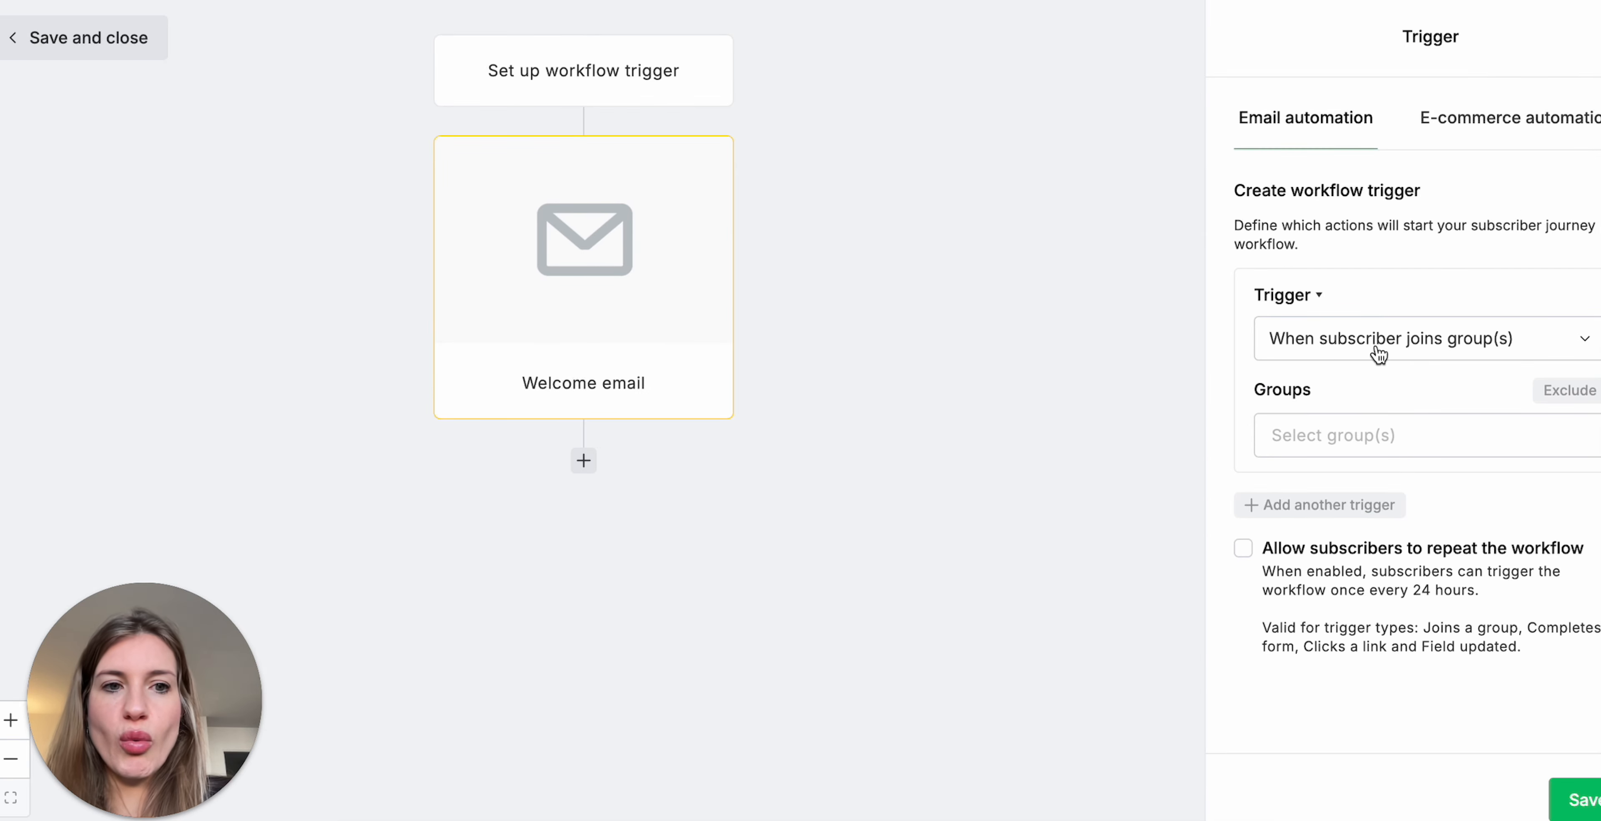
Set the workflow trigger to "When subscriber completes a form" with the Outsourcing checklist Download form, and save it
click(1455, 354)
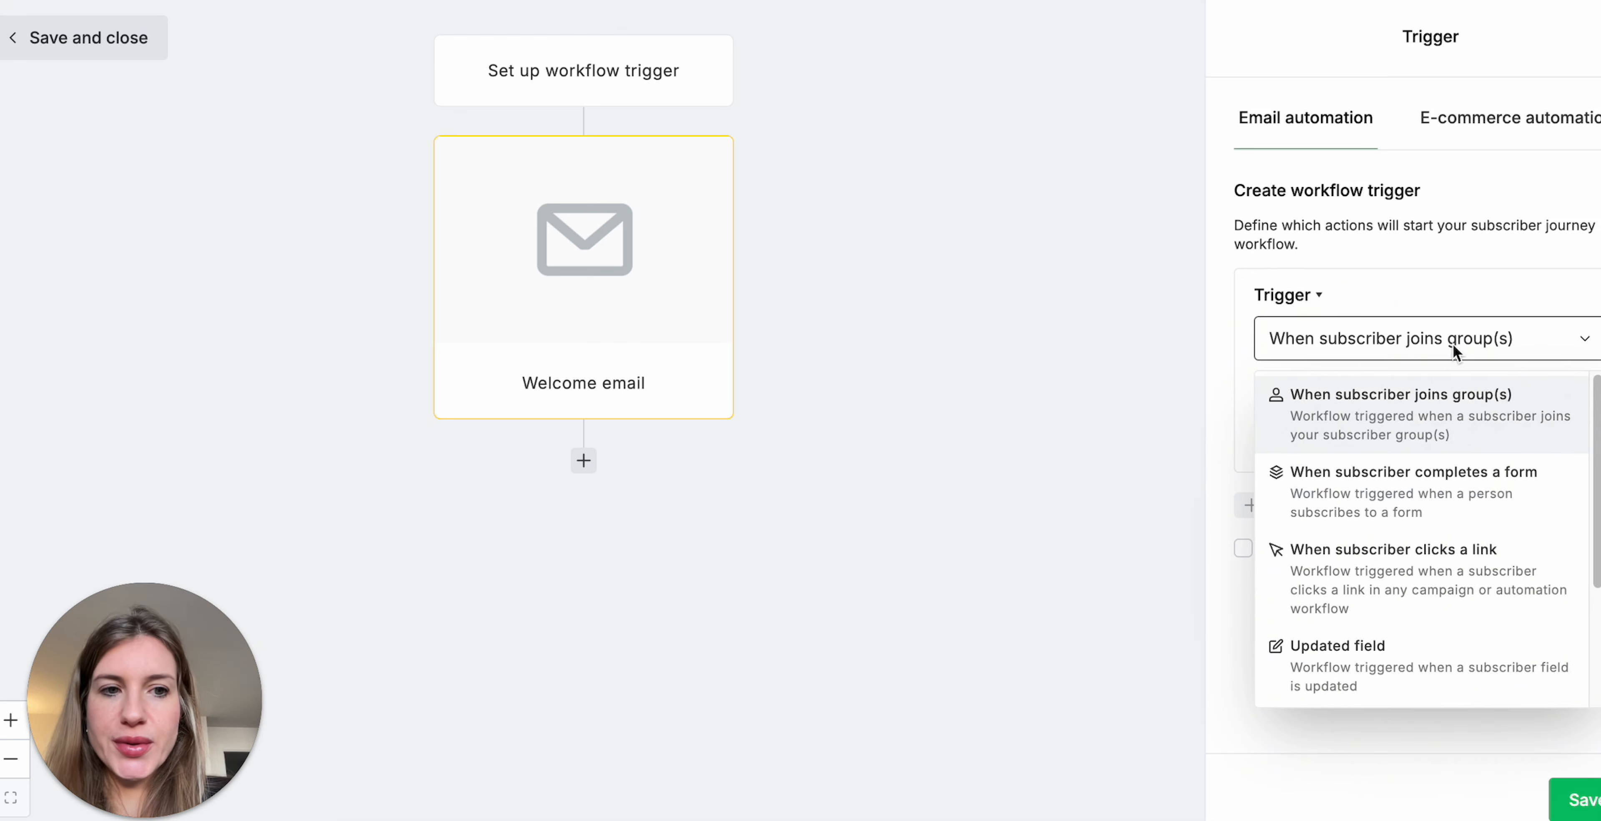
click(1465, 497)
click(1329, 429)
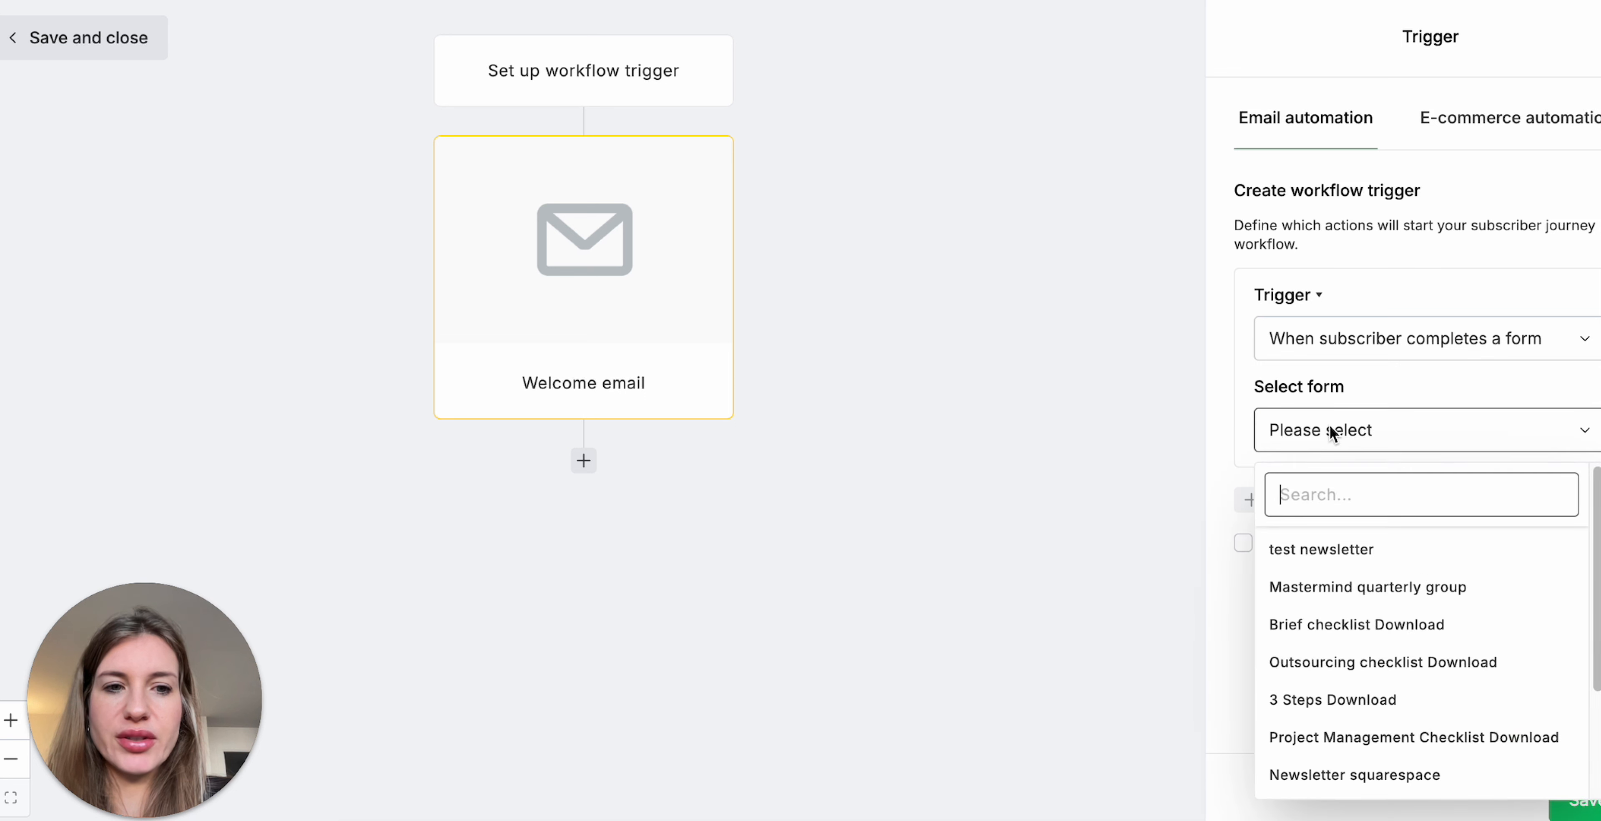
click(1375, 663)
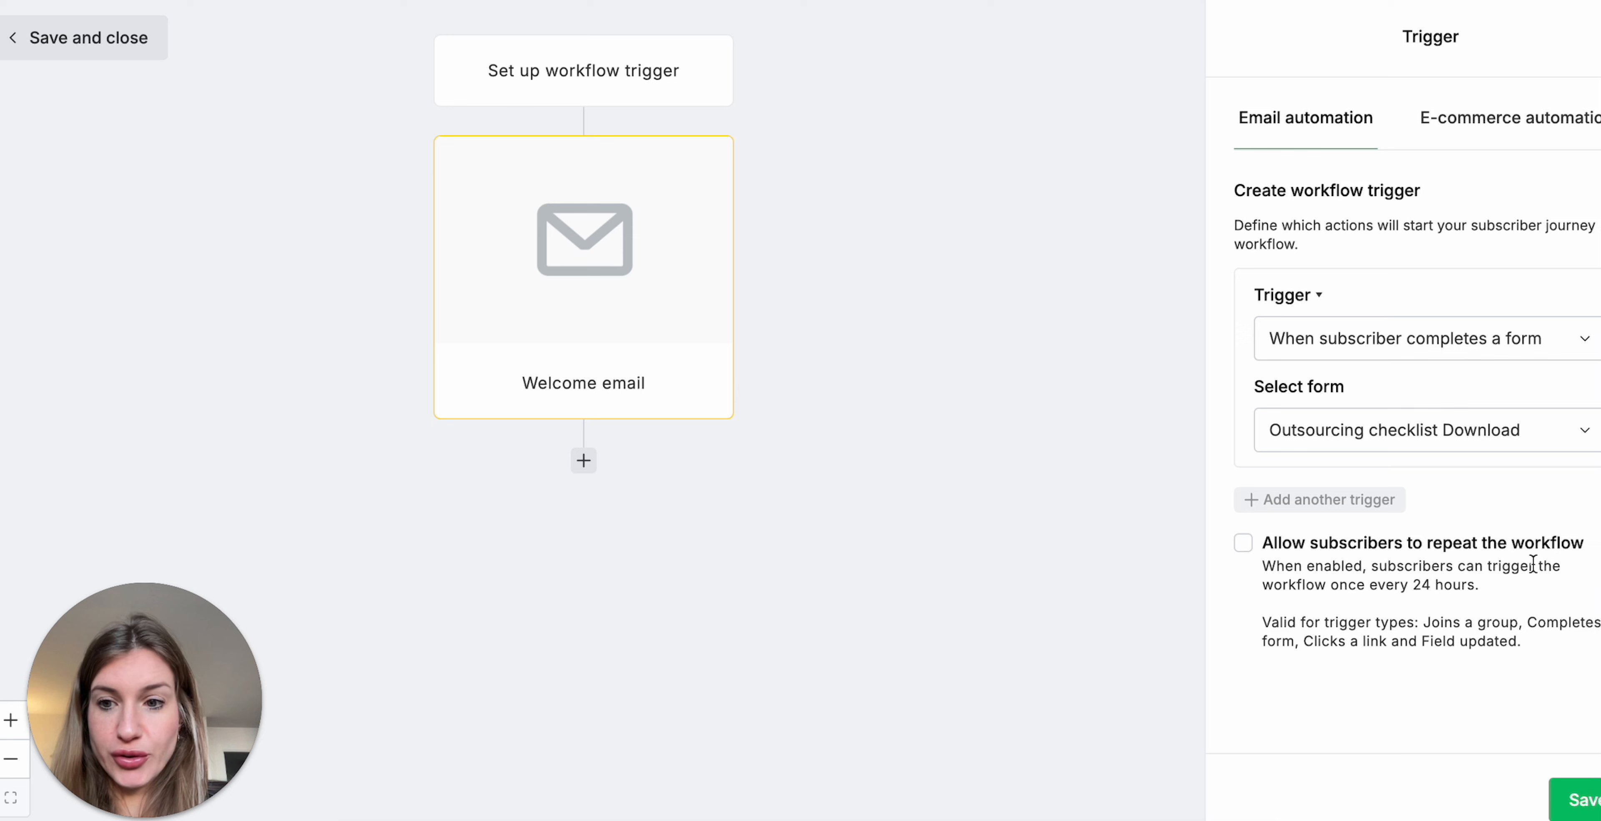
mouse_move(593, 290)
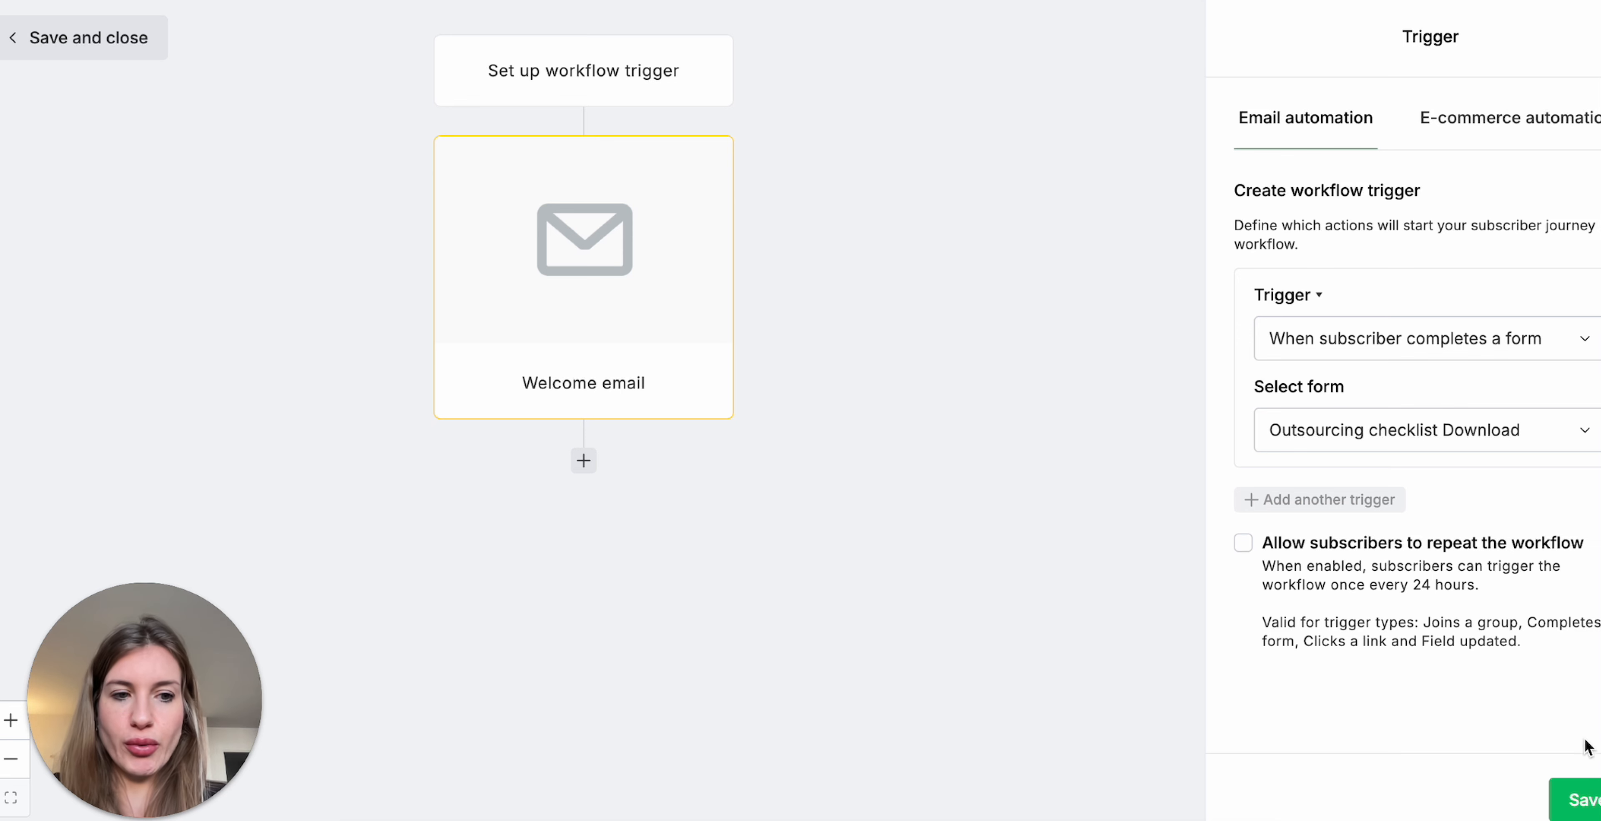
click(1577, 804)
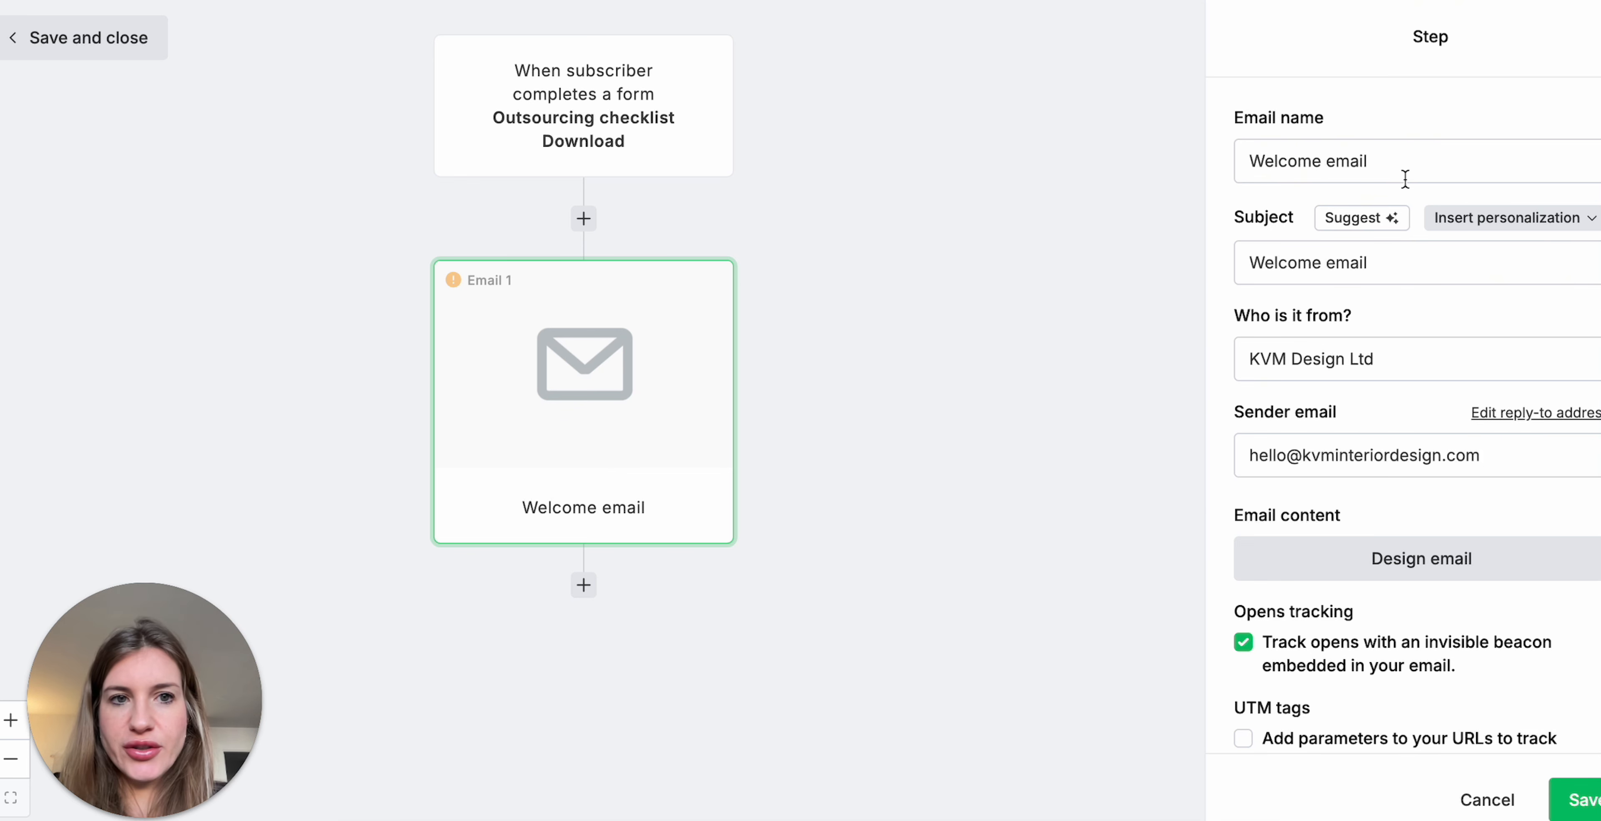
Rename the workflow's welcome email to "Test outsourcing checklist"
click(1392, 163)
drag(1377, 160, 1233, 163)
text(Test)
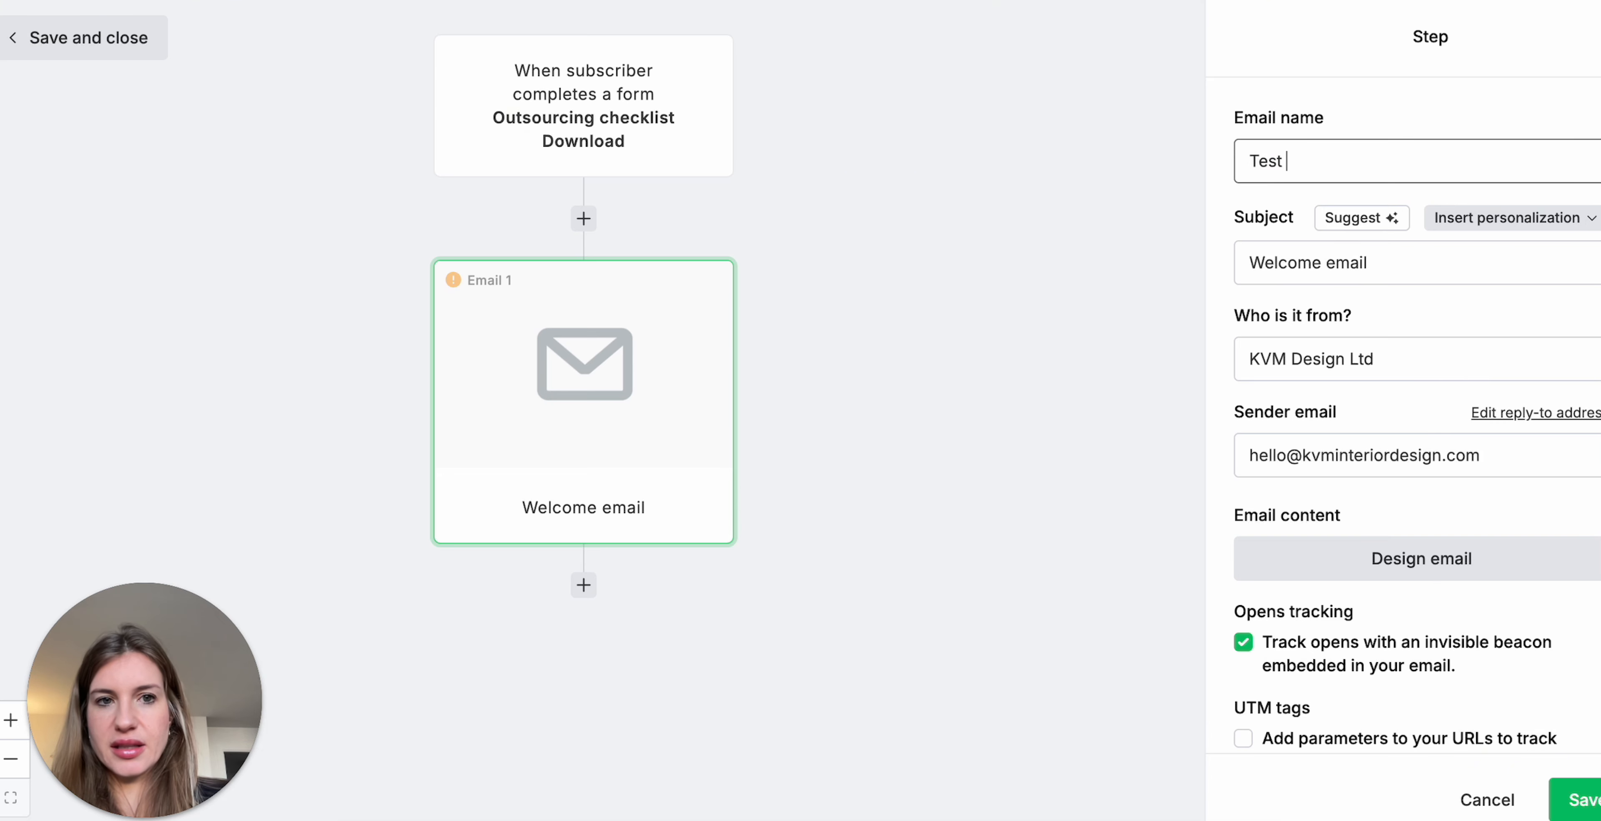
text( outsourcing checklist)
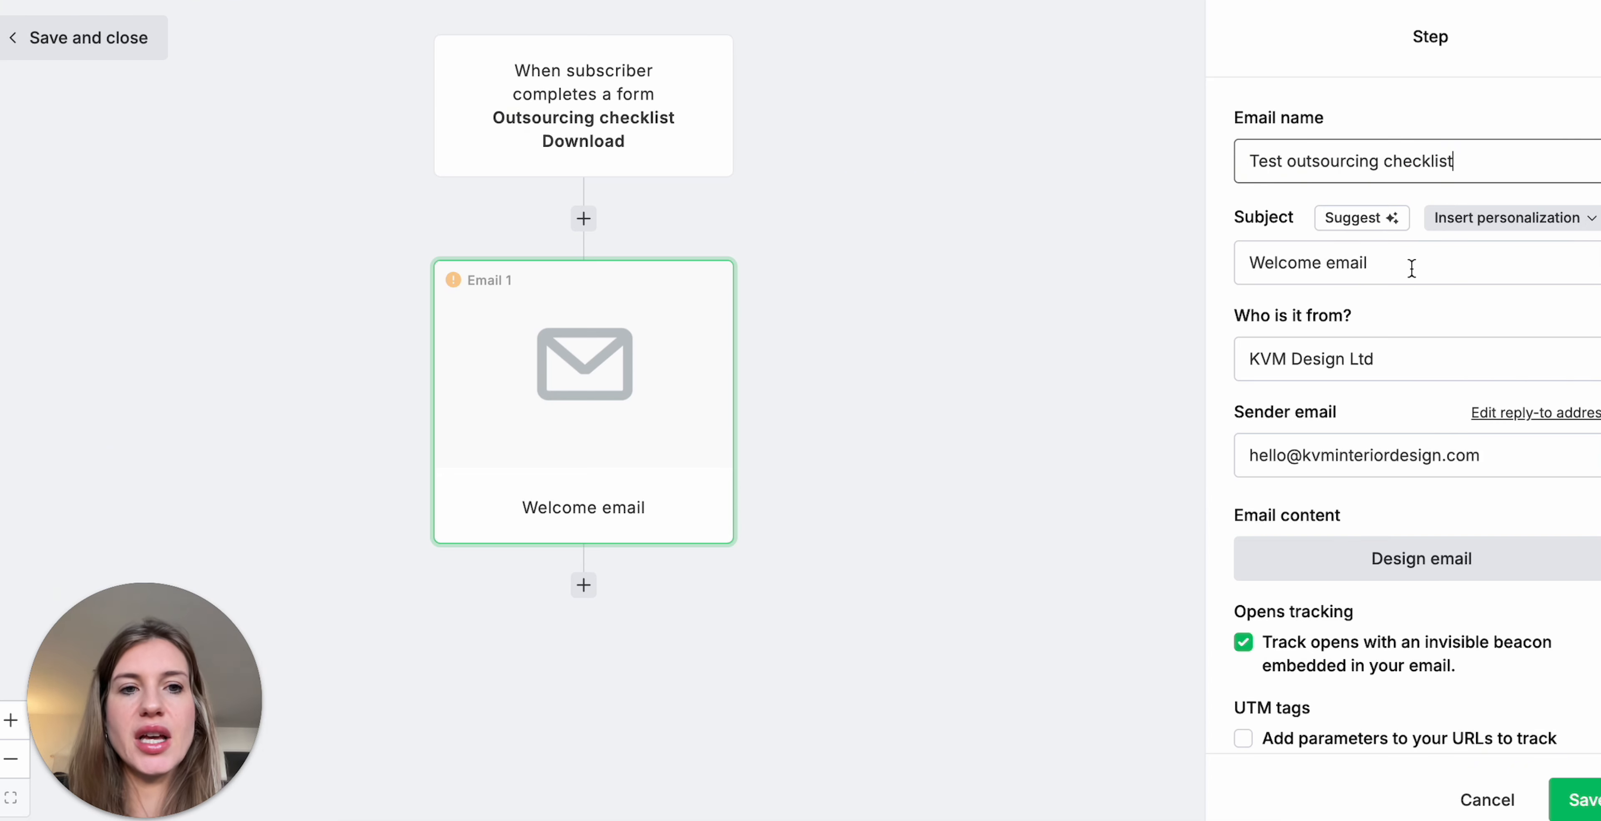
Set the email's subject to "Download your checklist now"
drag(1412, 268, 1240, 269)
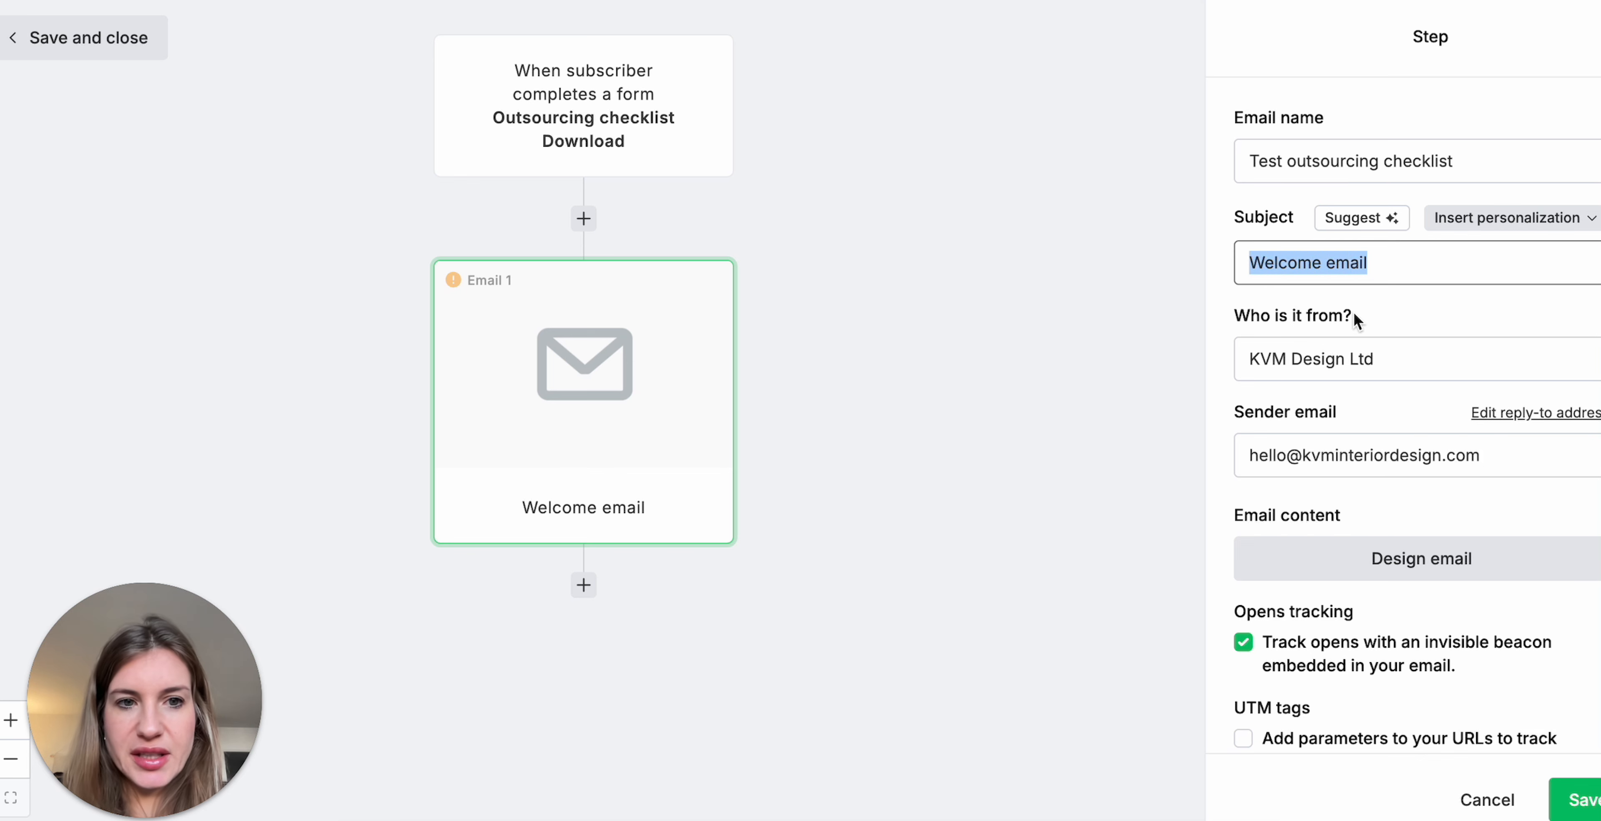
text(Download)
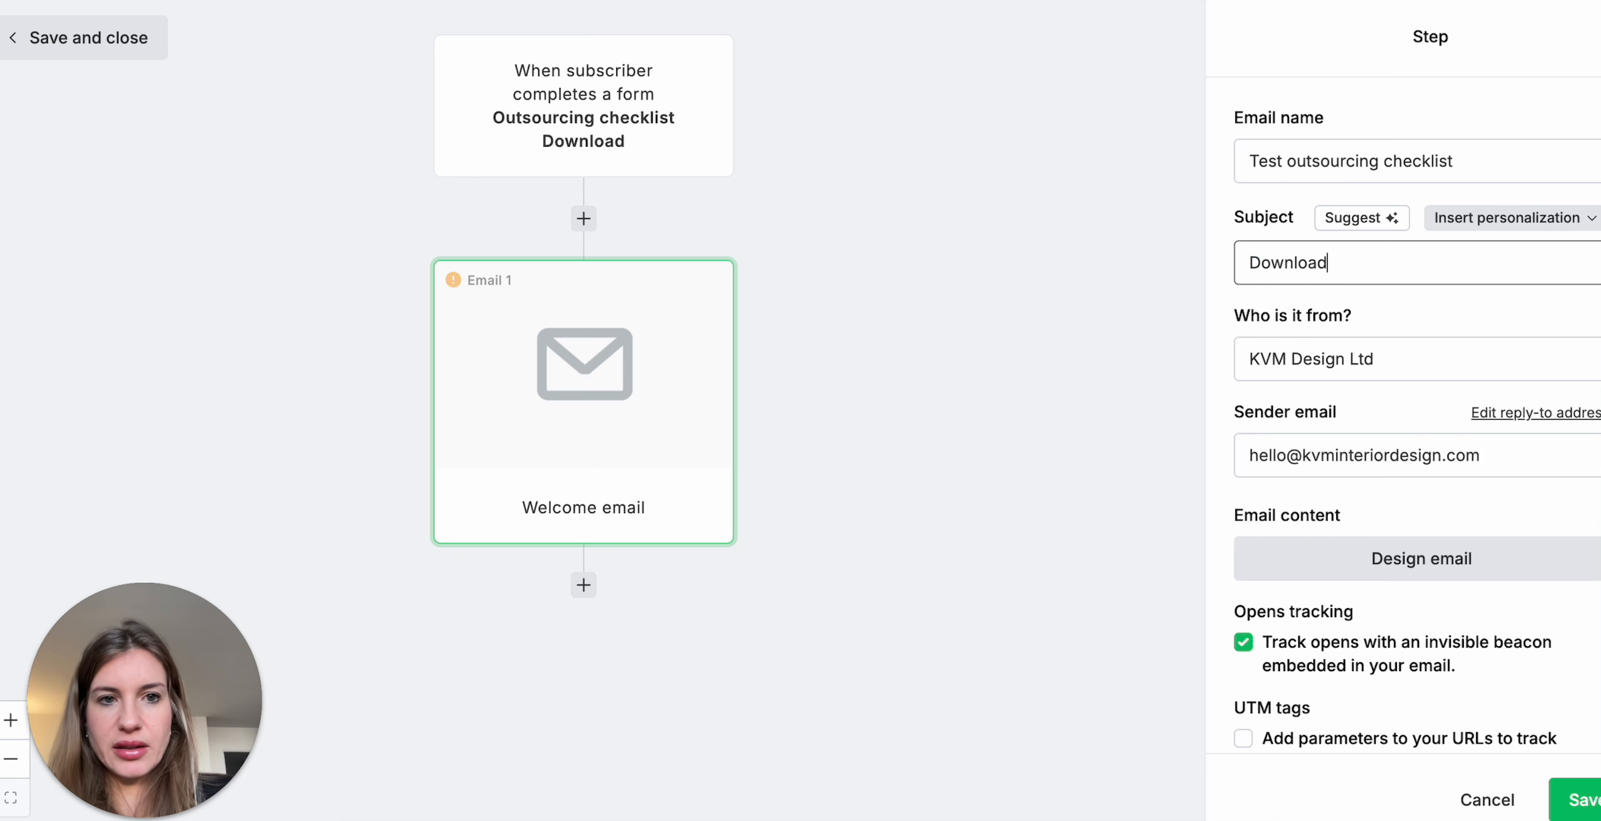
text( your checklist )
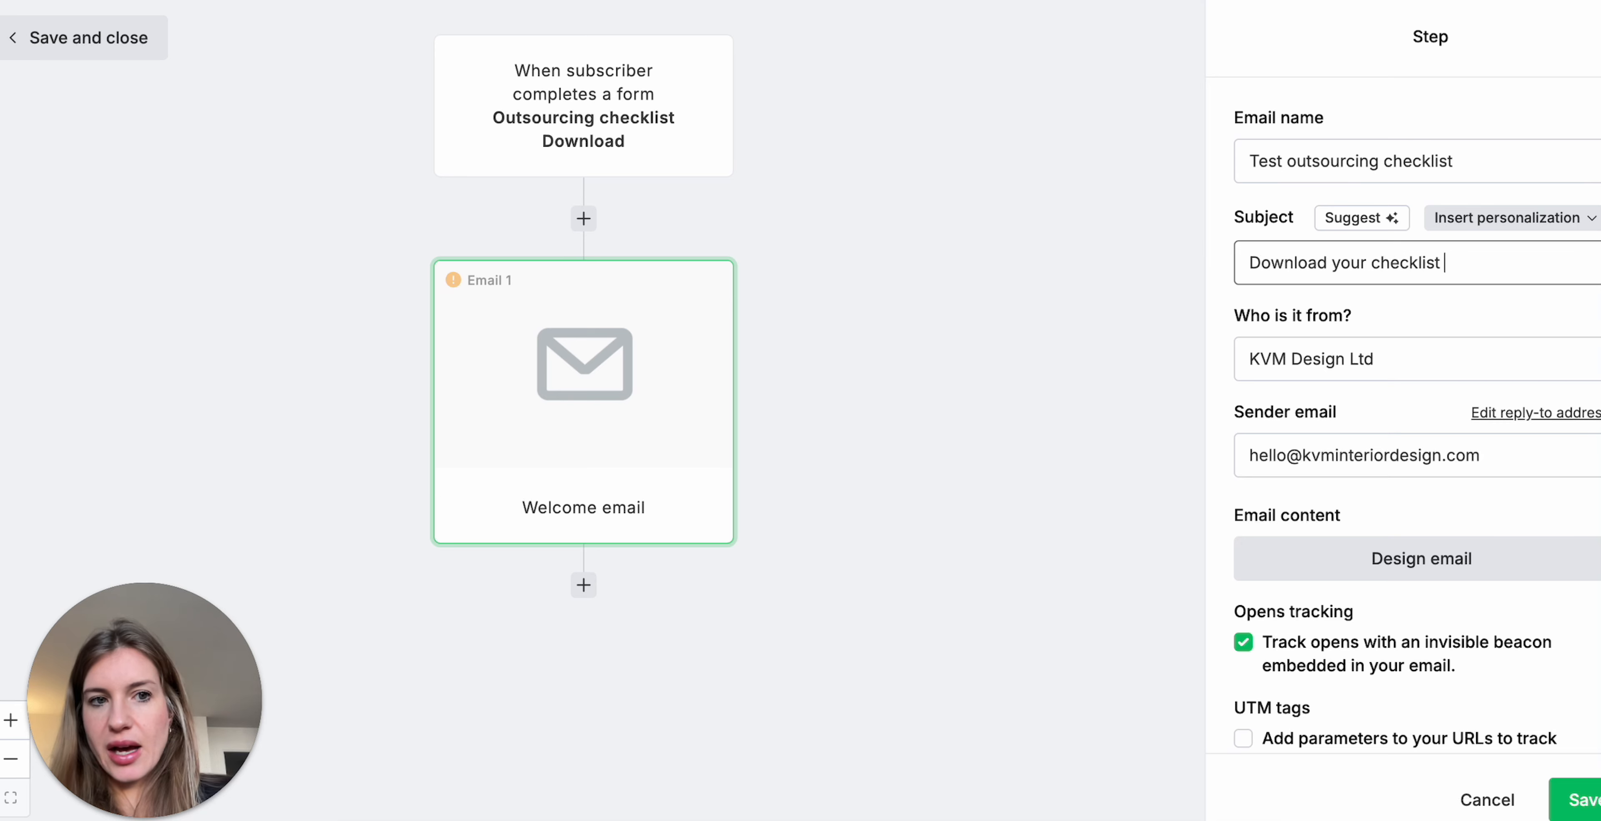
text(now)
click(1371, 322)
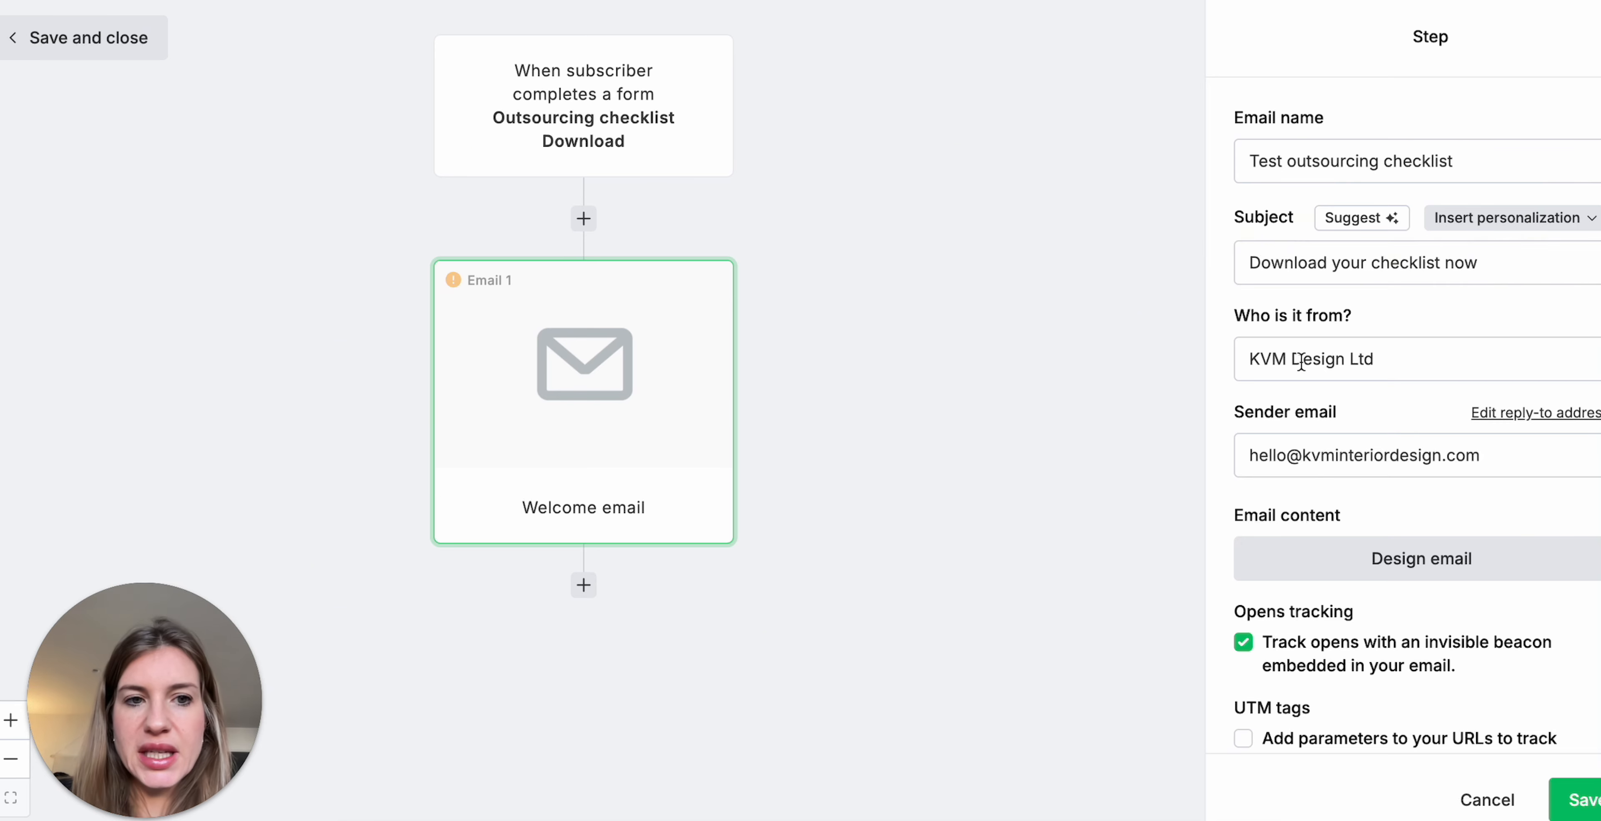
Check the remaining email settings and open the email's design to view the saved templates
scroll(1346, 458, down, 3)
scroll(1262, 498, up, 3)
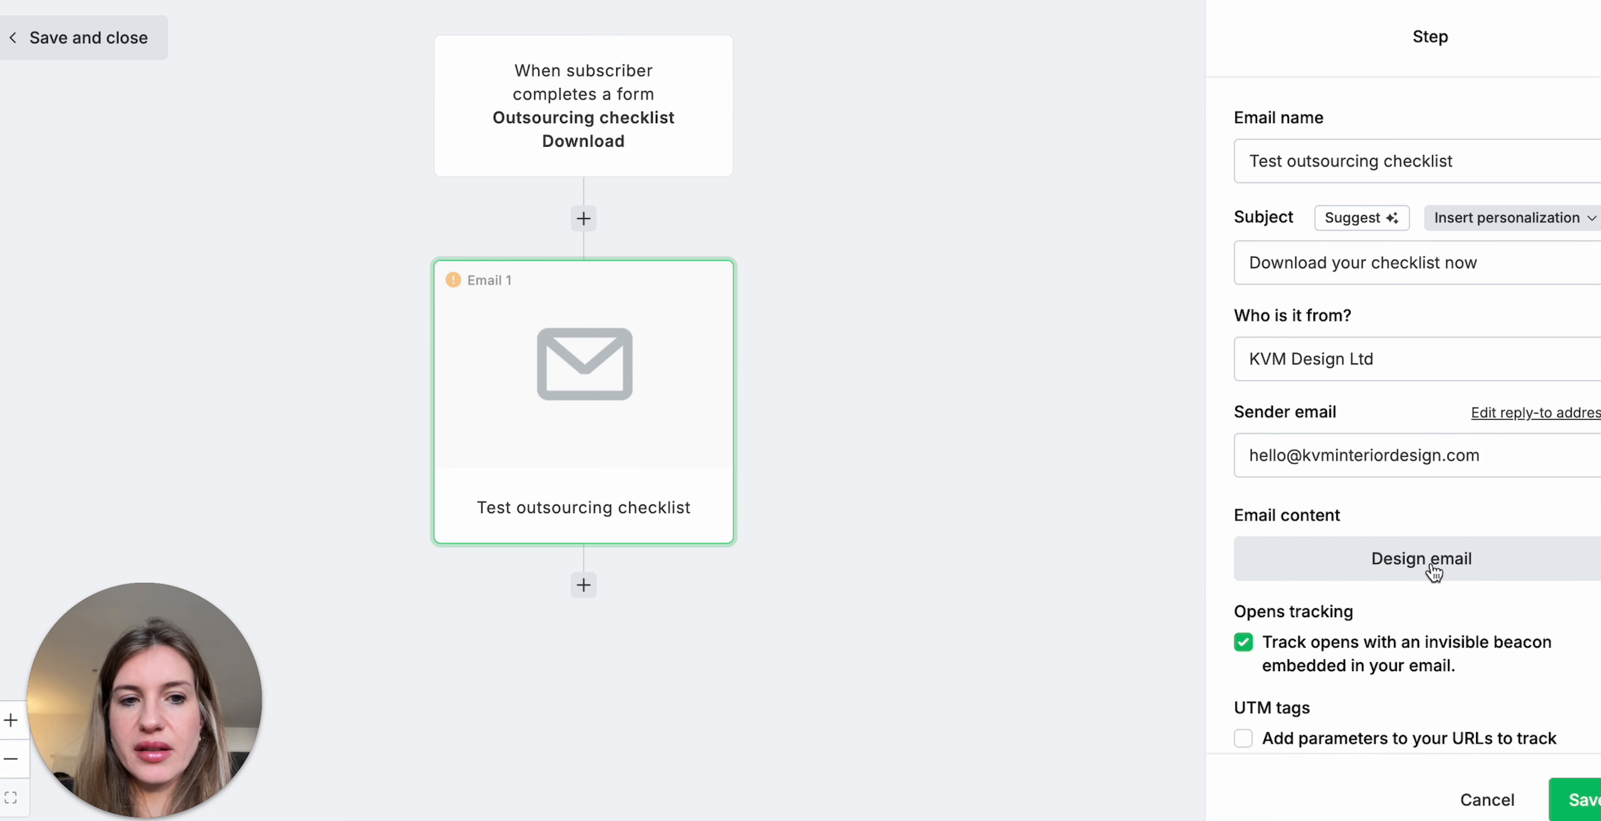
click(1434, 571)
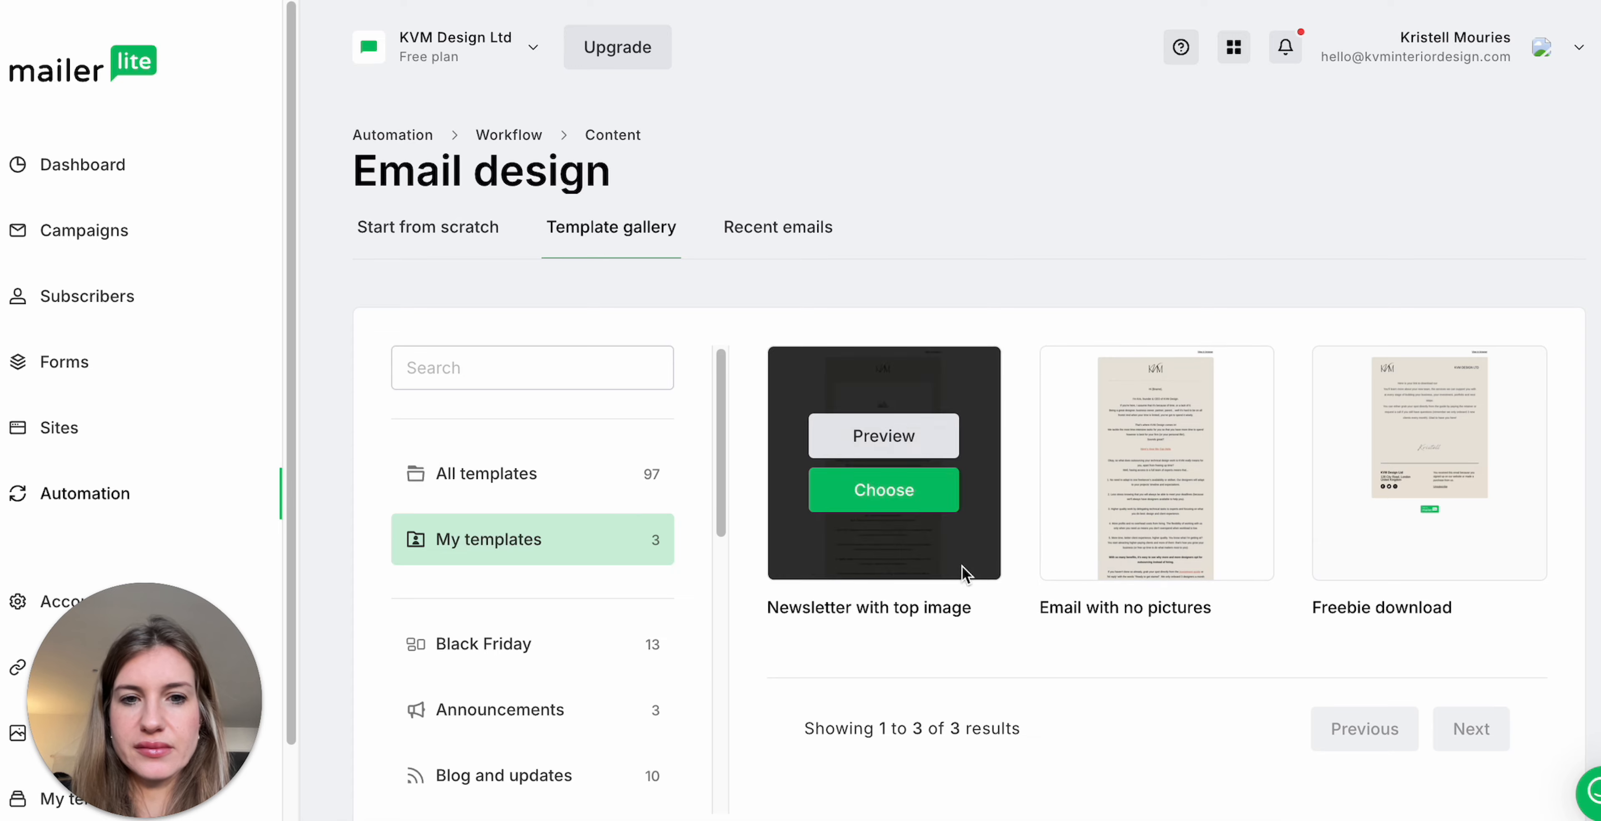
scroll(1129, 747, down, 1)
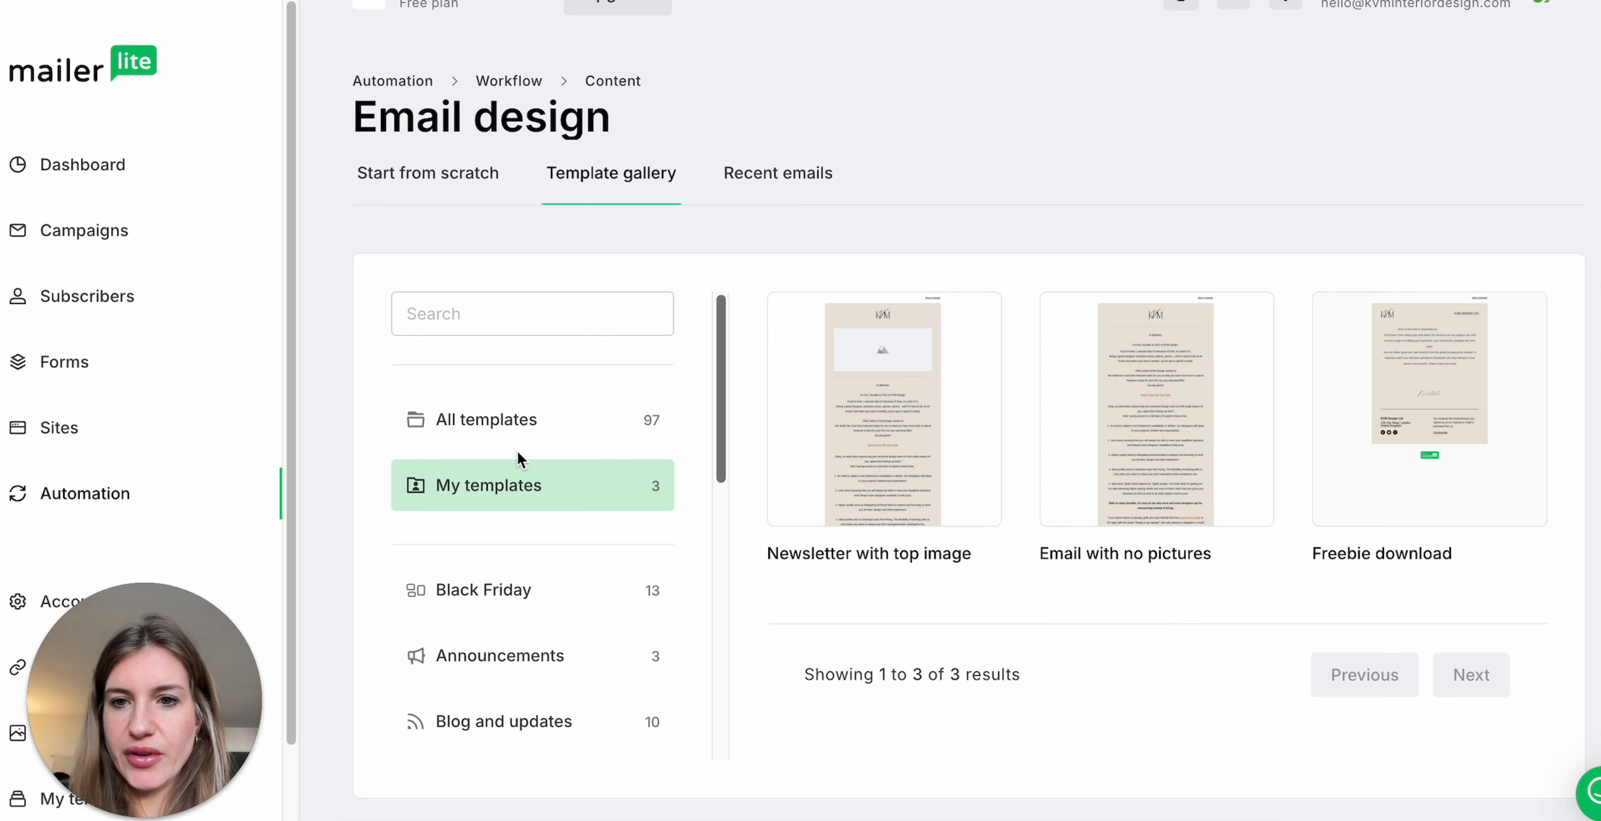
Browse the full collection of ready-made email templates in the gallery
click(525, 427)
scroll(1353, 518, down, 3)
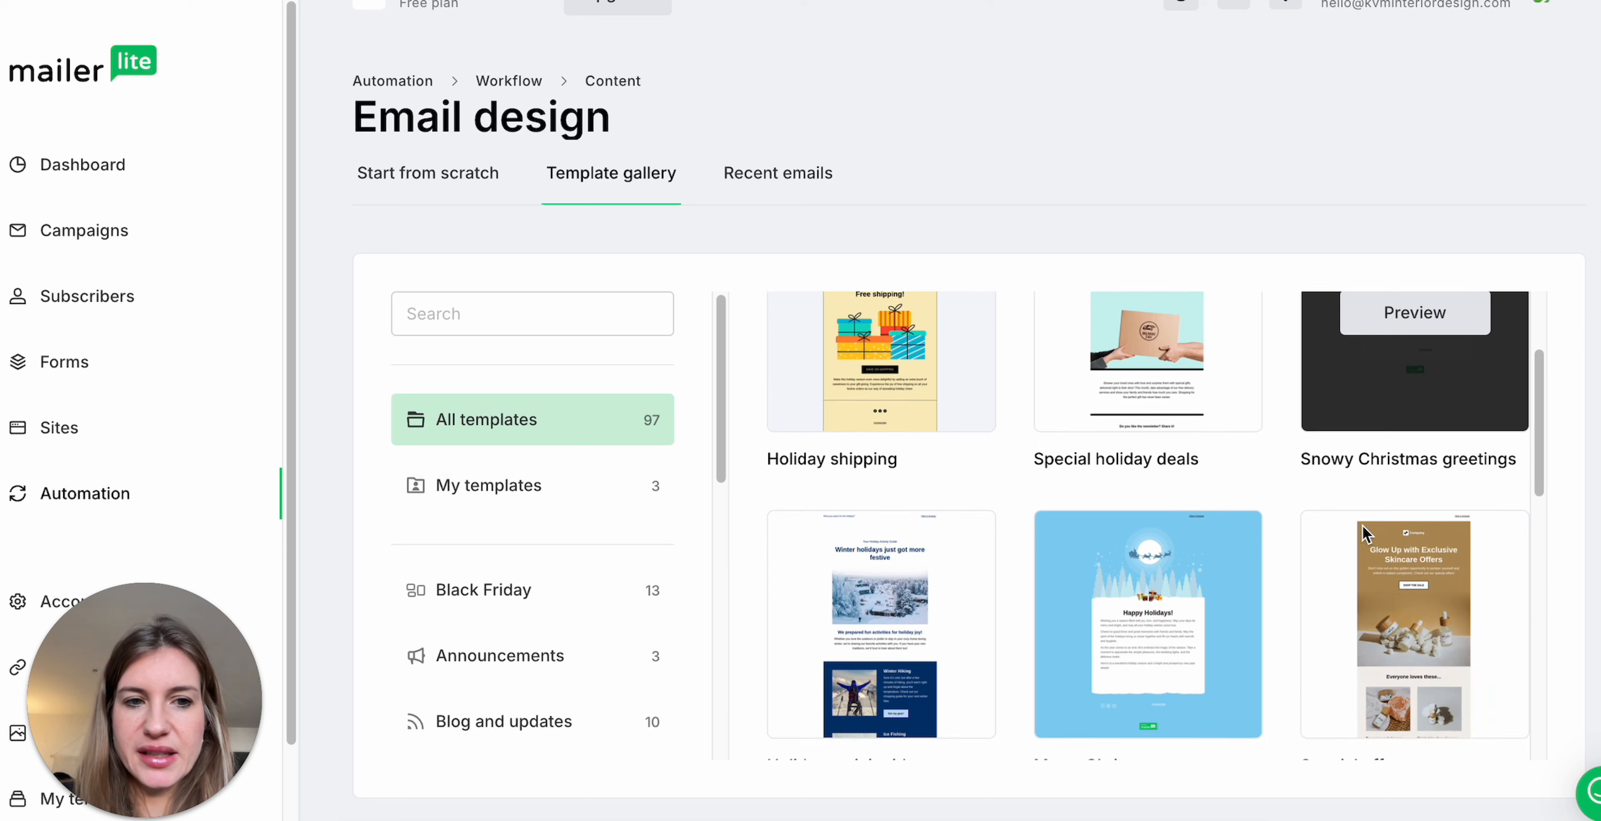
scroll(1317, 480, down, 10)
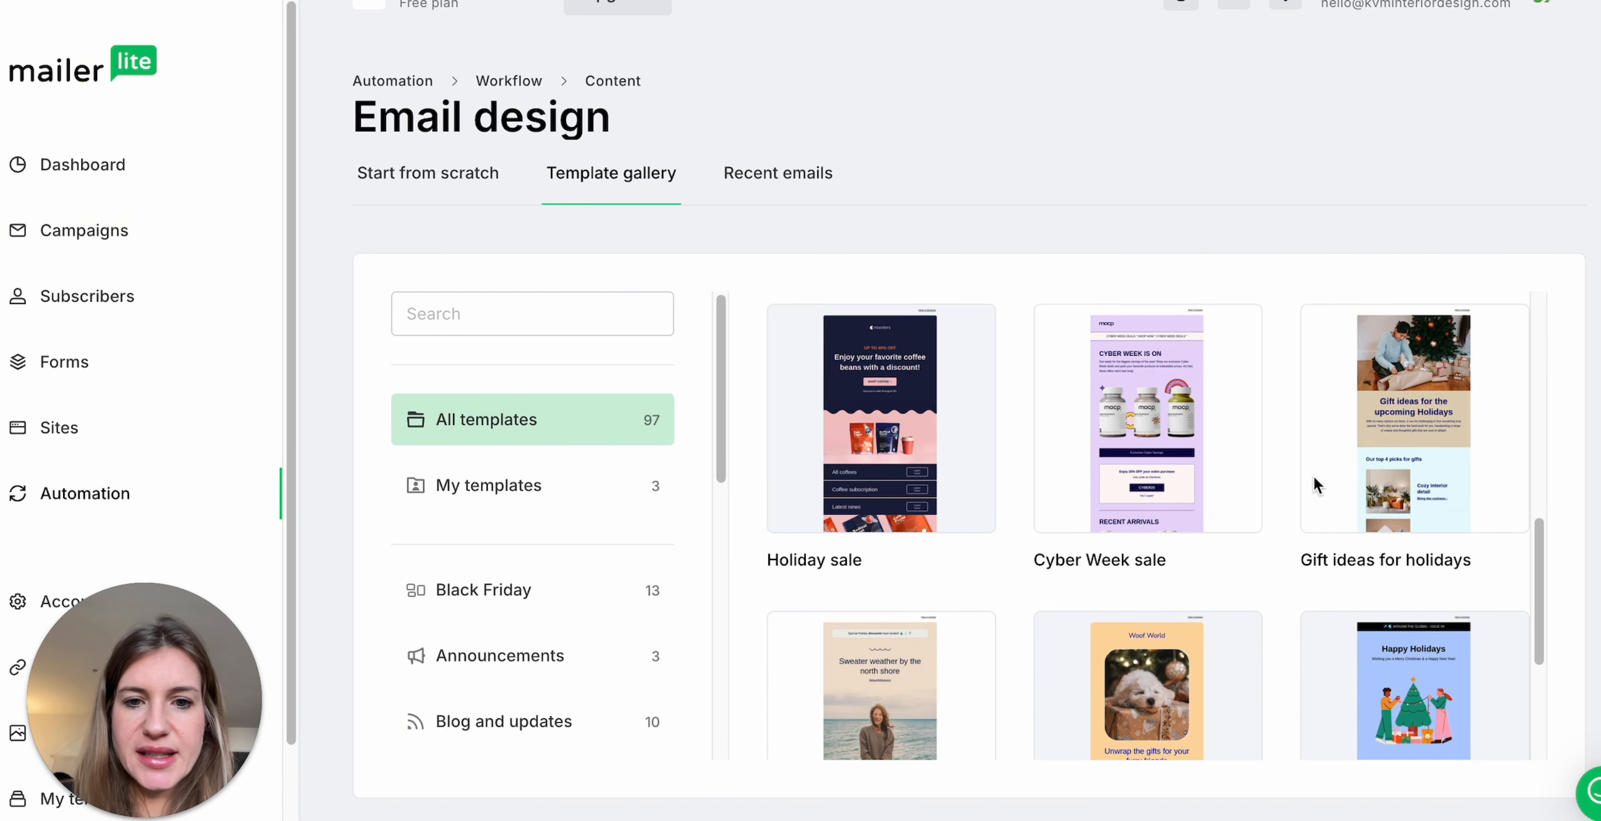
scroll(1312, 488, up, 3)
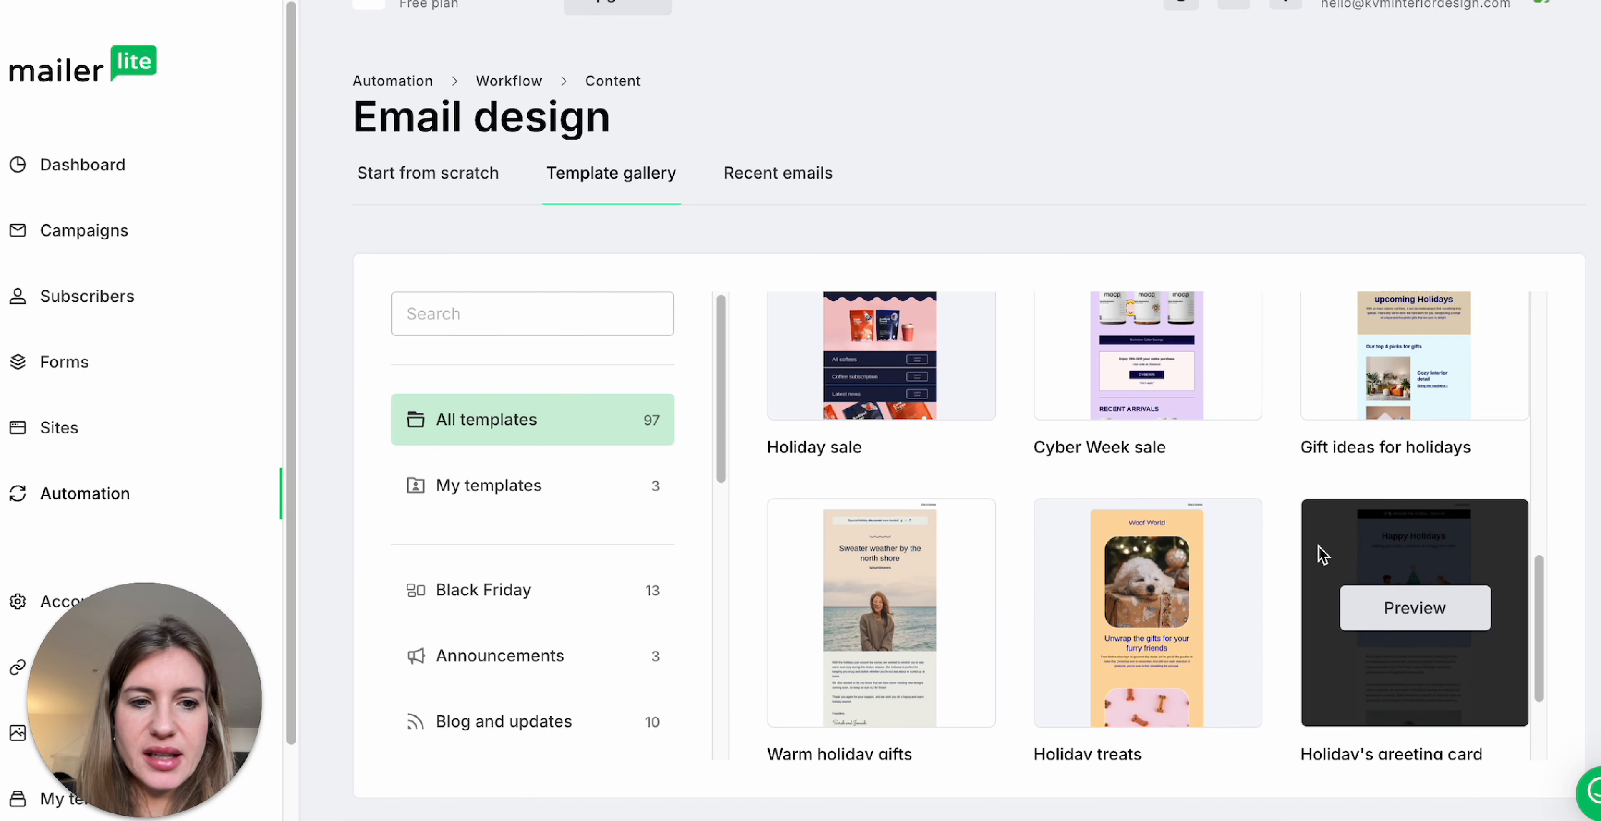
scroll(1318, 547, down, 3)
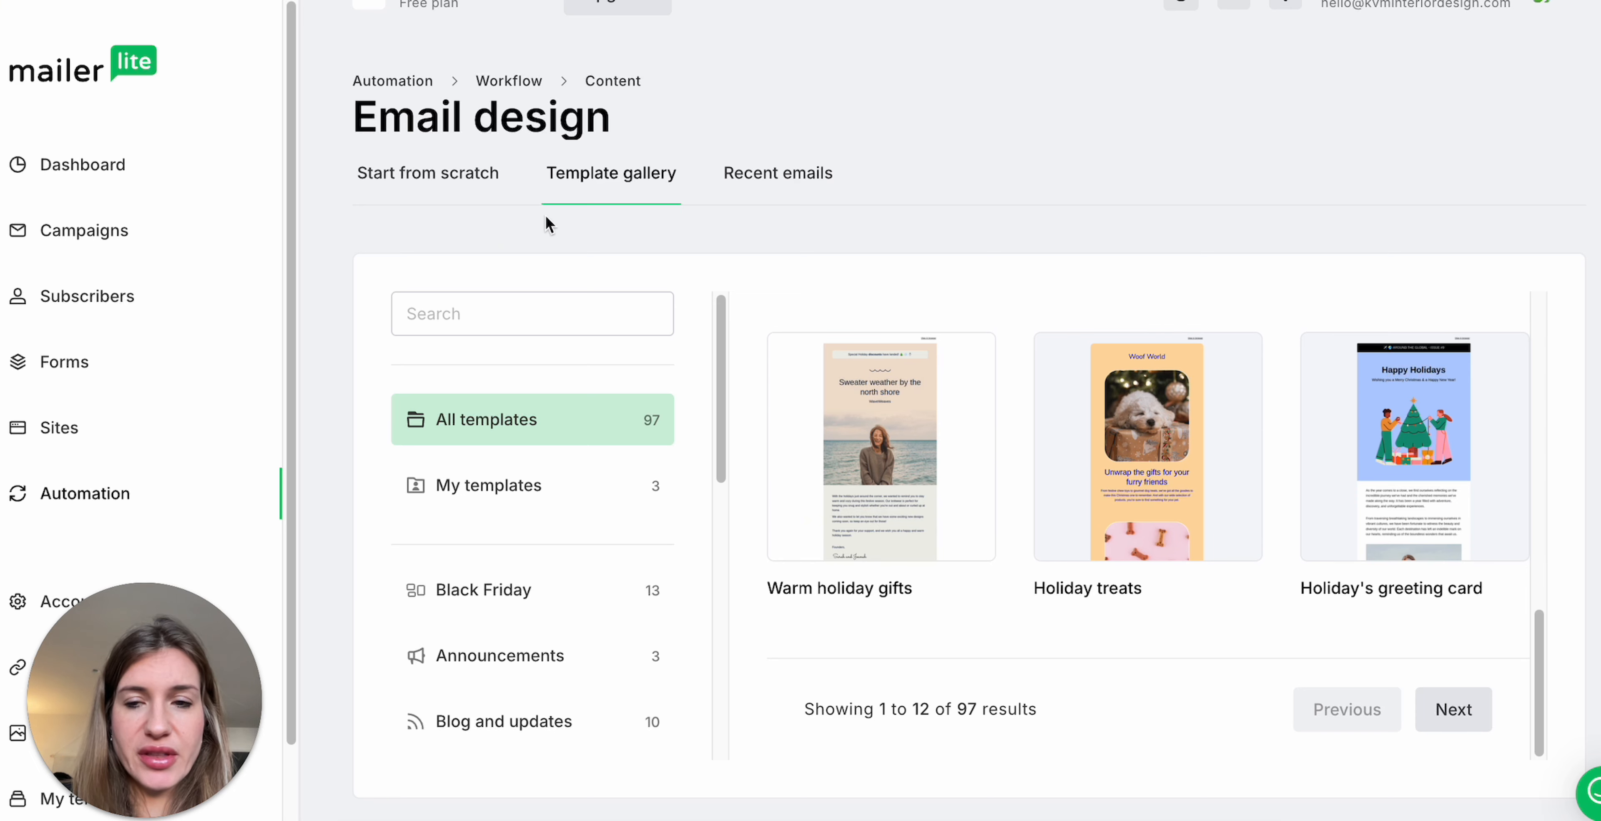
Start the email design from scratch in the Drag & drop editor
click(419, 190)
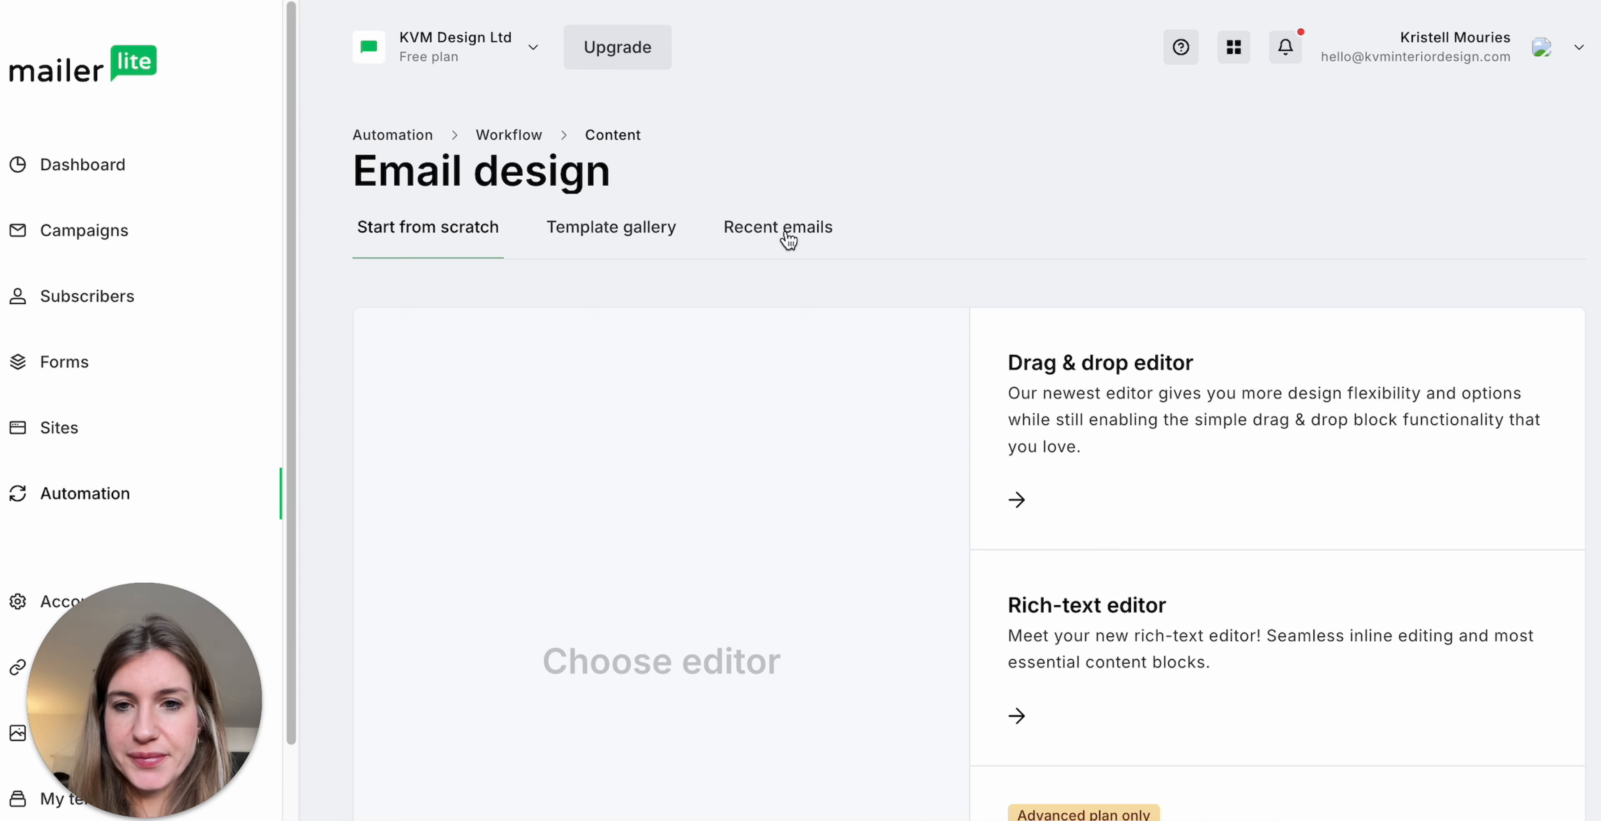
scroll(743, 389, down, 3)
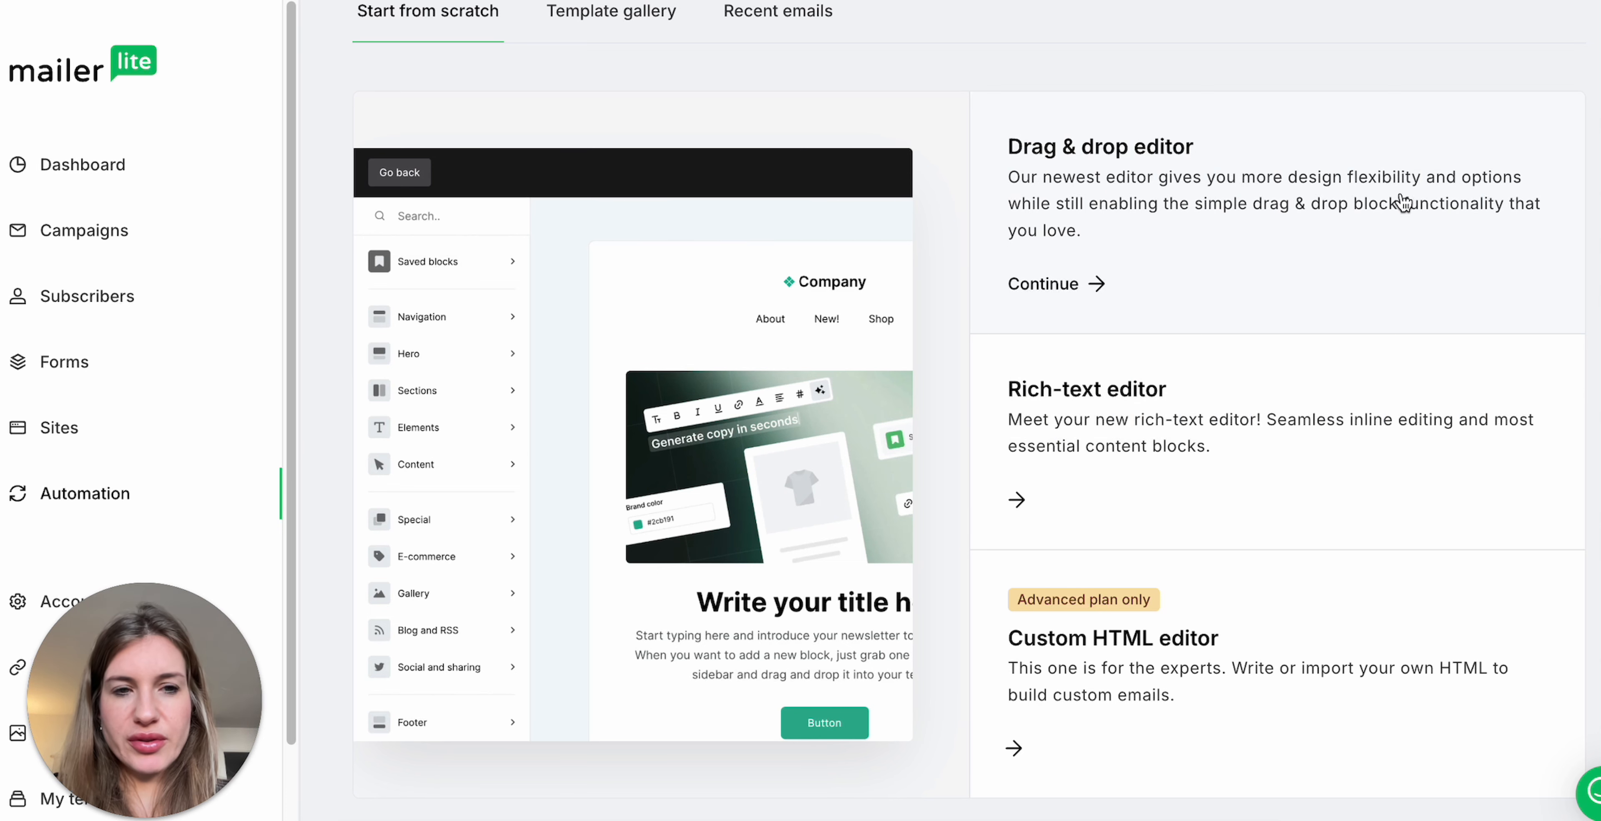
click(1066, 287)
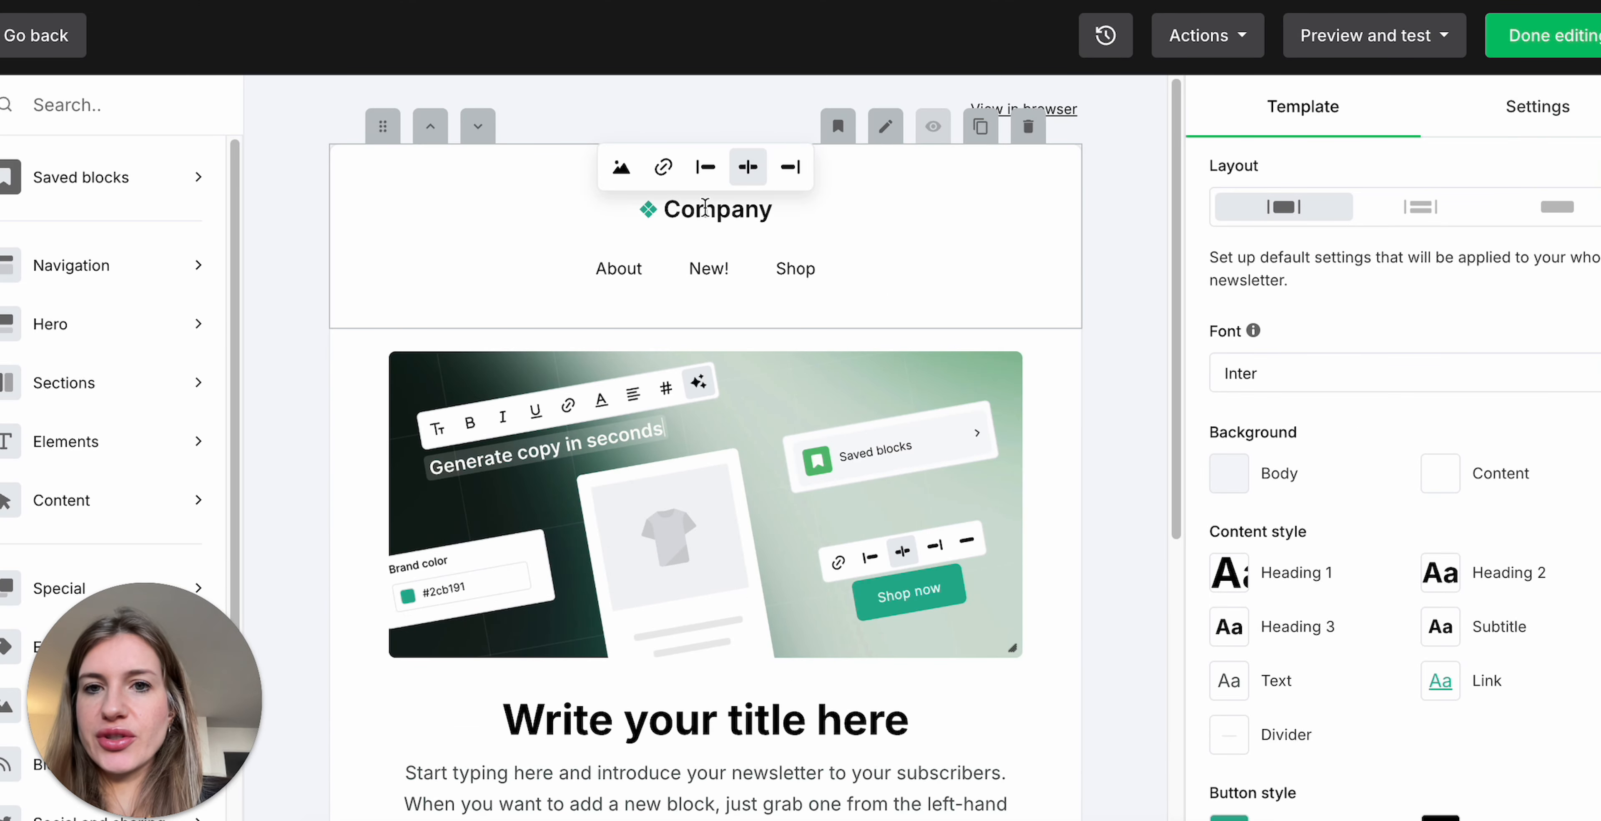
Open the settings of the email's logo and navigation block and view the image library for its company logo
click(775, 216)
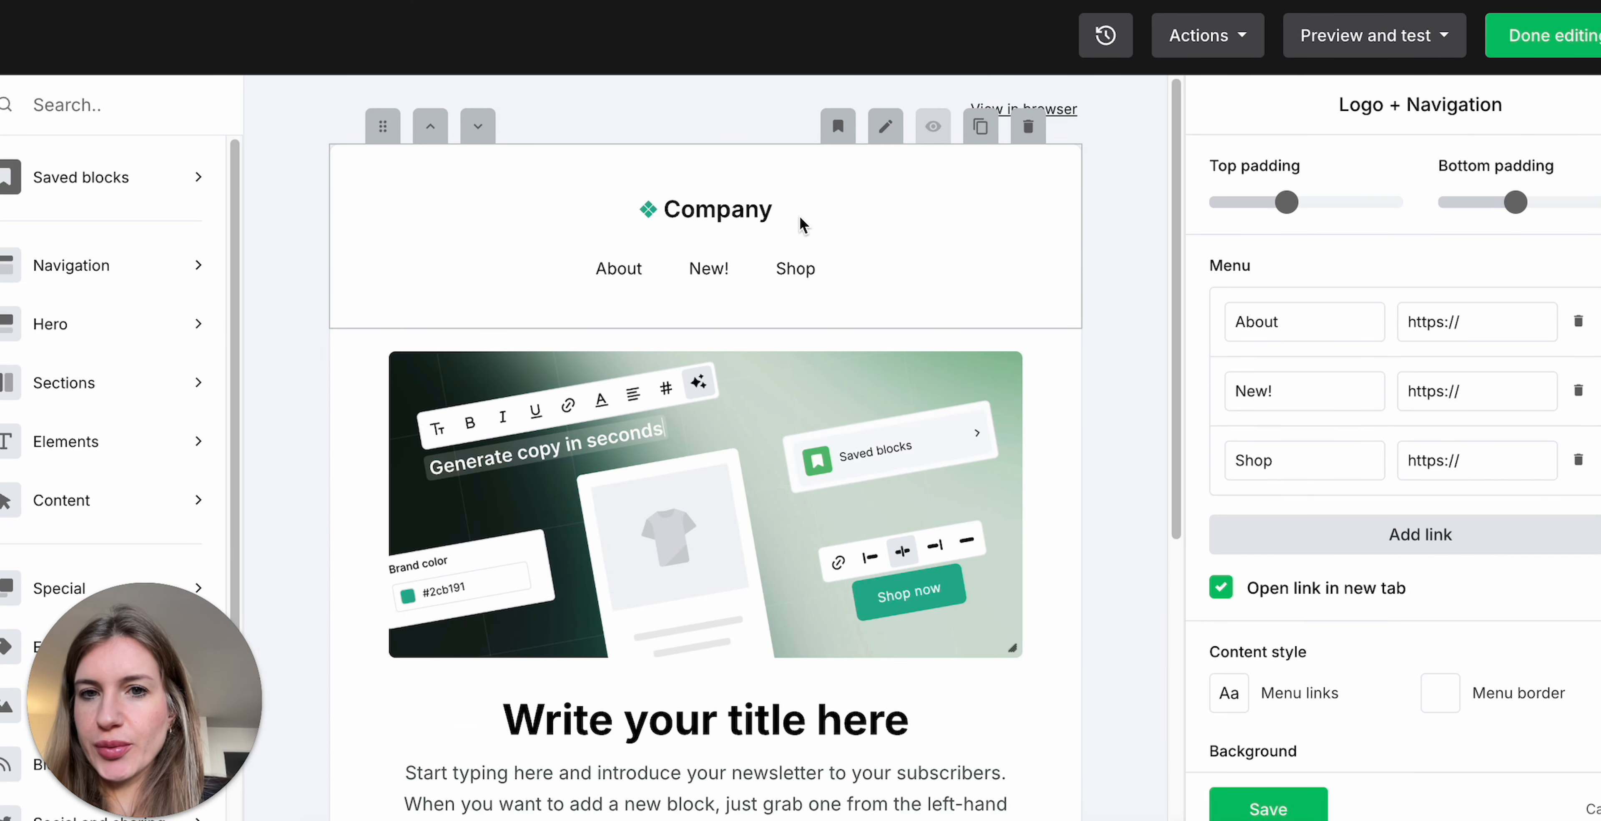
click(774, 273)
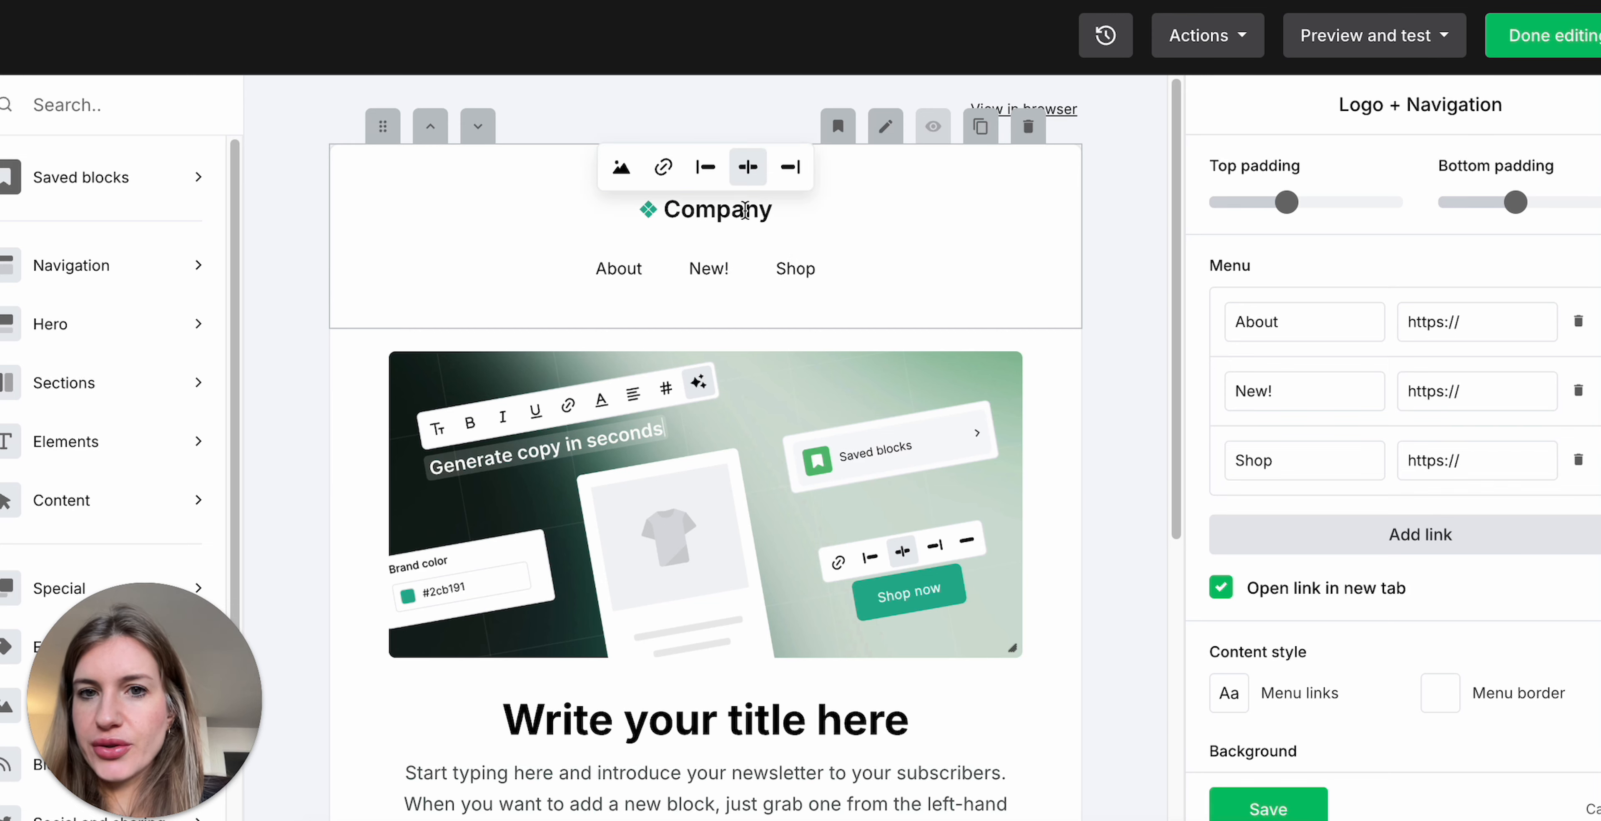
mouse_move(647, 209)
click(629, 172)
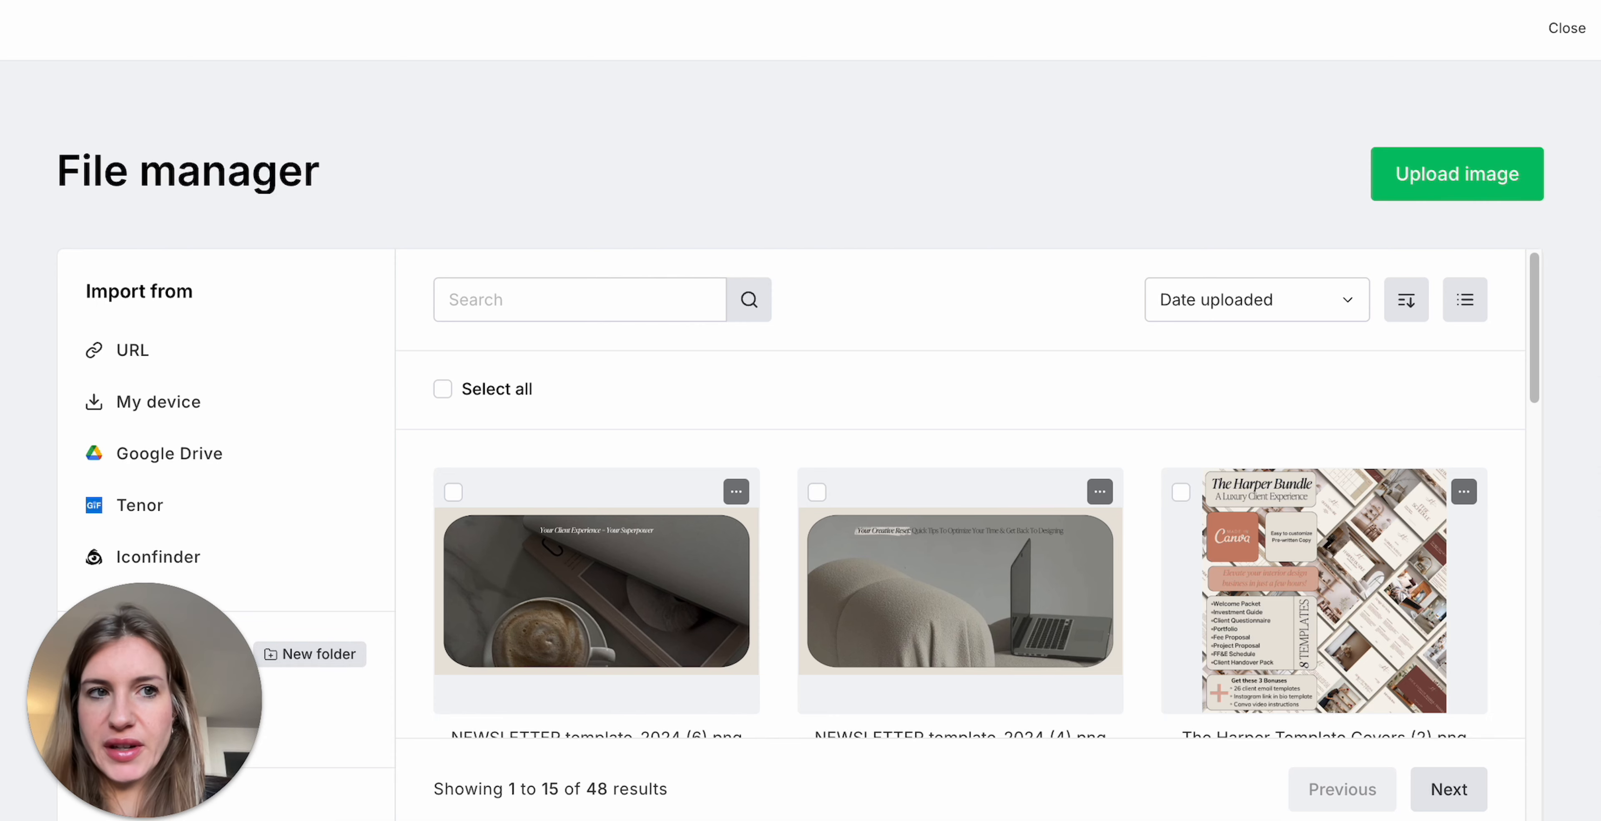
click(1567, 28)
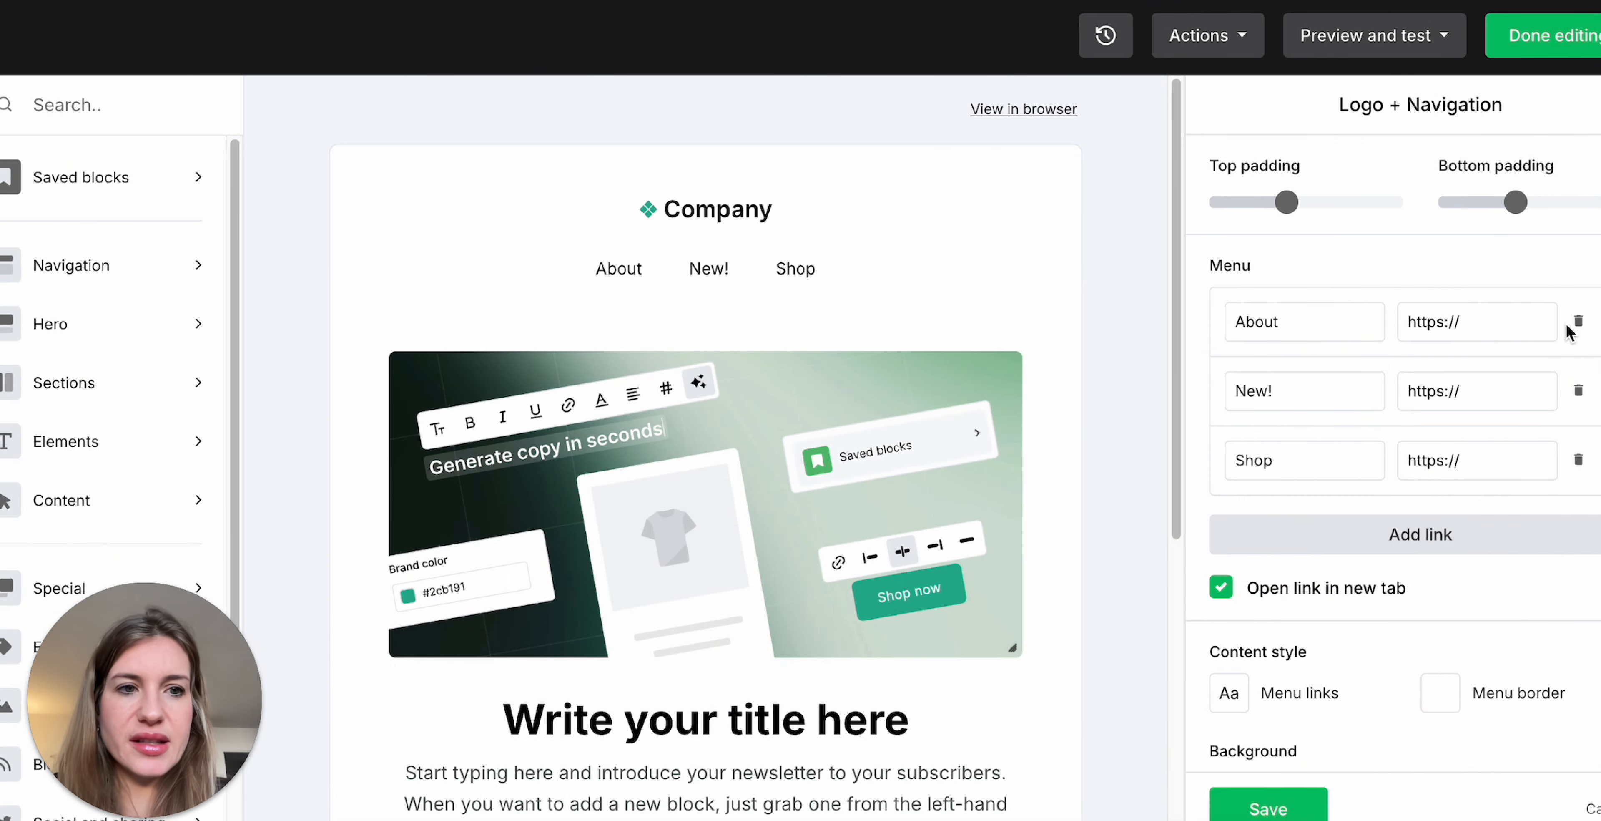
Remove the About, New! and Shop links from the header's menu
click(1578, 322)
click(1579, 321)
click(1578, 322)
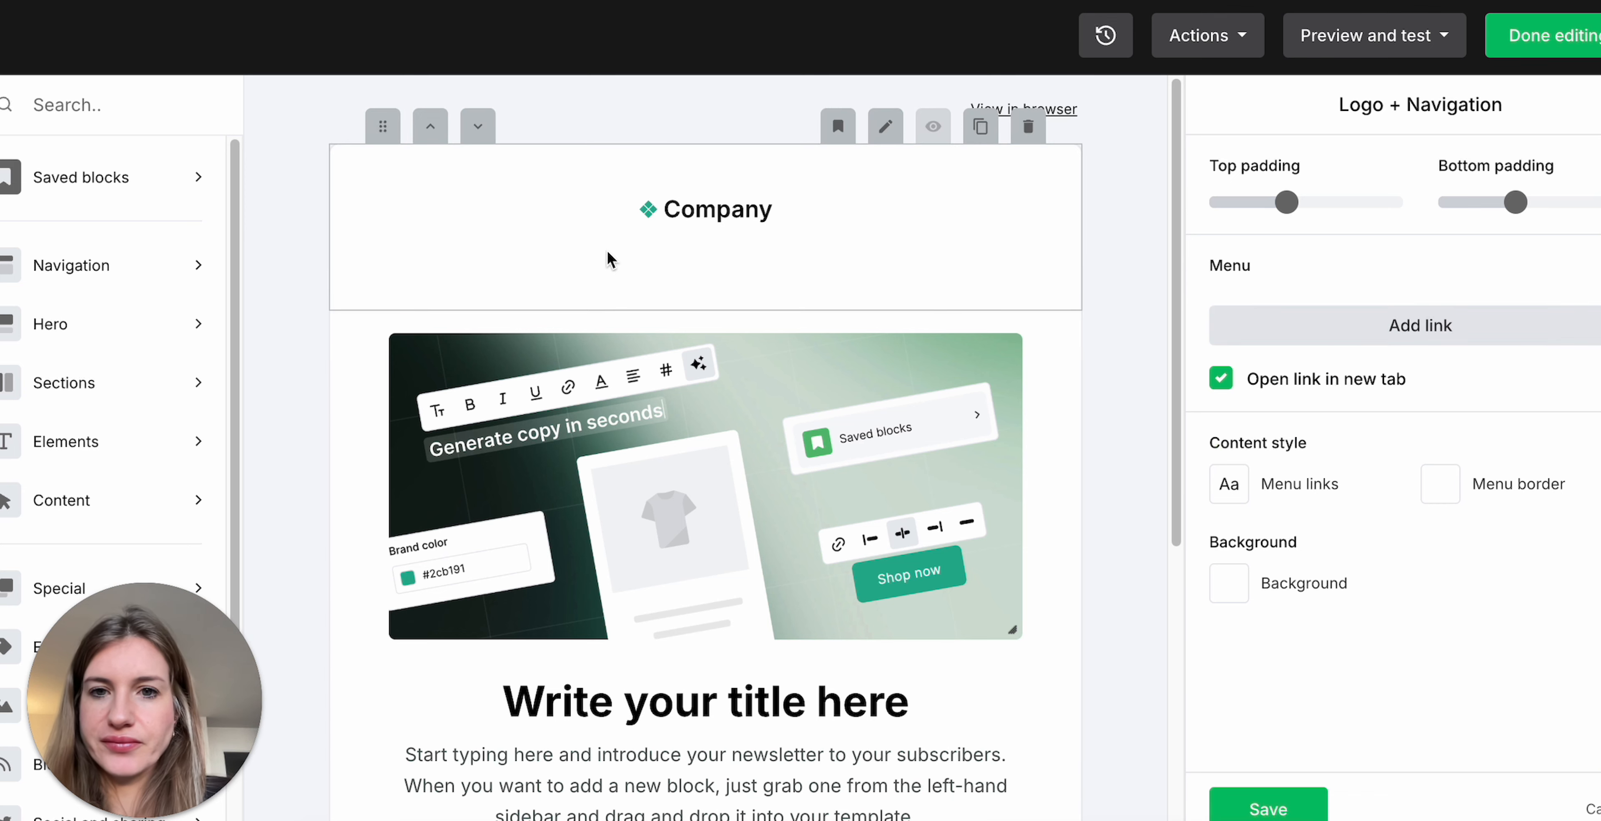
Turn off the image and the button in the email's hero block
scroll(695, 500, down, 3)
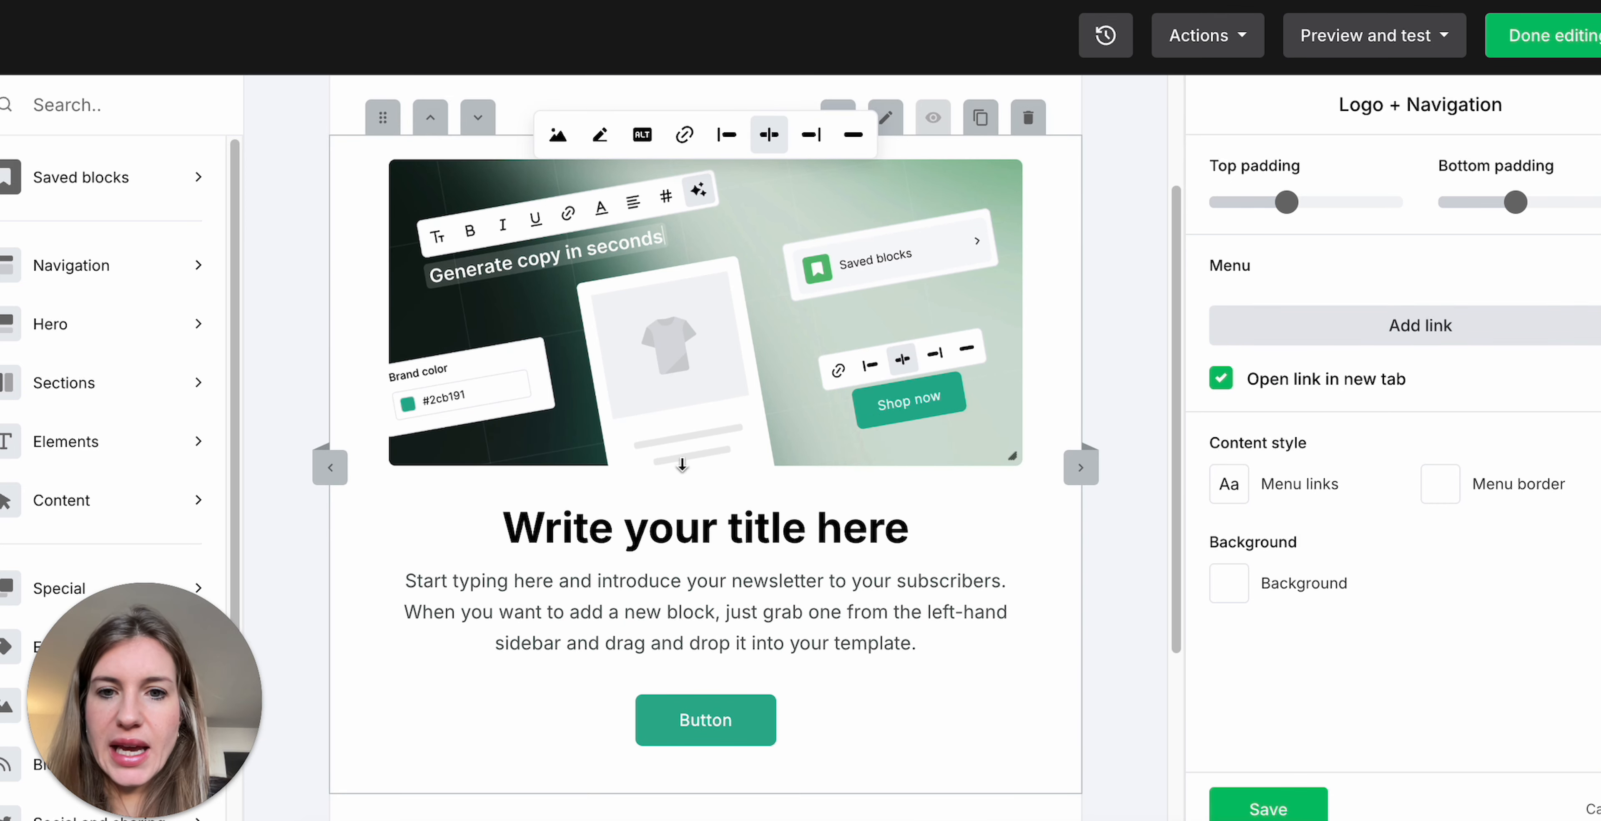
scroll(667, 427, up, 2)
click(718, 391)
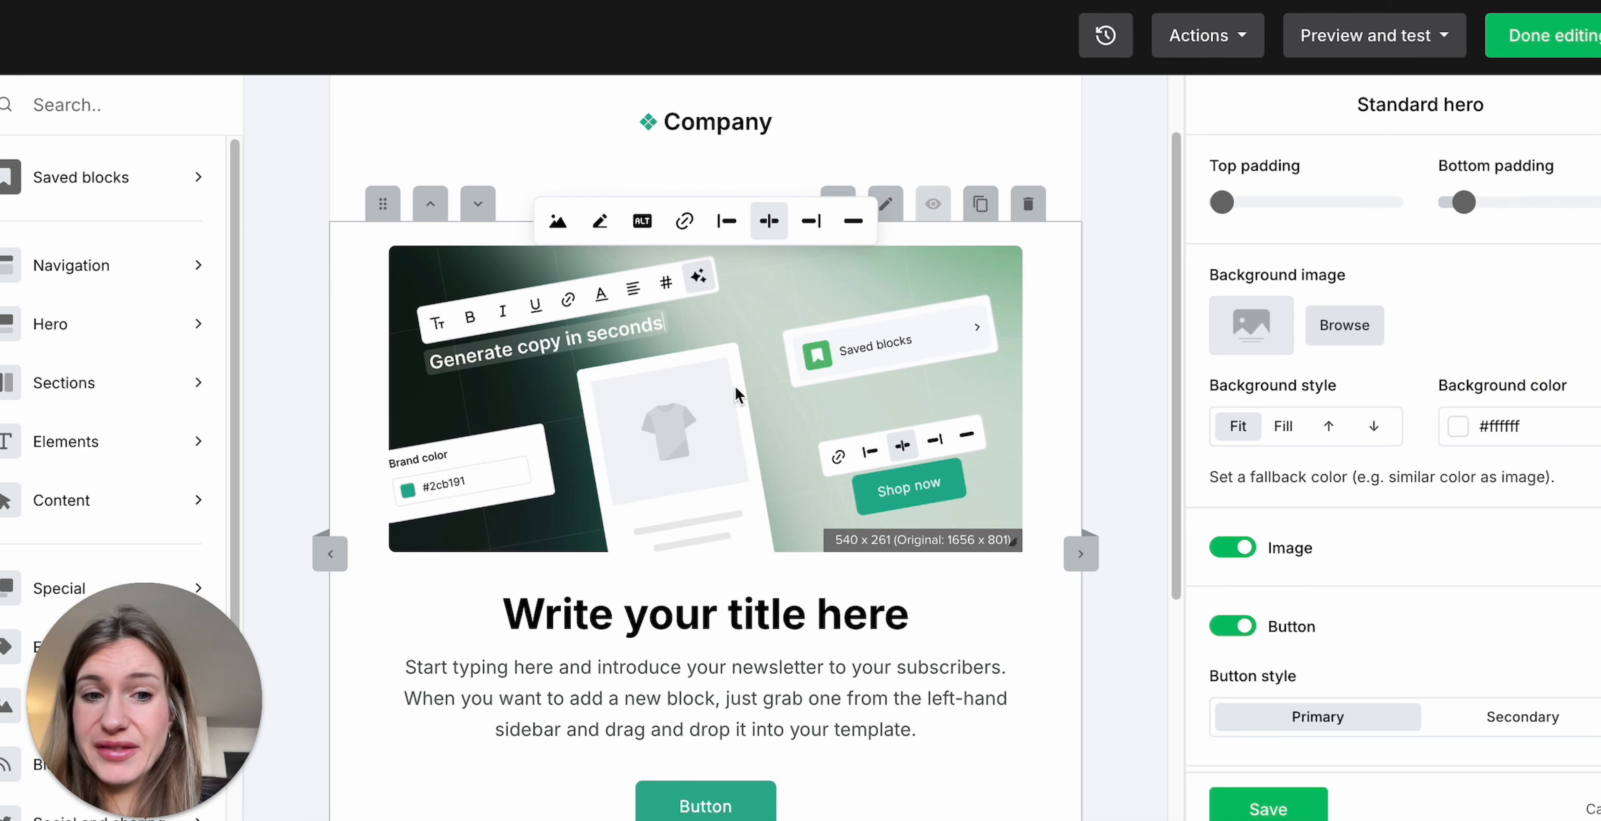
scroll(734, 385, up, 1)
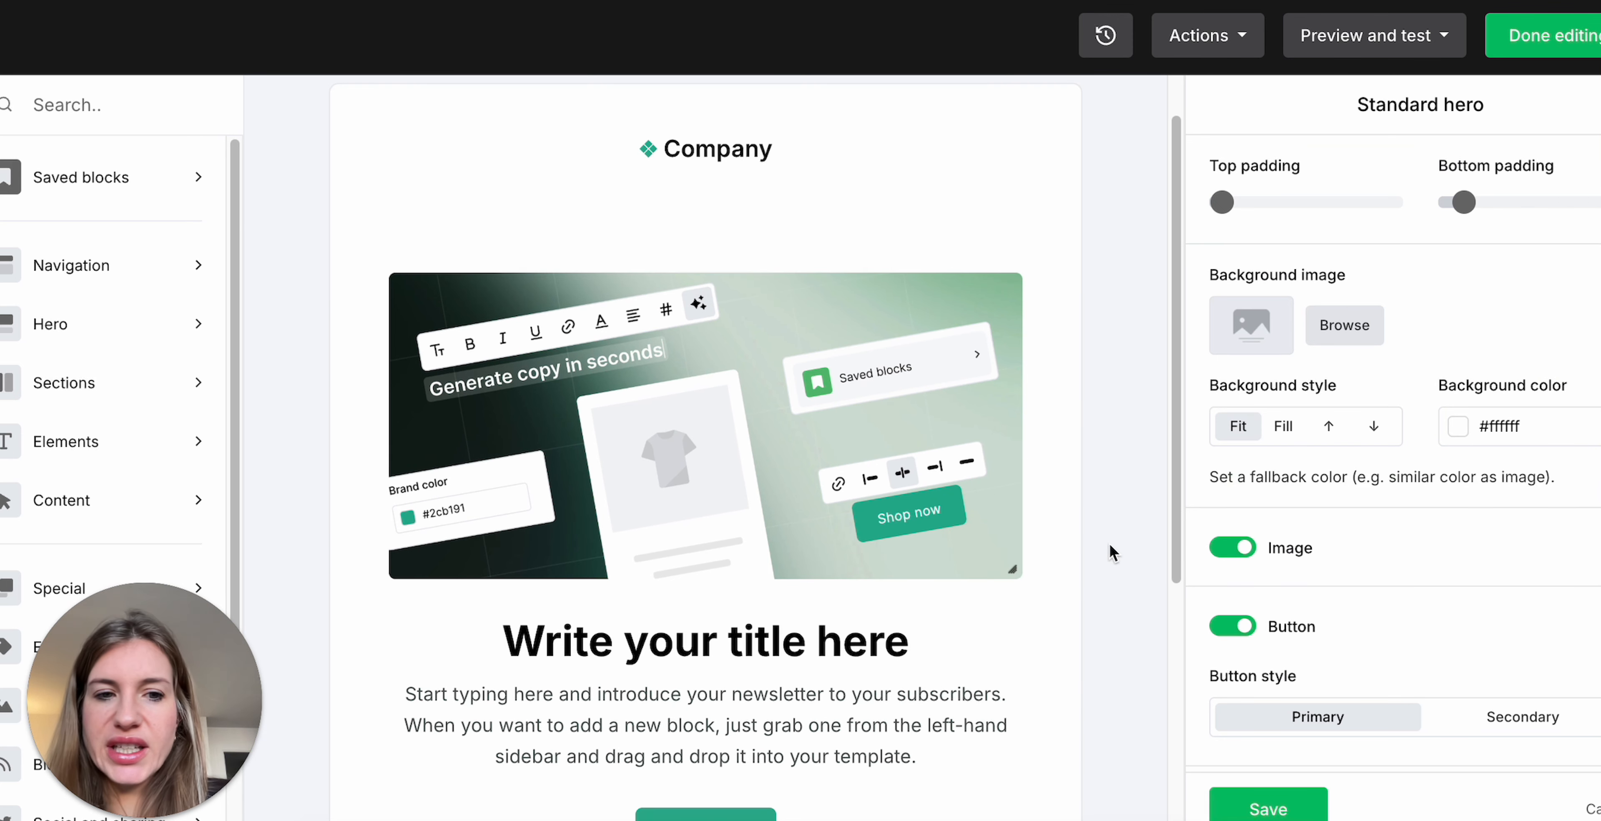
click(1234, 547)
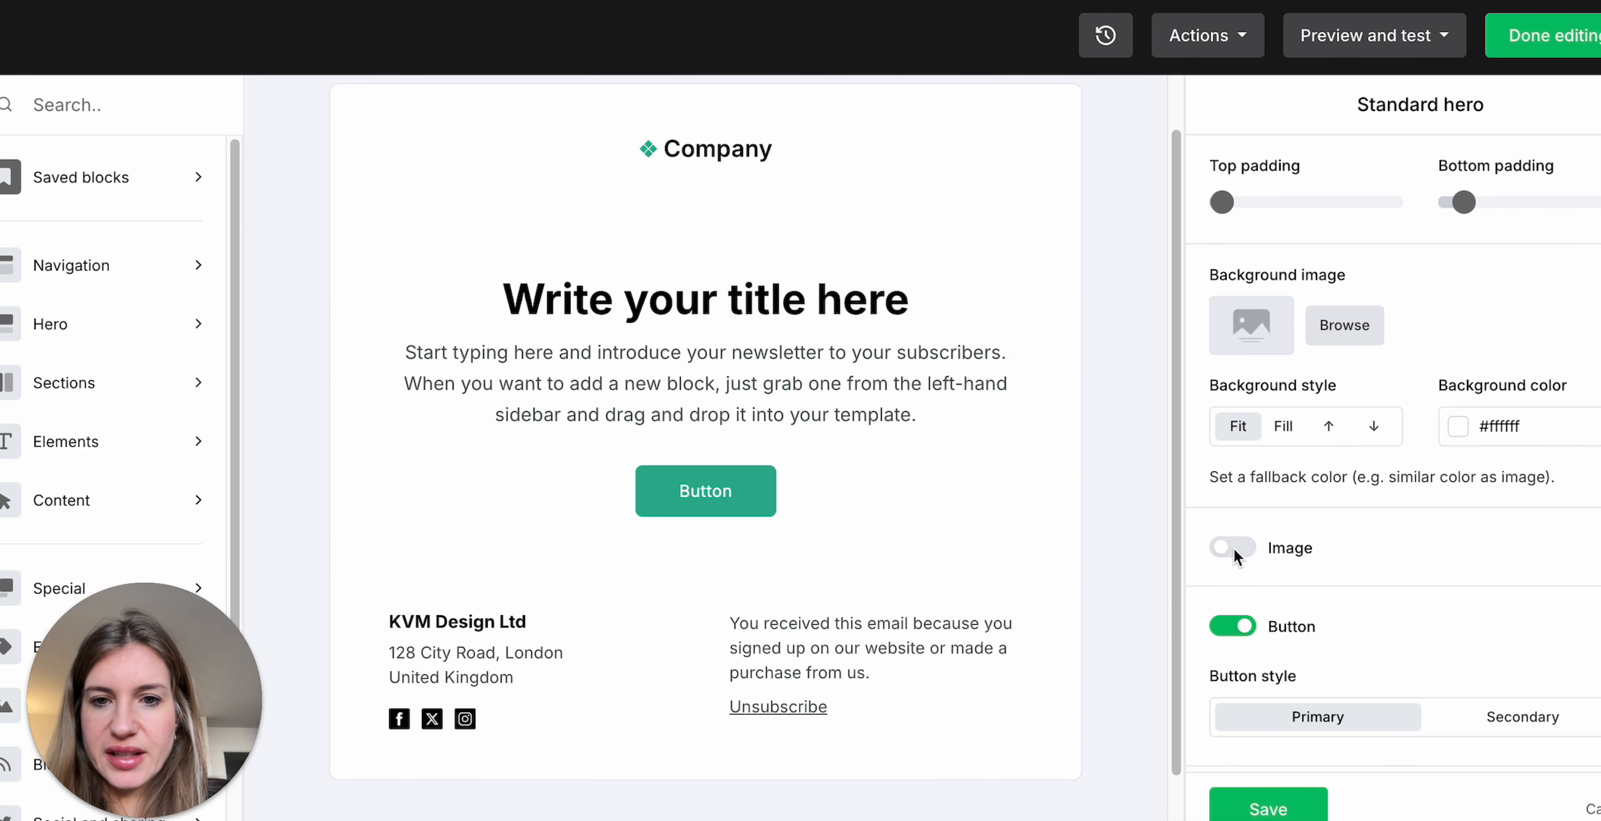
click(1232, 629)
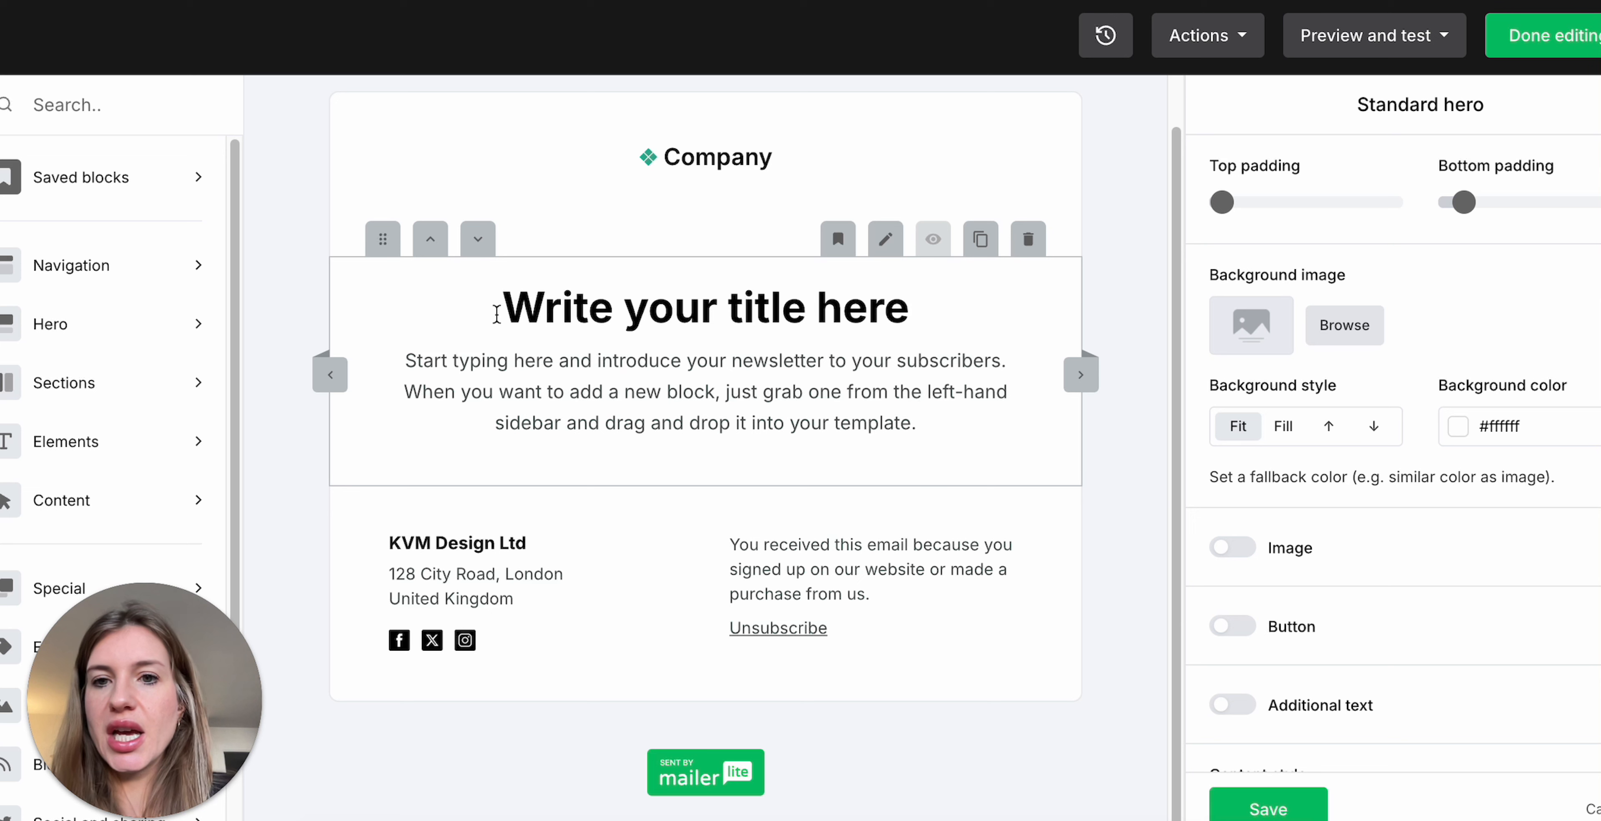
Replace the hero title with "Here's your checklist!" and give it a smaller heading style
drag(497, 314, 941, 310)
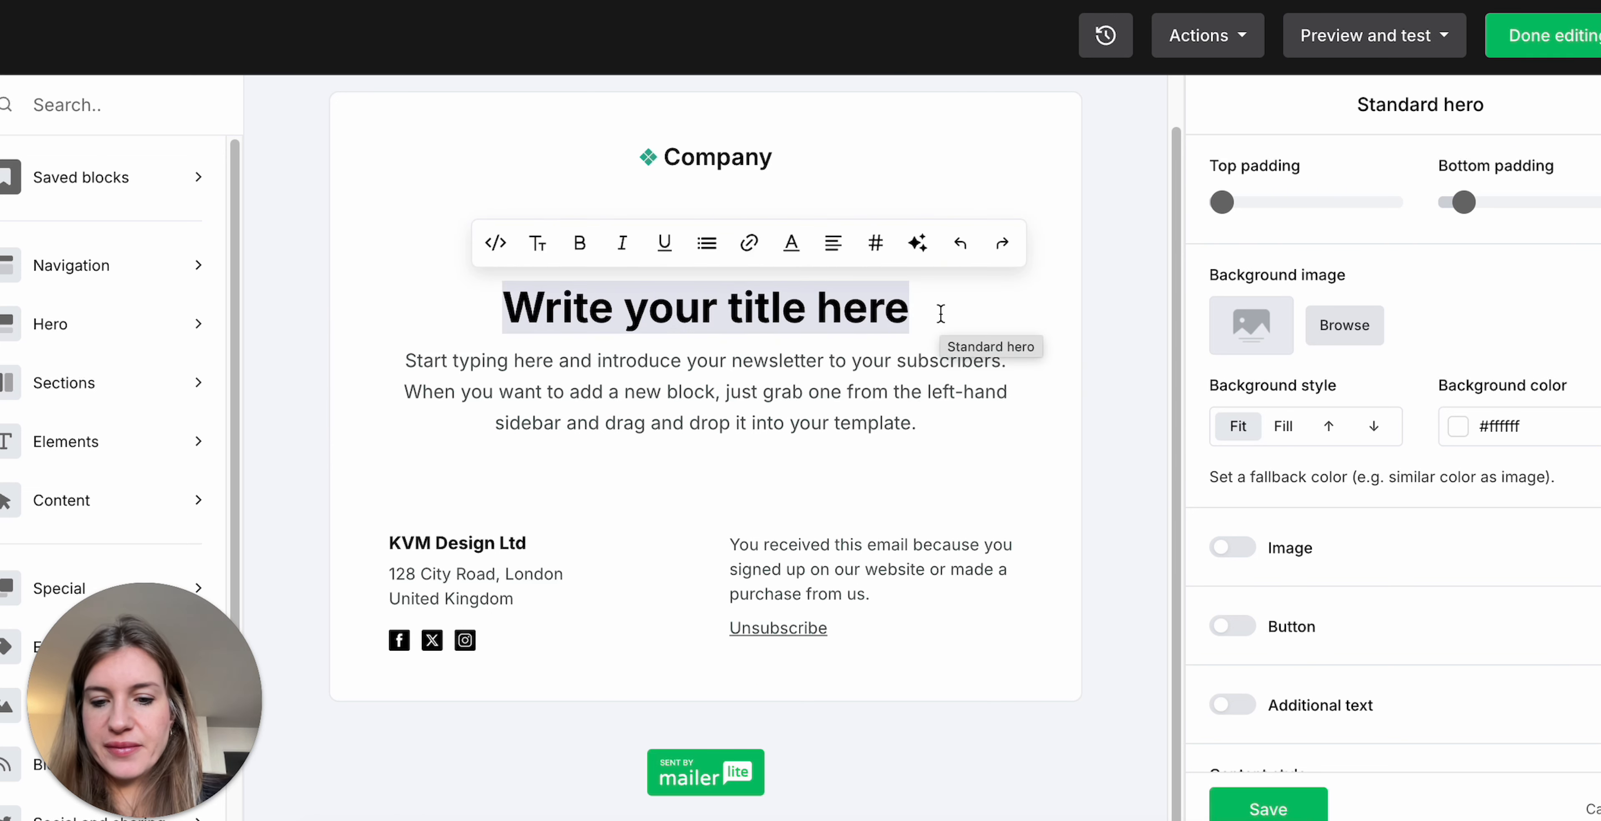
text(Here's your)
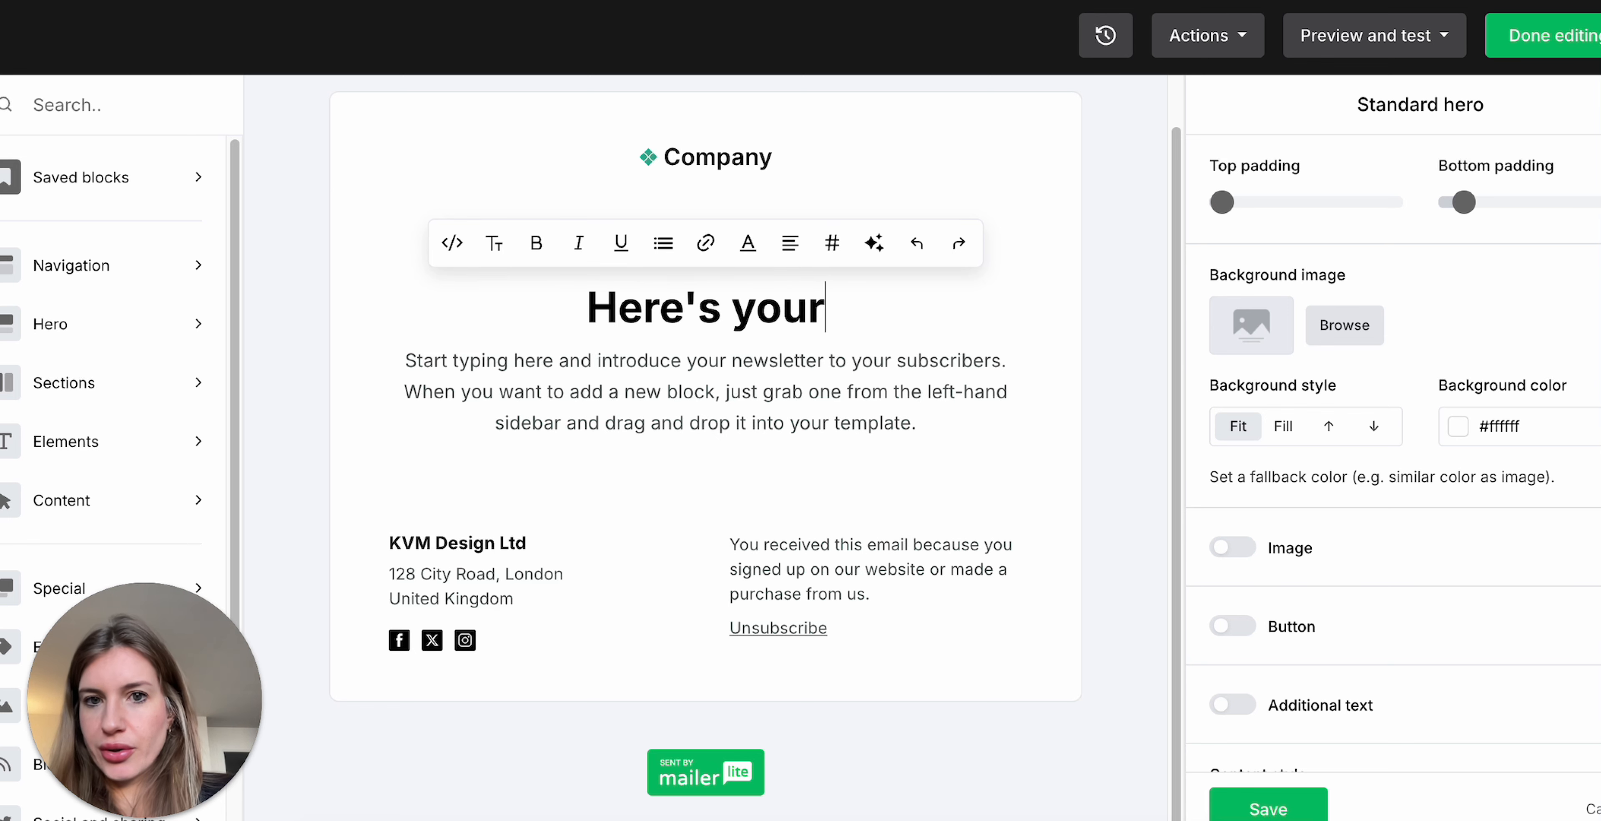
text( checklist!)
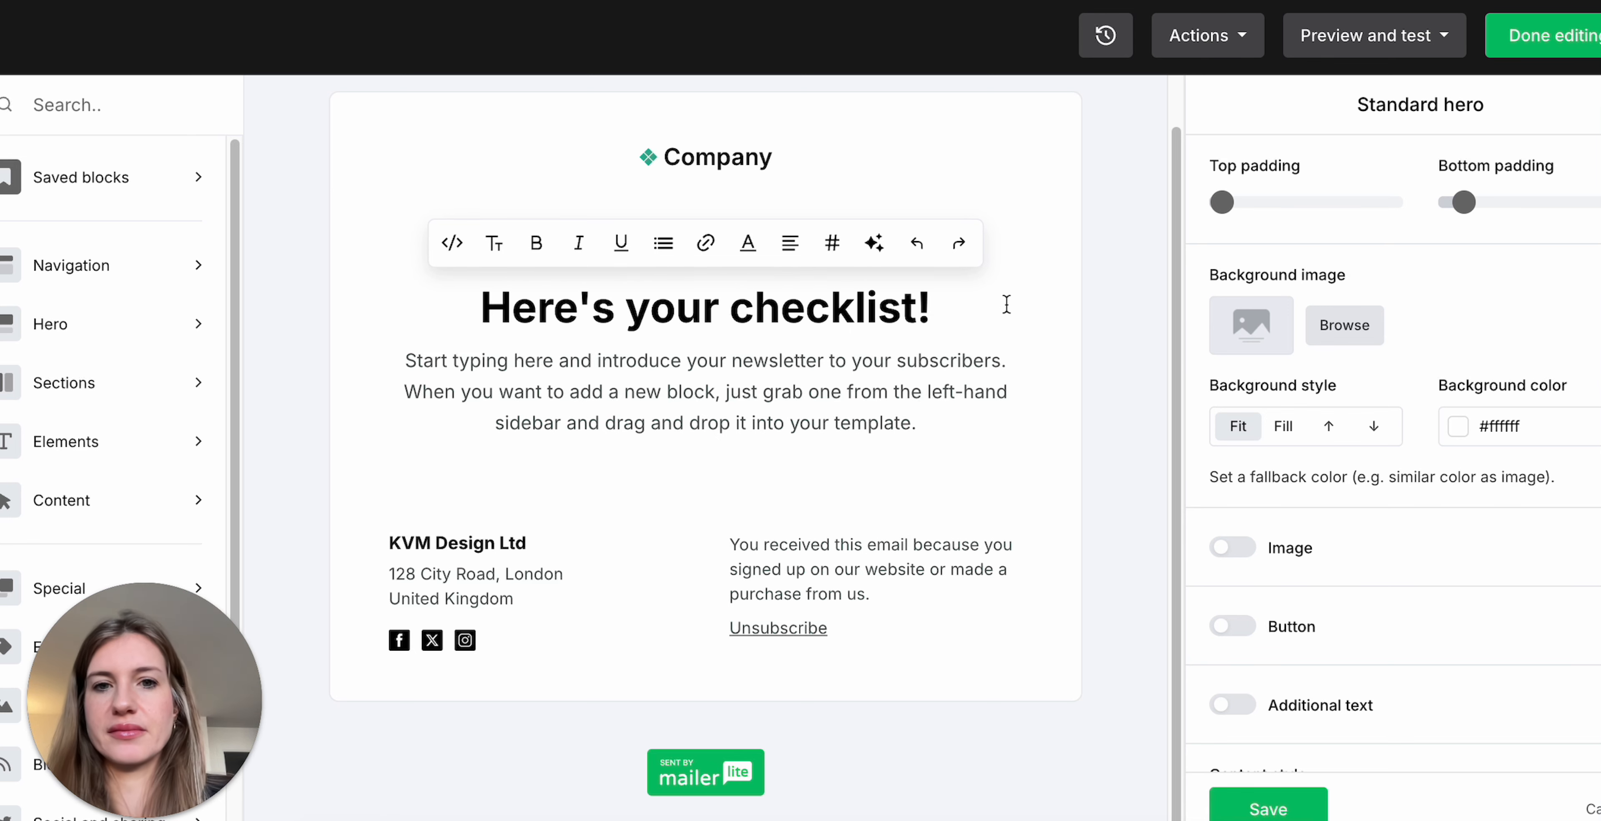
drag(1007, 304, 522, 265)
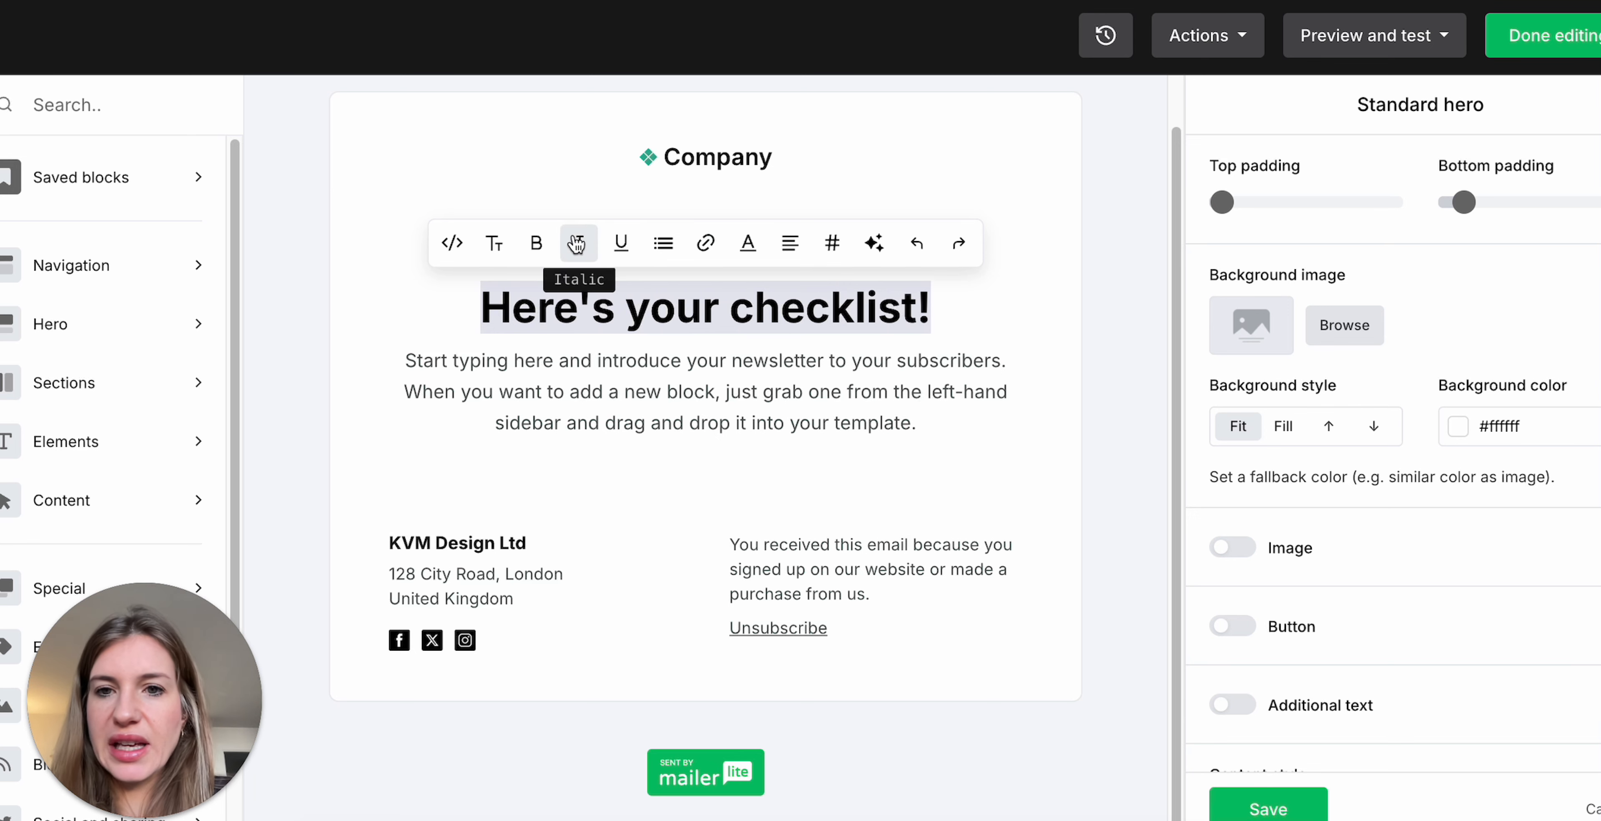
click(494, 243)
click(527, 398)
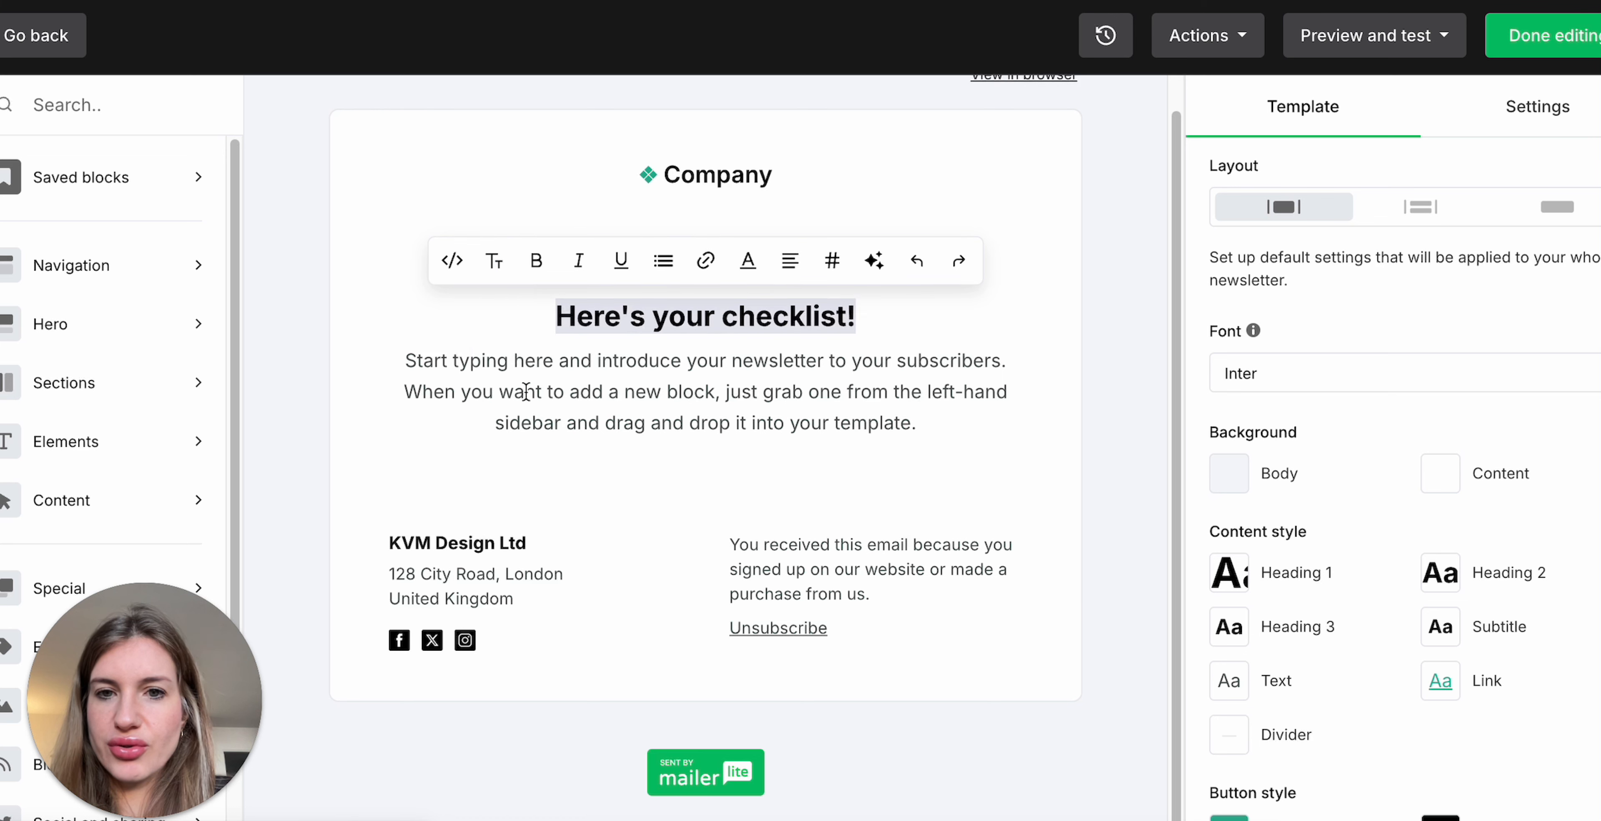
Replace the hero's placeholder paragraph with "So glad you're interesting in the outsourcing checklist." and a second line "Here's the link."
click(753, 377)
drag(404, 359, 917, 426)
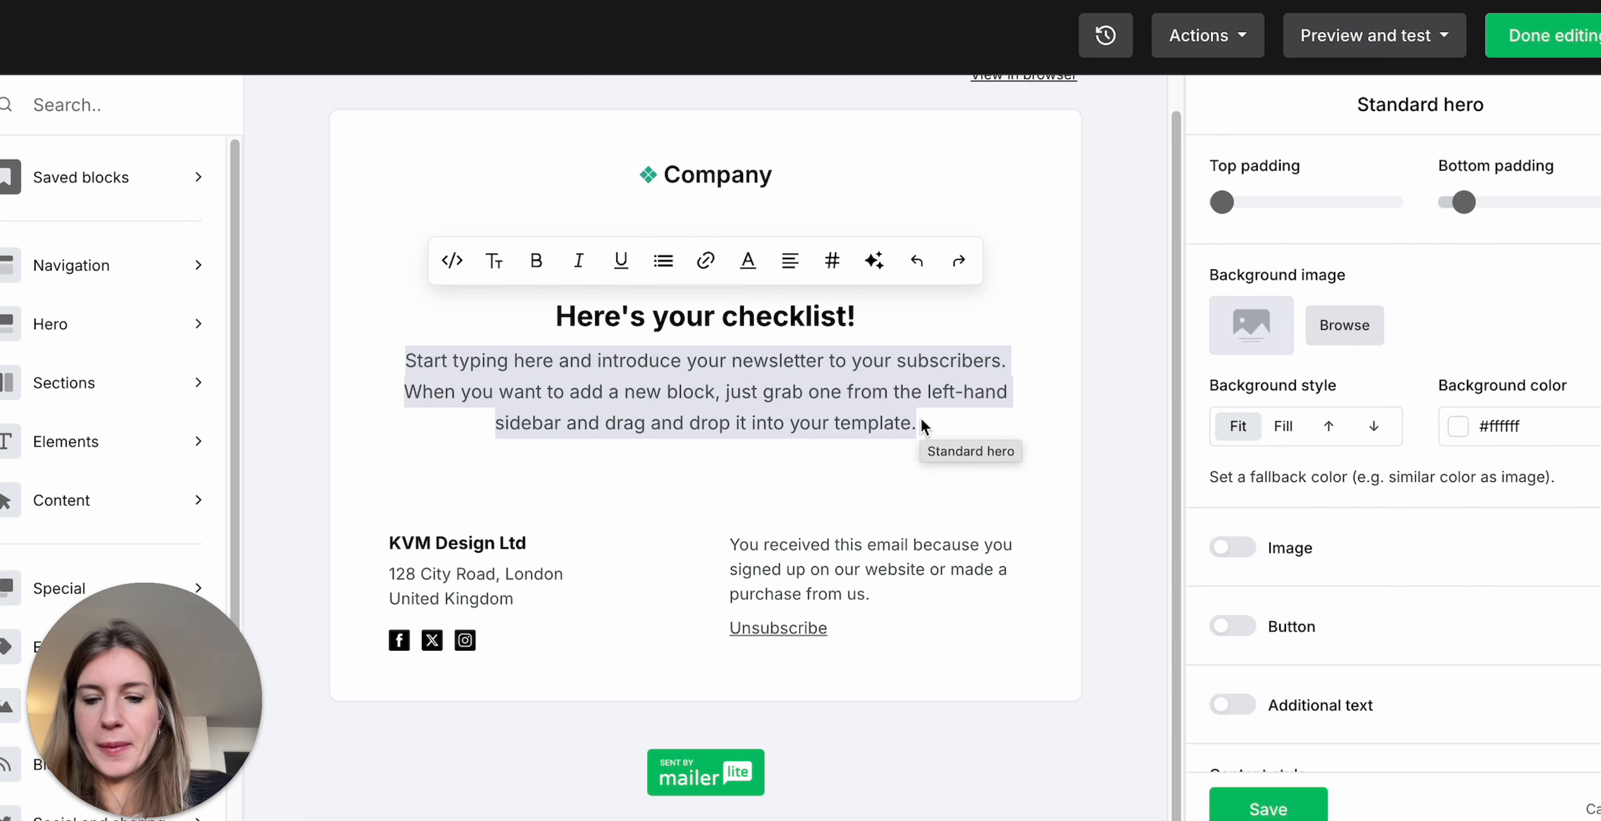
text(Sog)
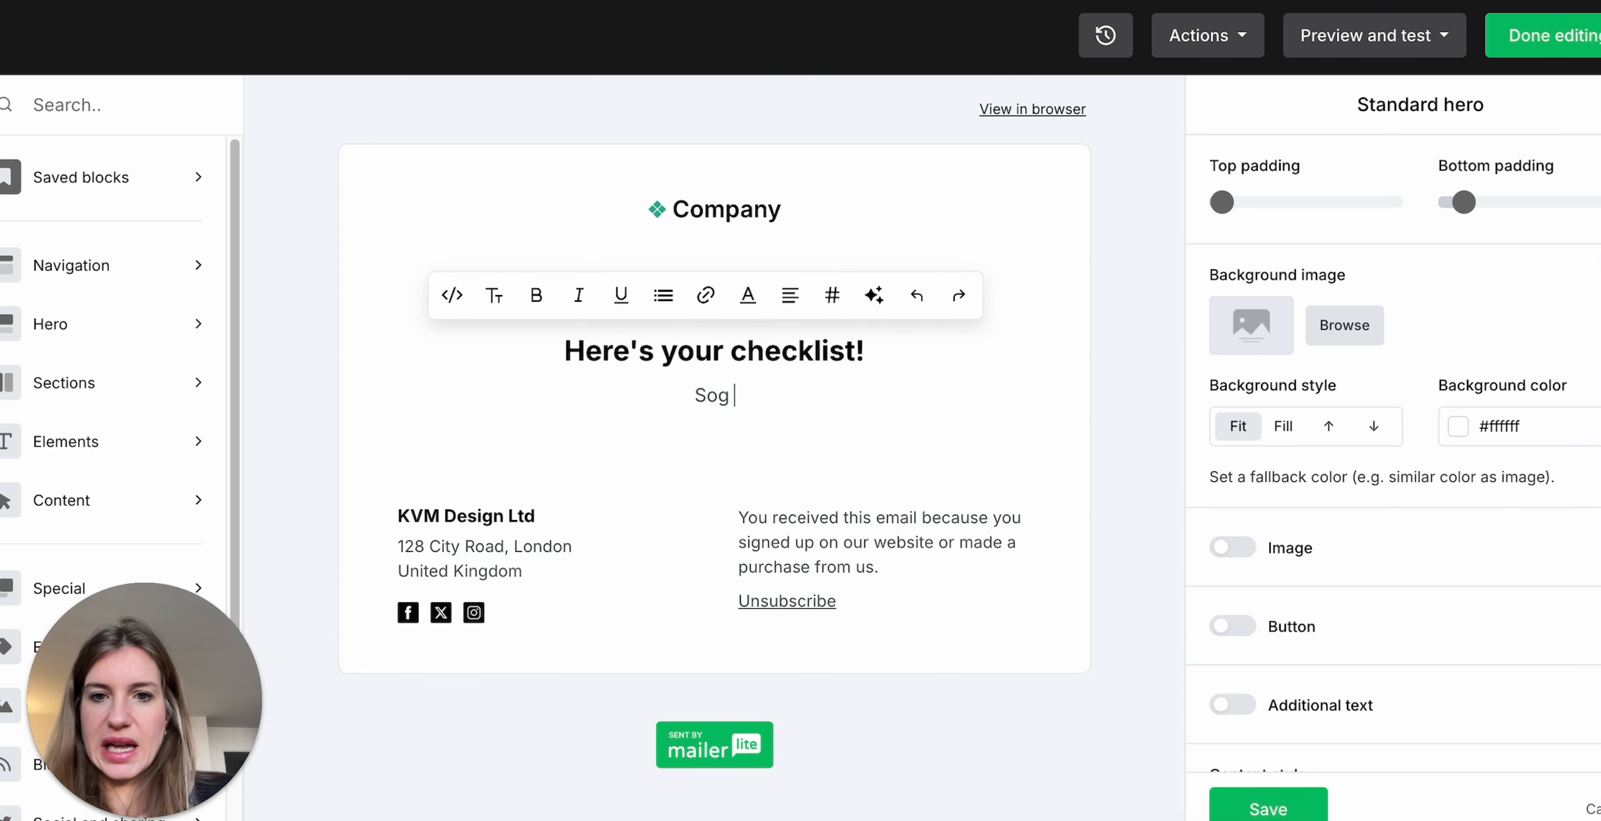
key(BackSpace)
text(glad you're )
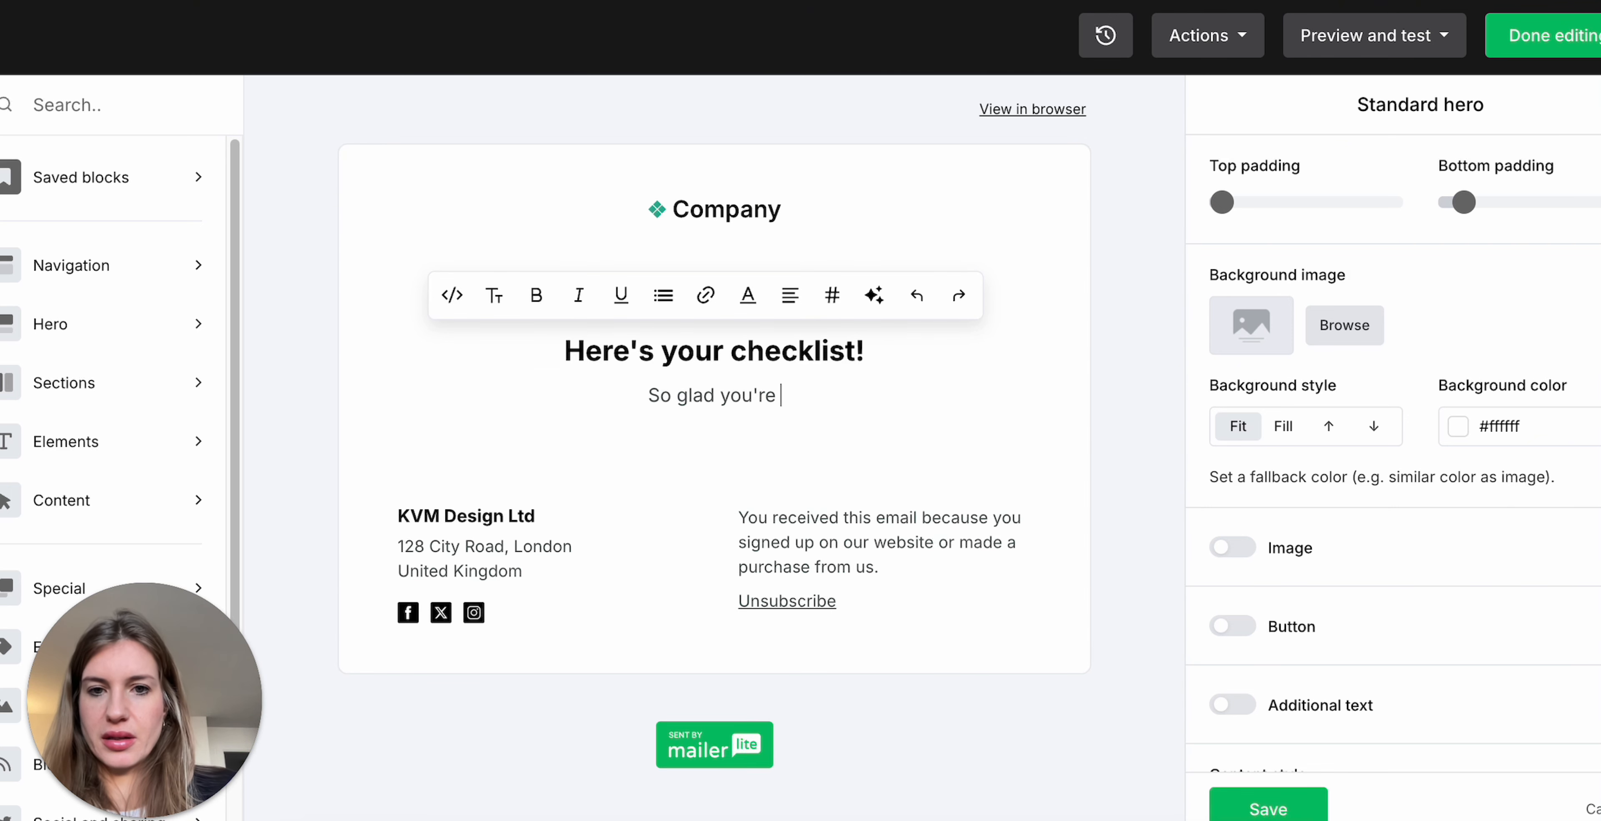
text(interesting in )
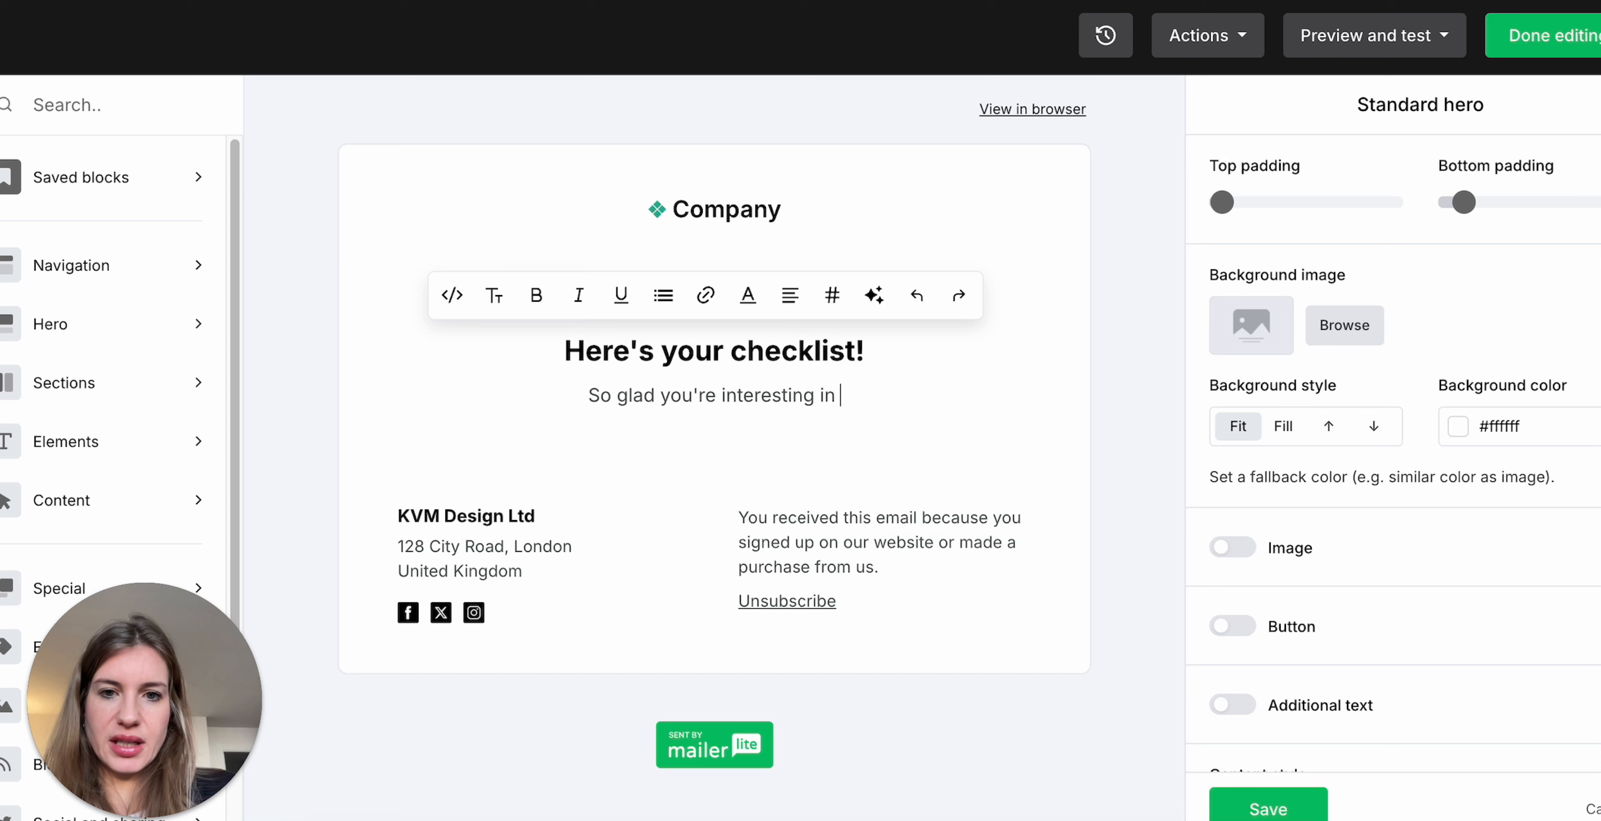
text(the outsourcing checklist.)
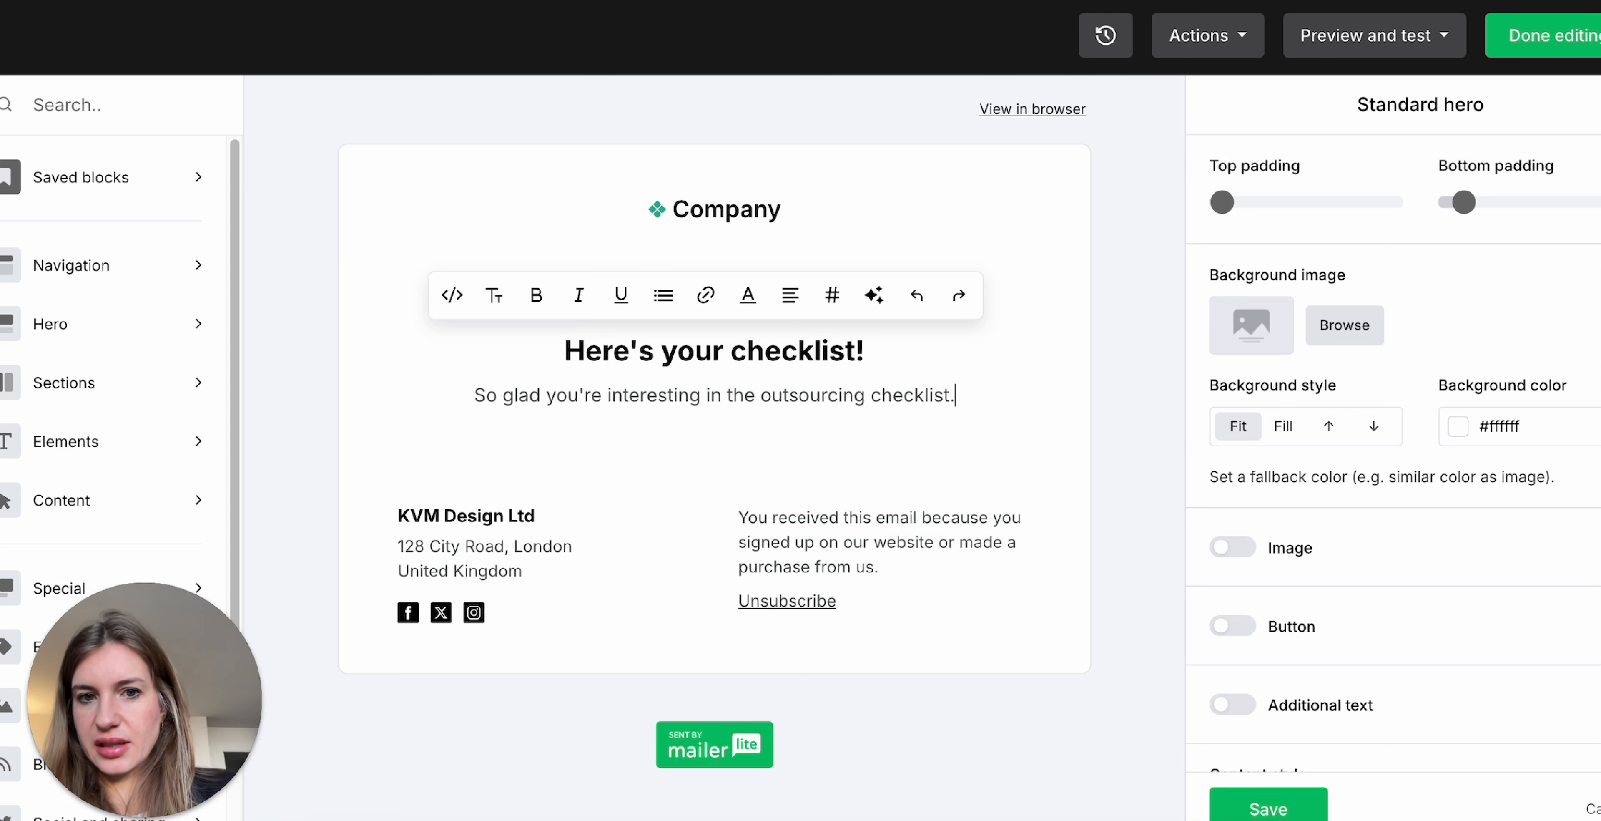
key(Return)
text(He)
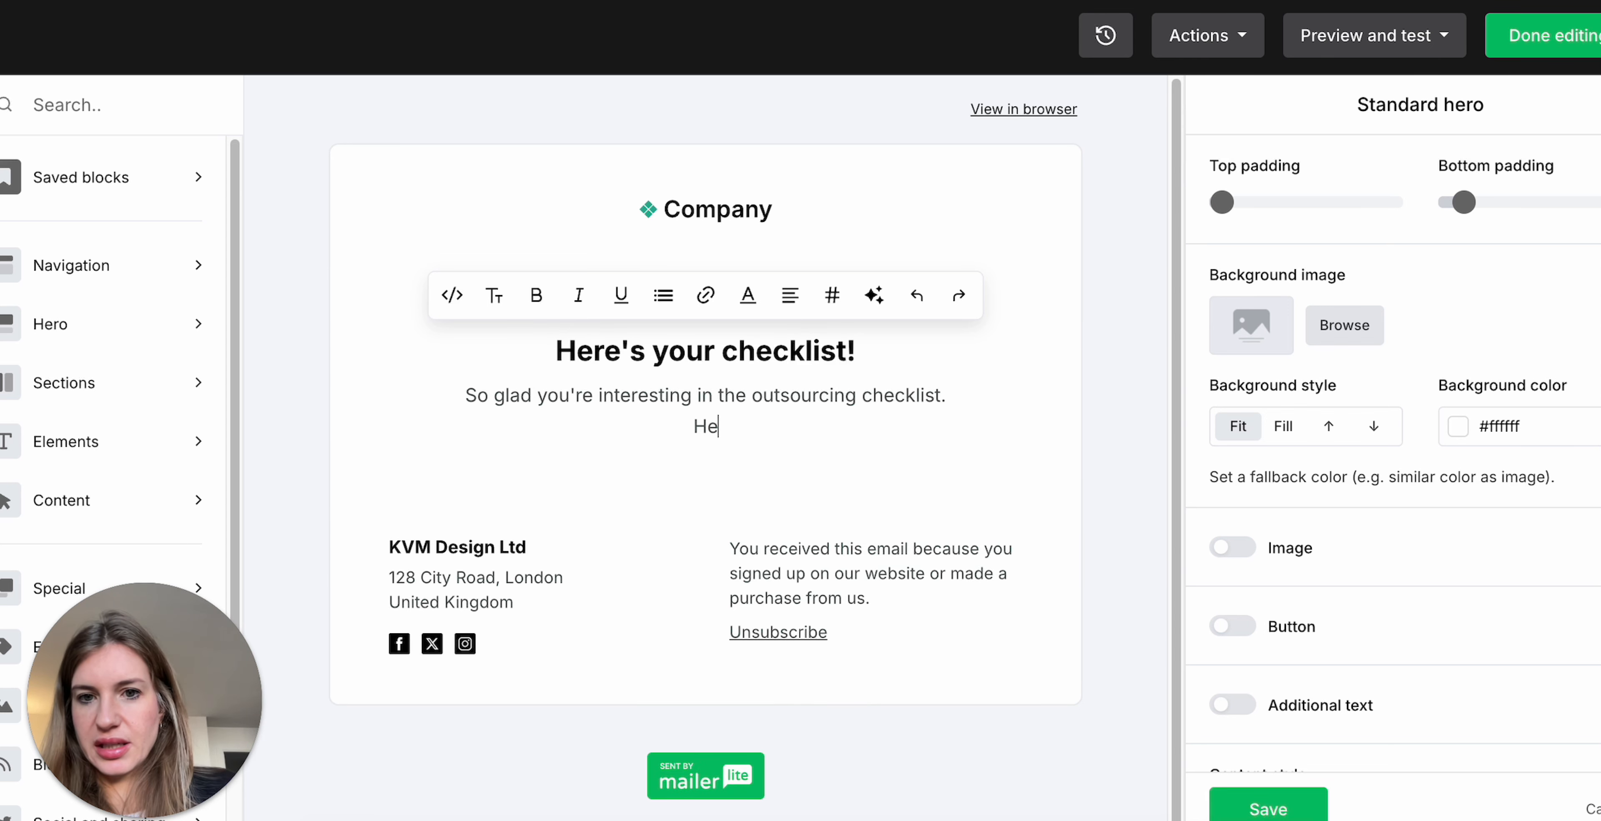
text(re's the link)
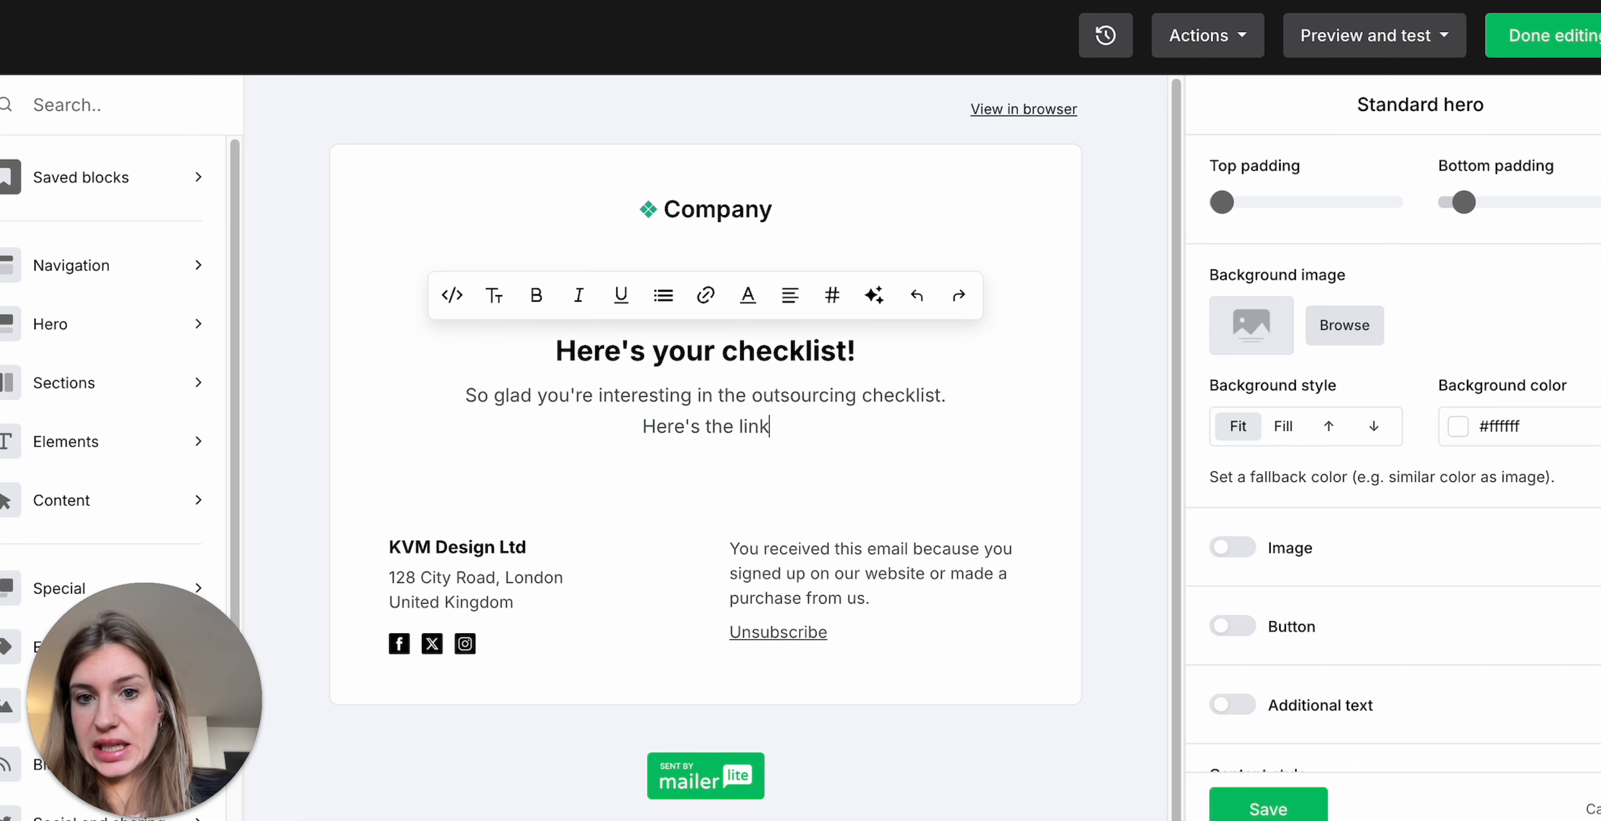
text(.)
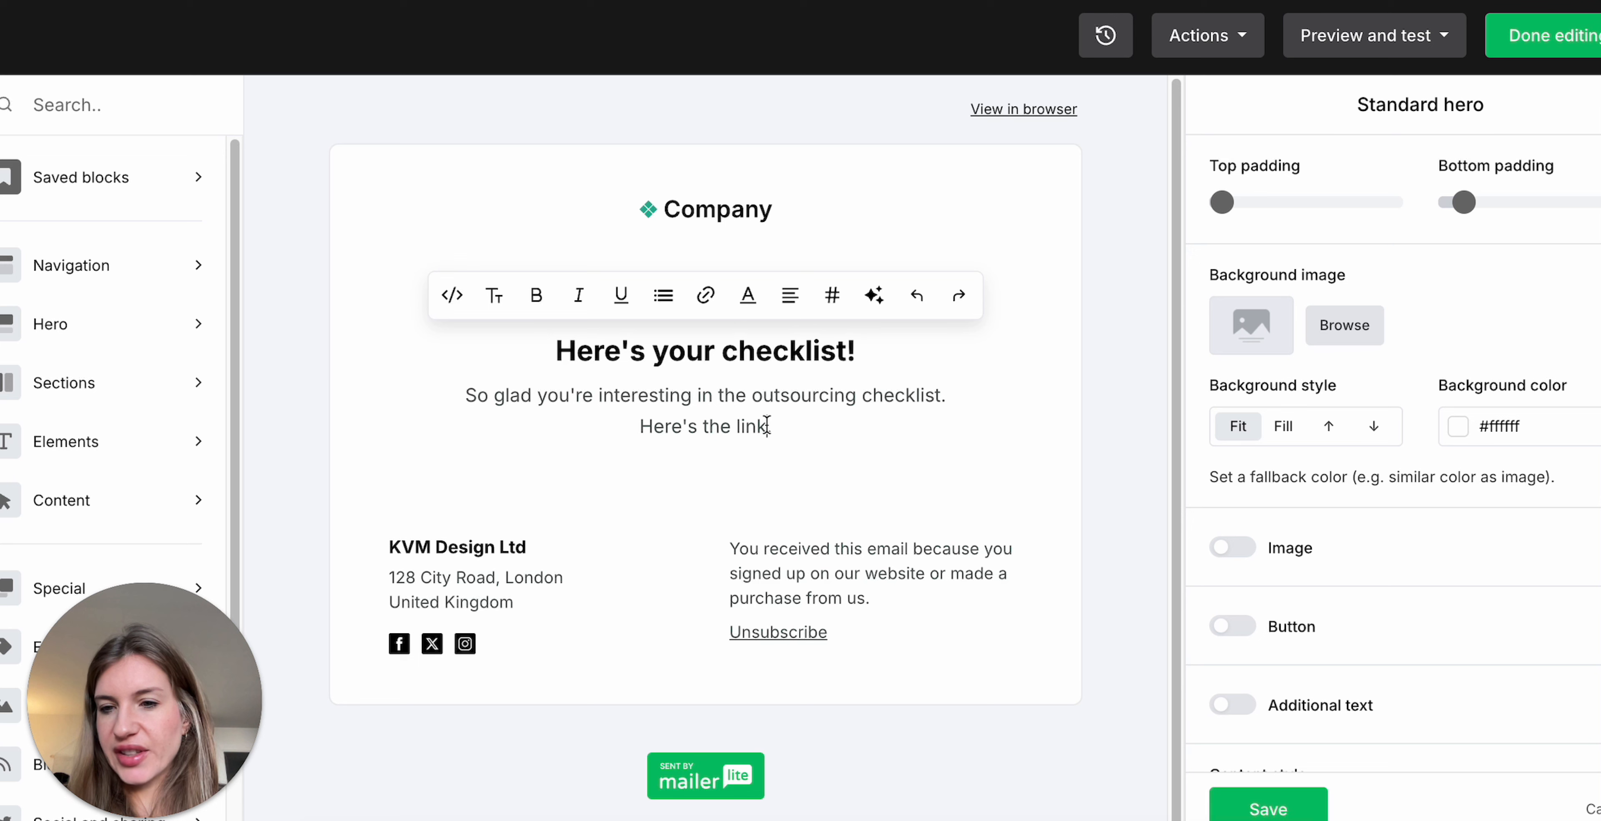
drag(766, 426, 741, 425)
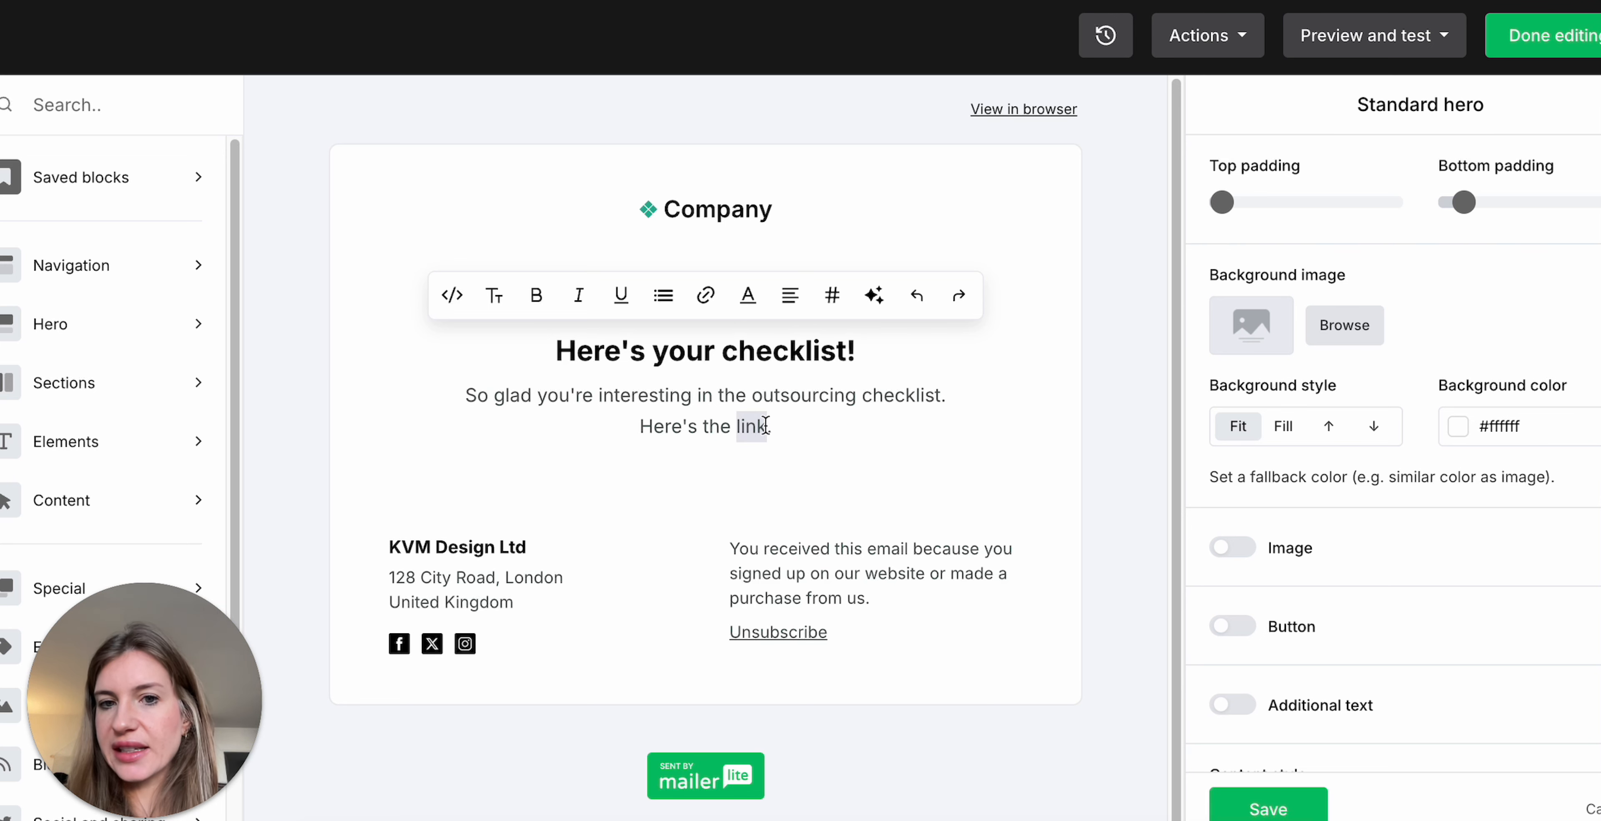
drag(633, 426, 767, 425)
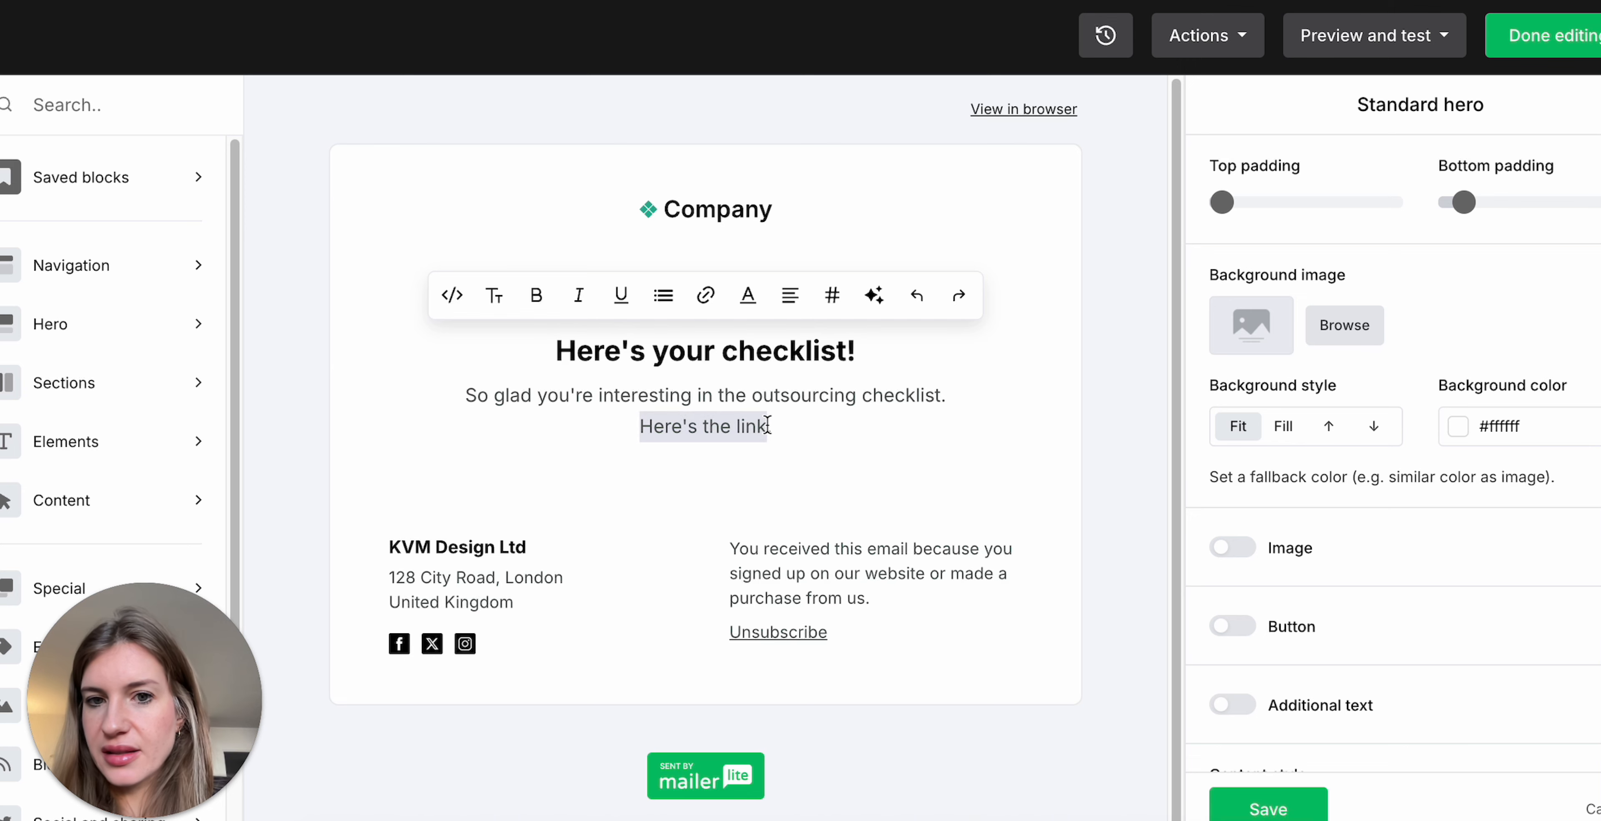
click(706, 297)
click(705, 337)
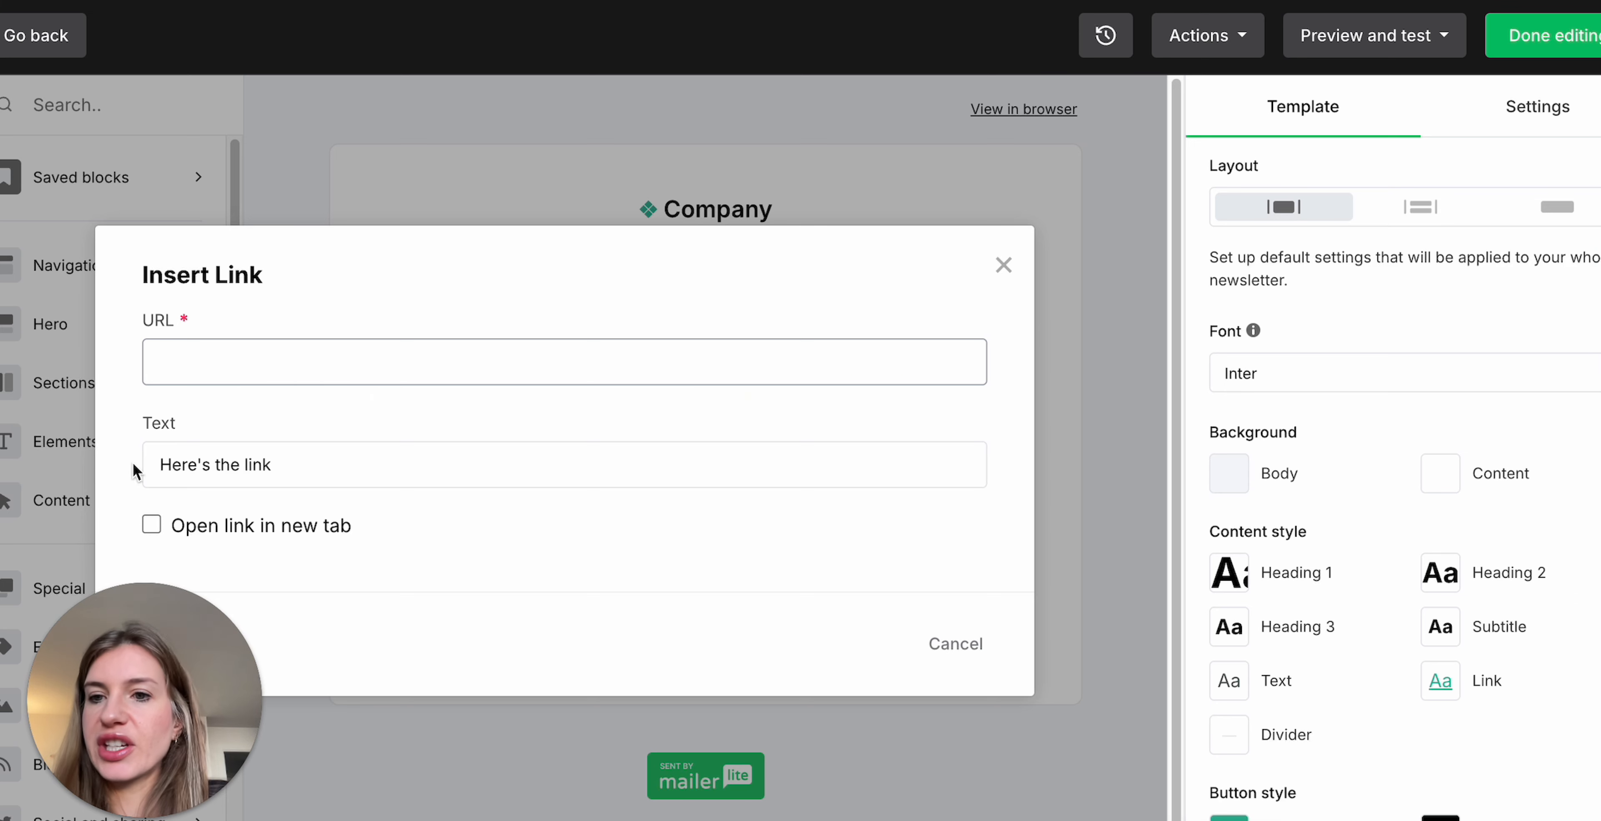
click(1003, 266)
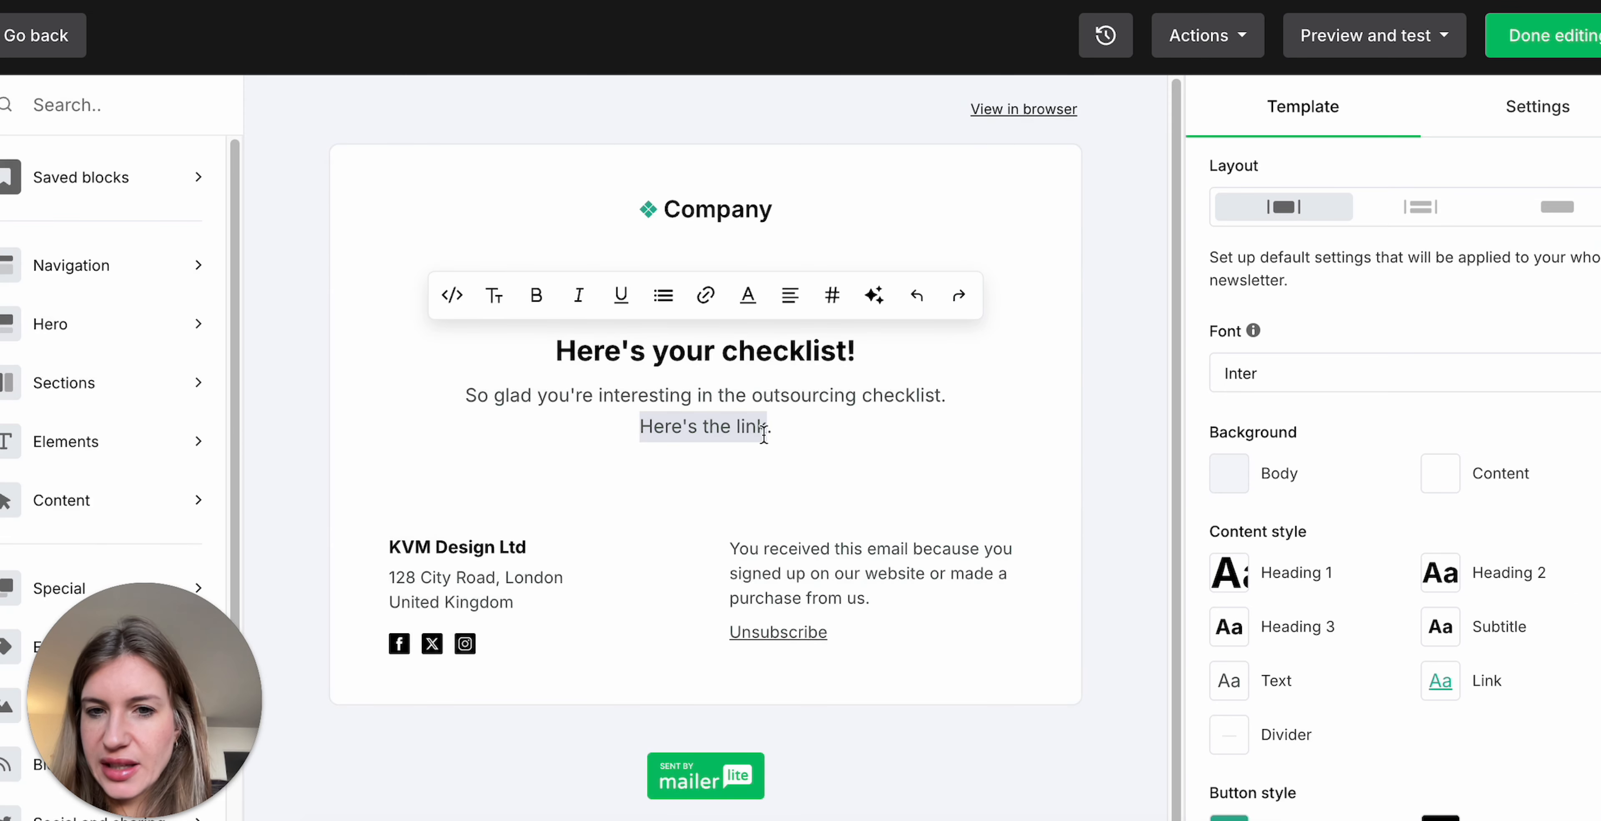
Replace the full stop after "Here's the link" with a colon
click(781, 427)
key(BackSpace)
text(:)
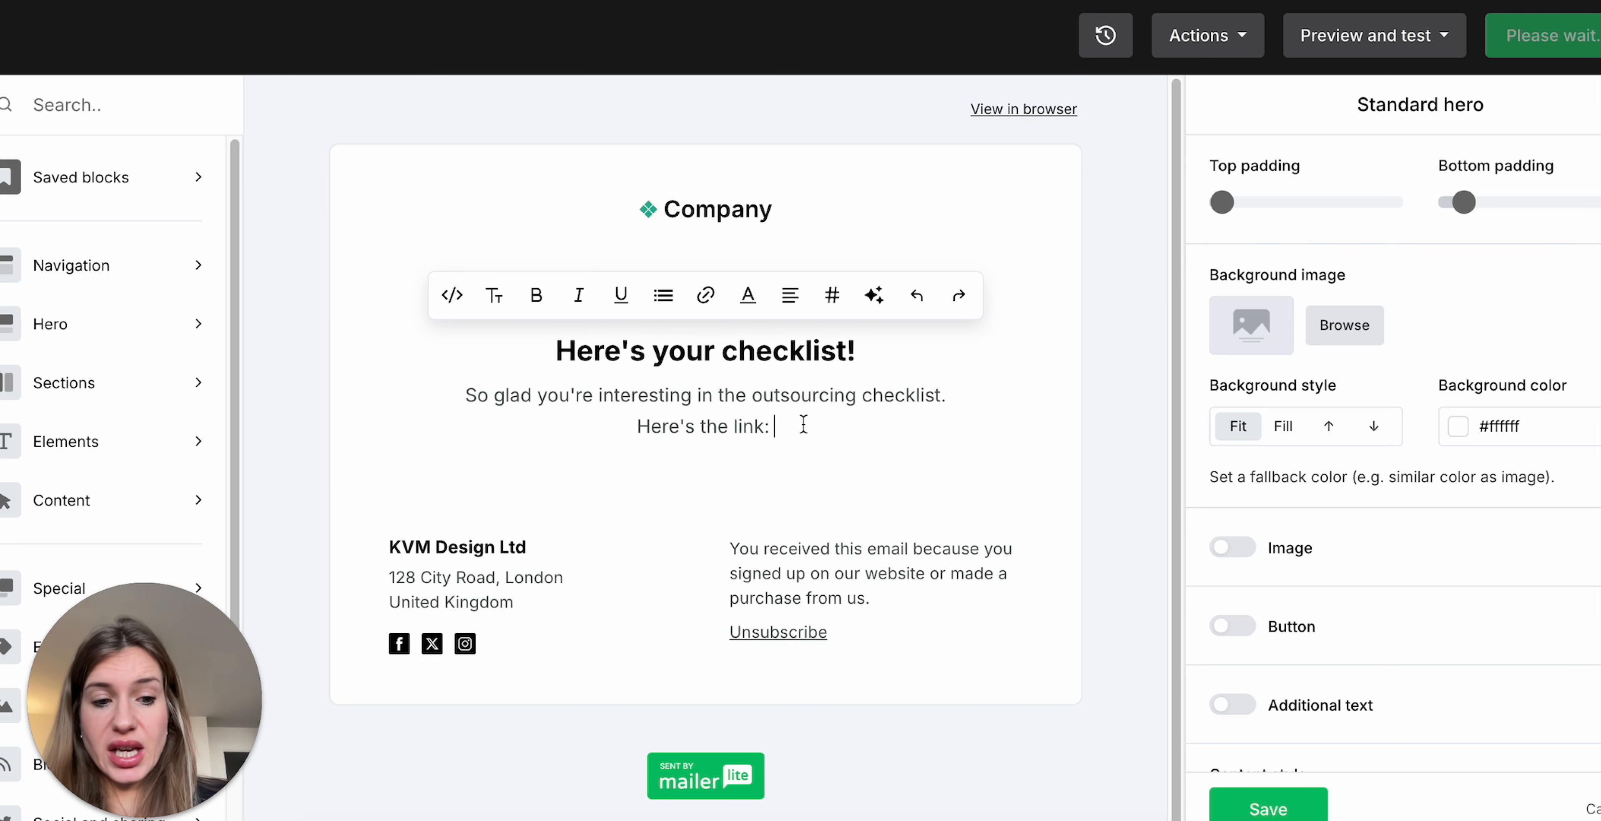
Replace the colon after "Here's the link" in the hero text with a full stop
key(BackSpace)
key(BackSpace)
text(.)
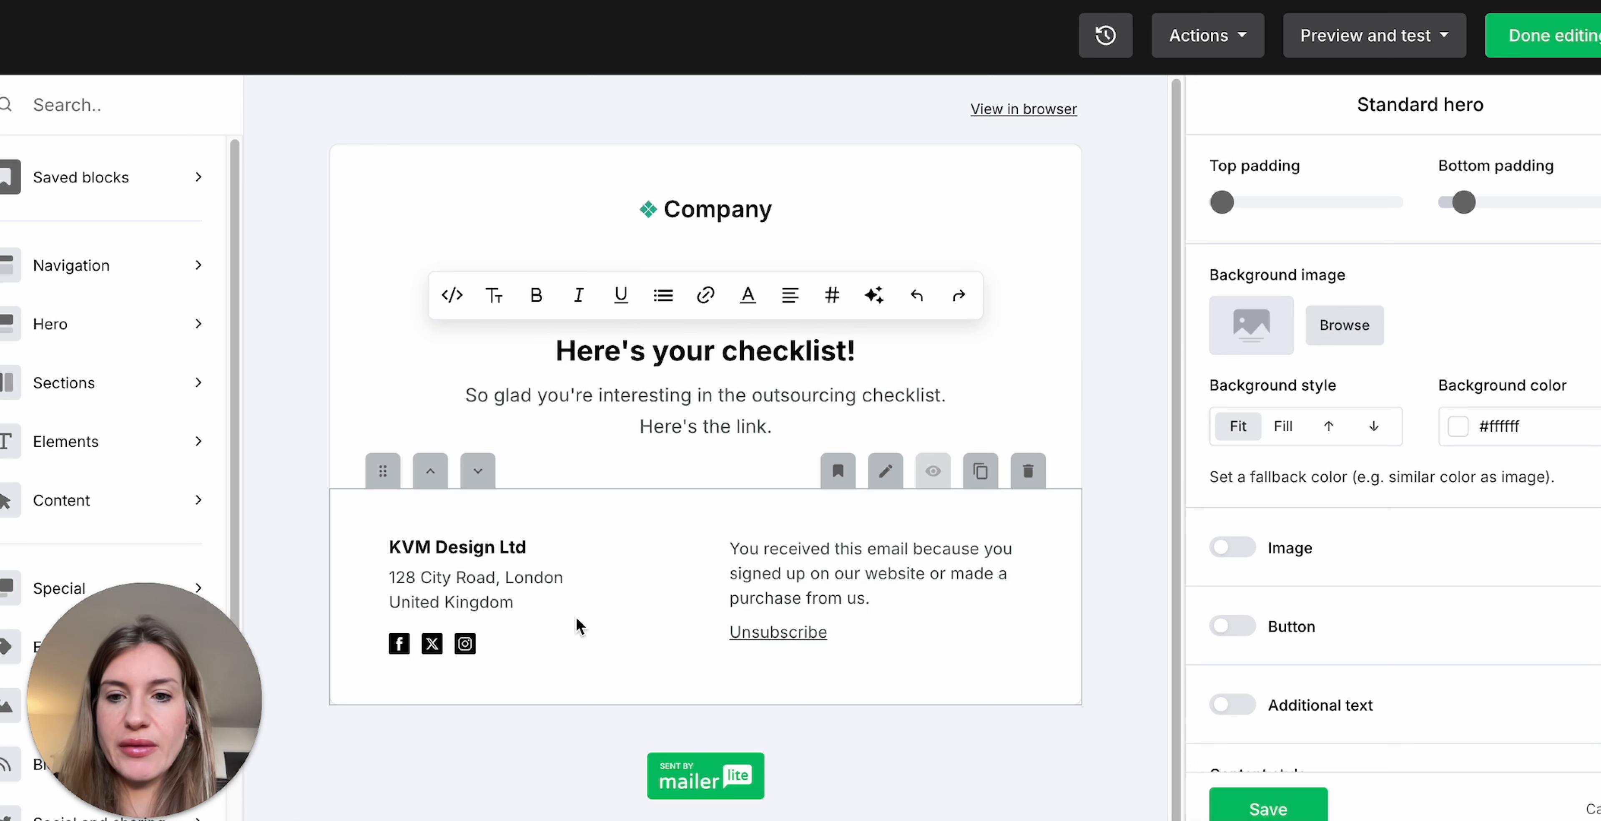
Remove the X, Facebook and Instagram social links from the email's footer block
click(518, 607)
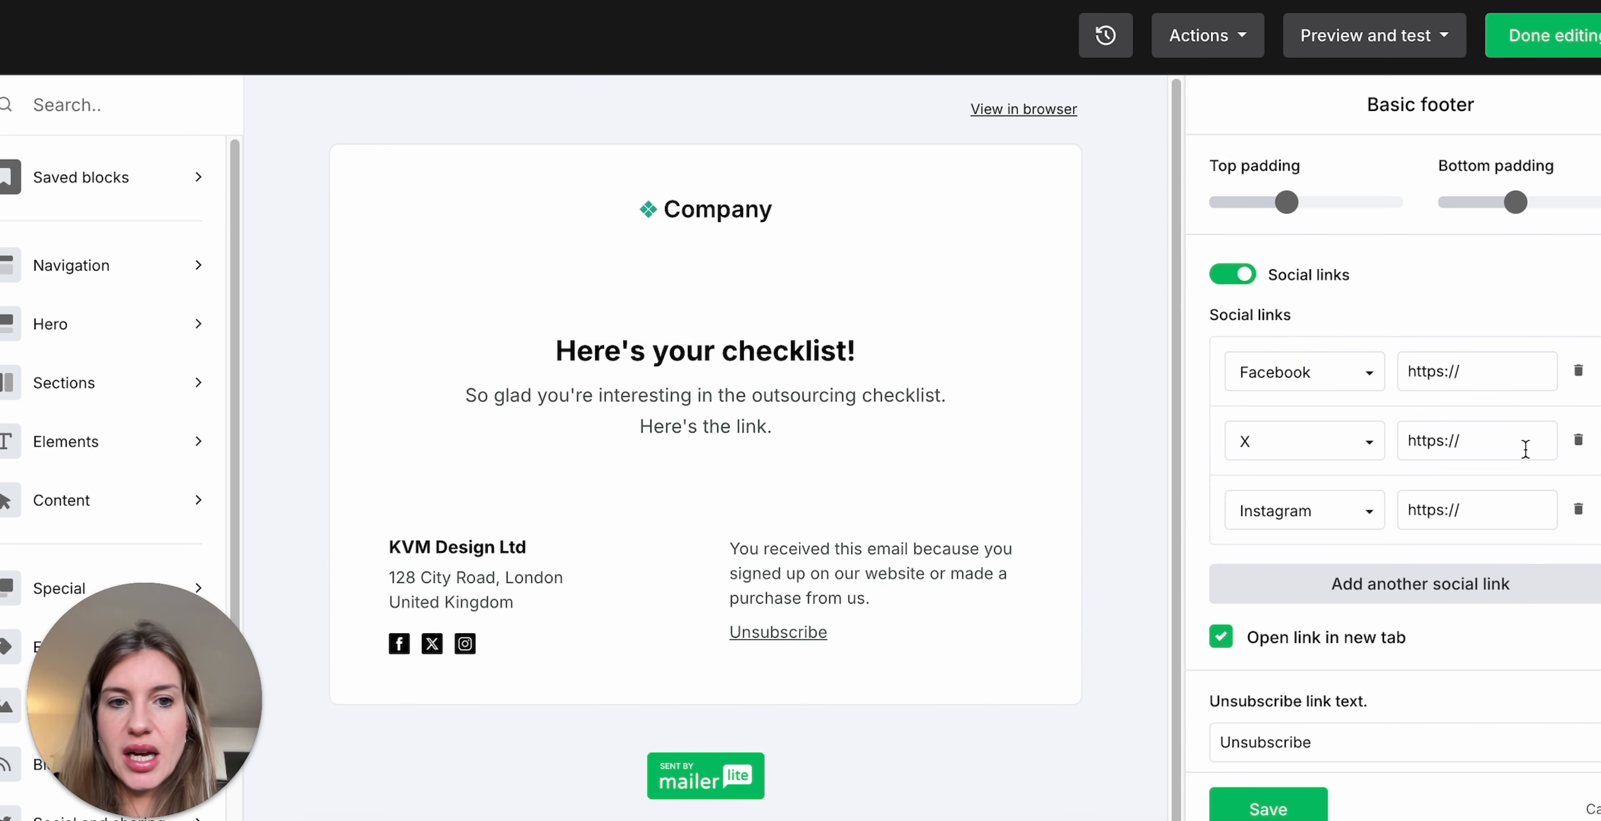
click(1578, 441)
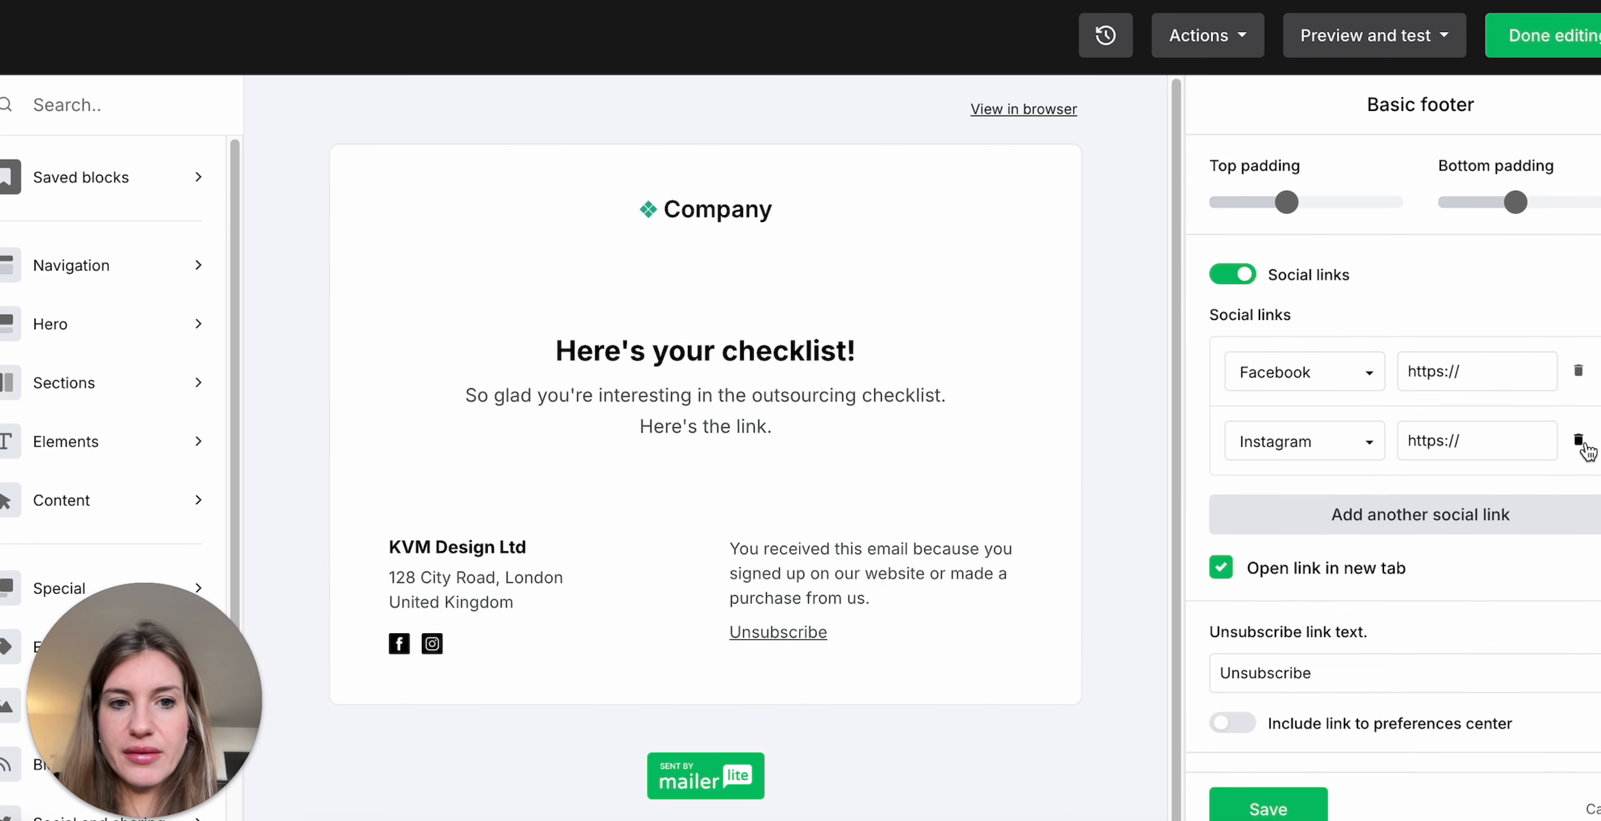
click(1578, 373)
click(1578, 373)
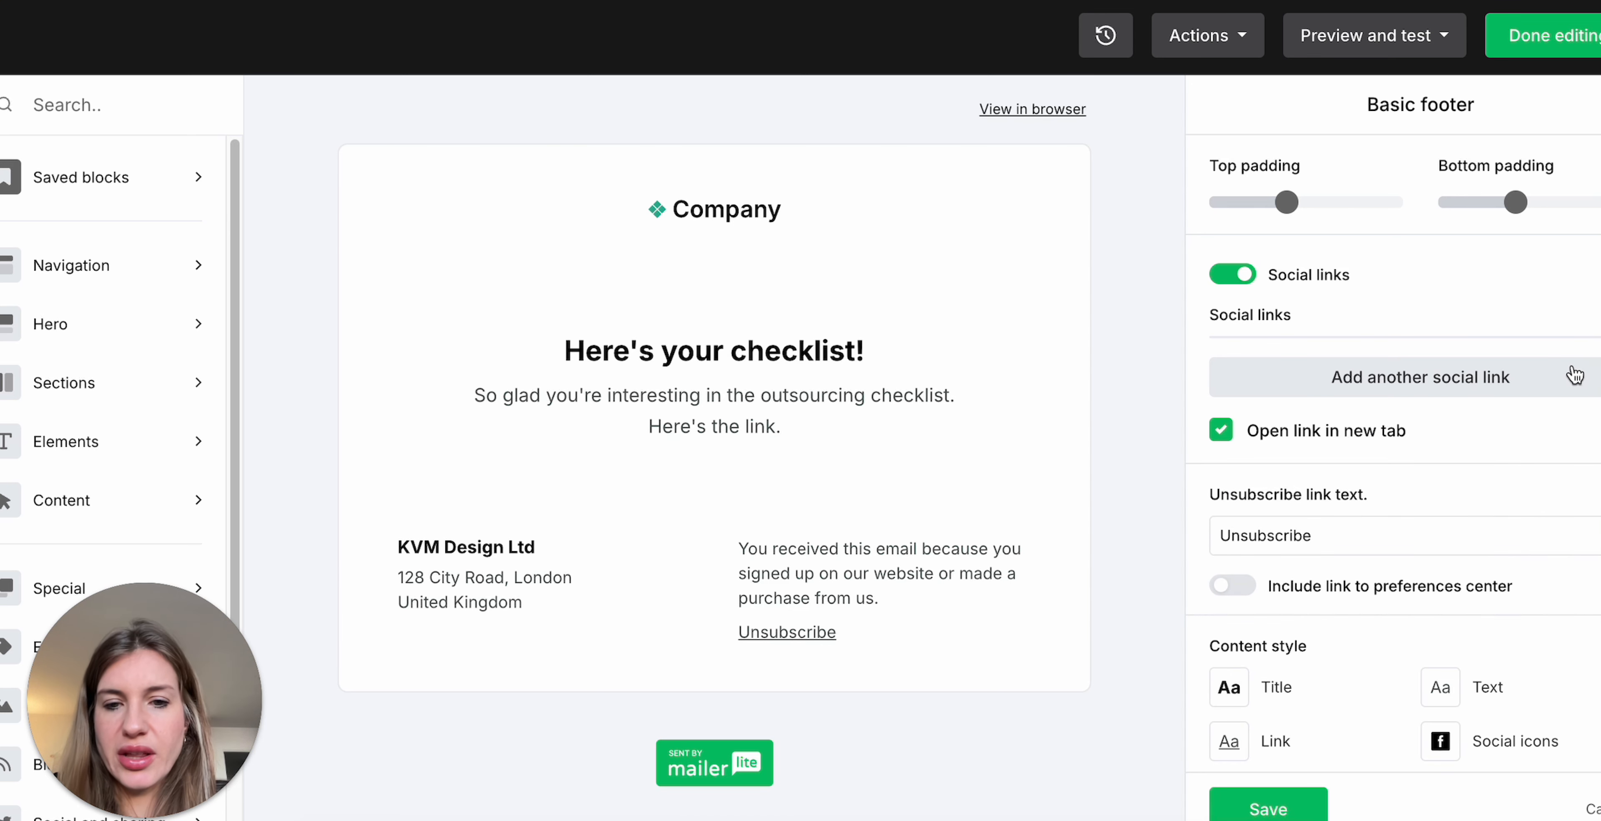
Add an empty line below "Here's the link." in the hero block and save the block
click(721, 457)
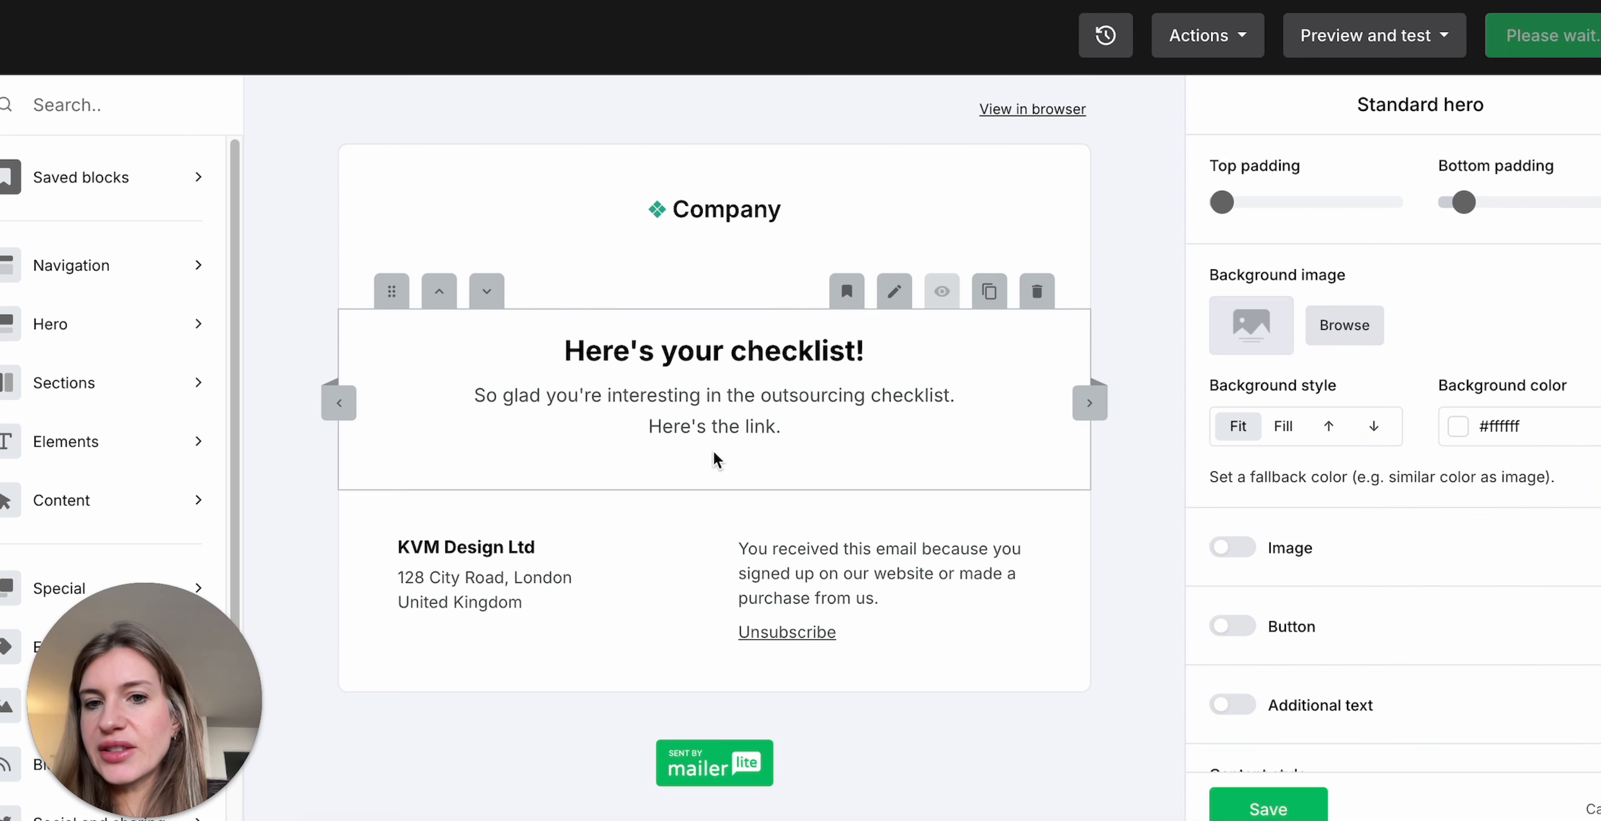
click(802, 430)
key(Return)
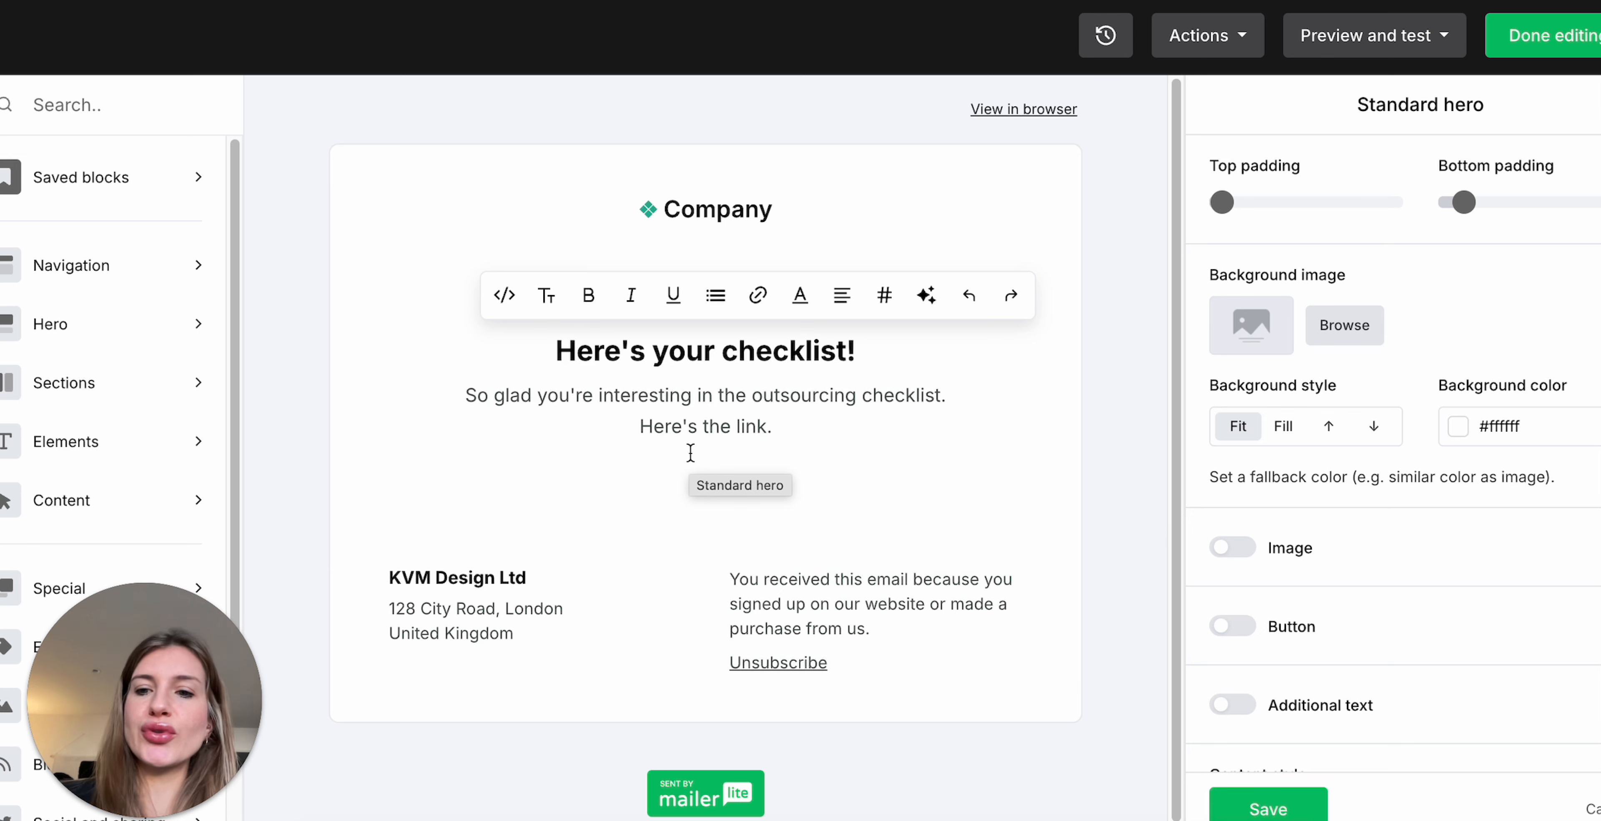
scroll(1398, 560, down, 6)
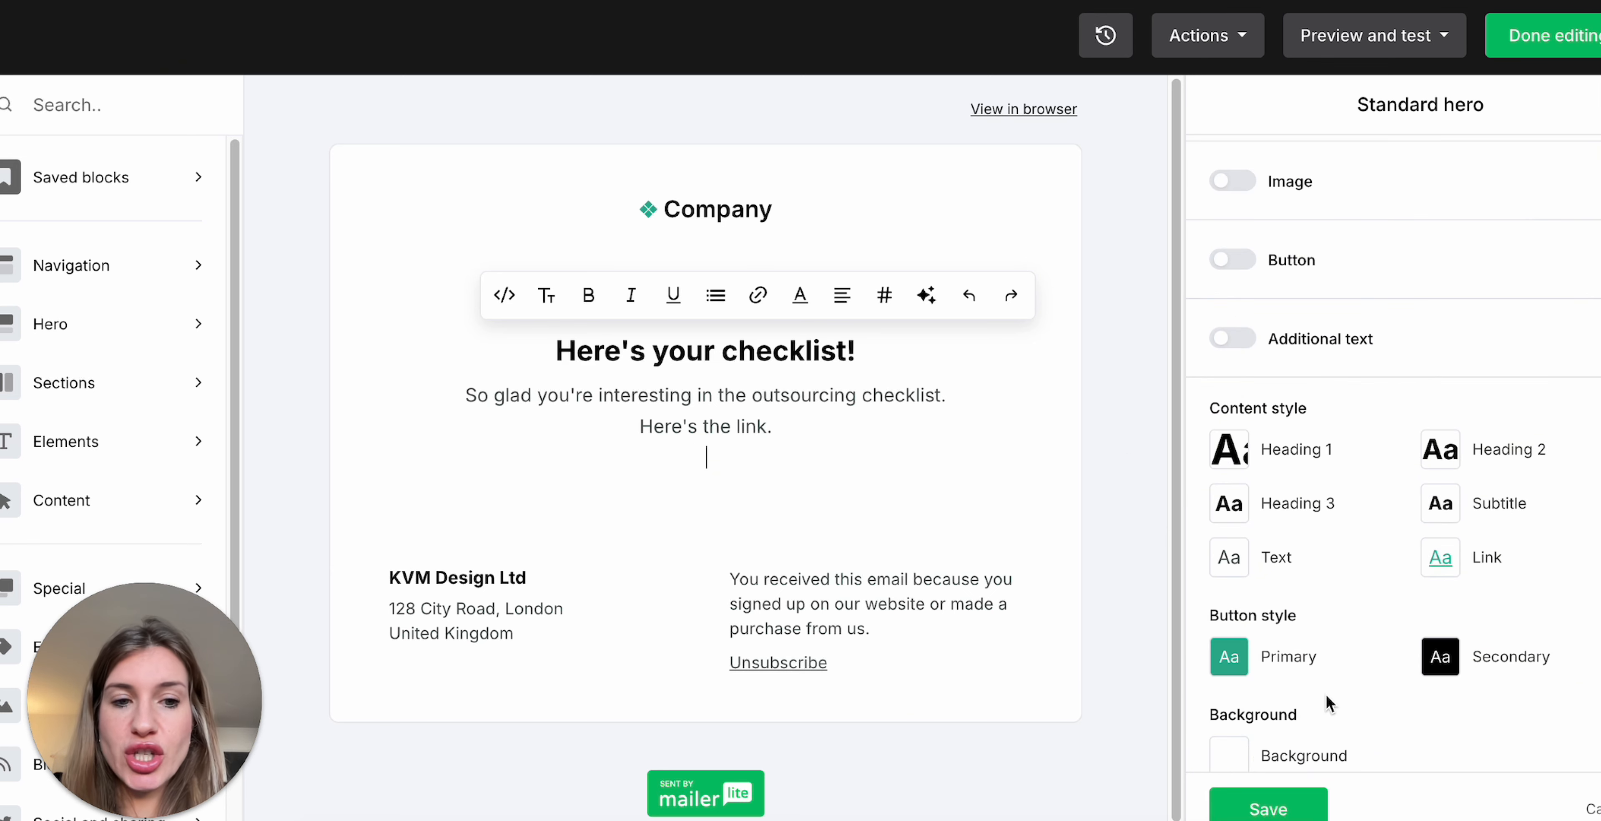
click(1266, 808)
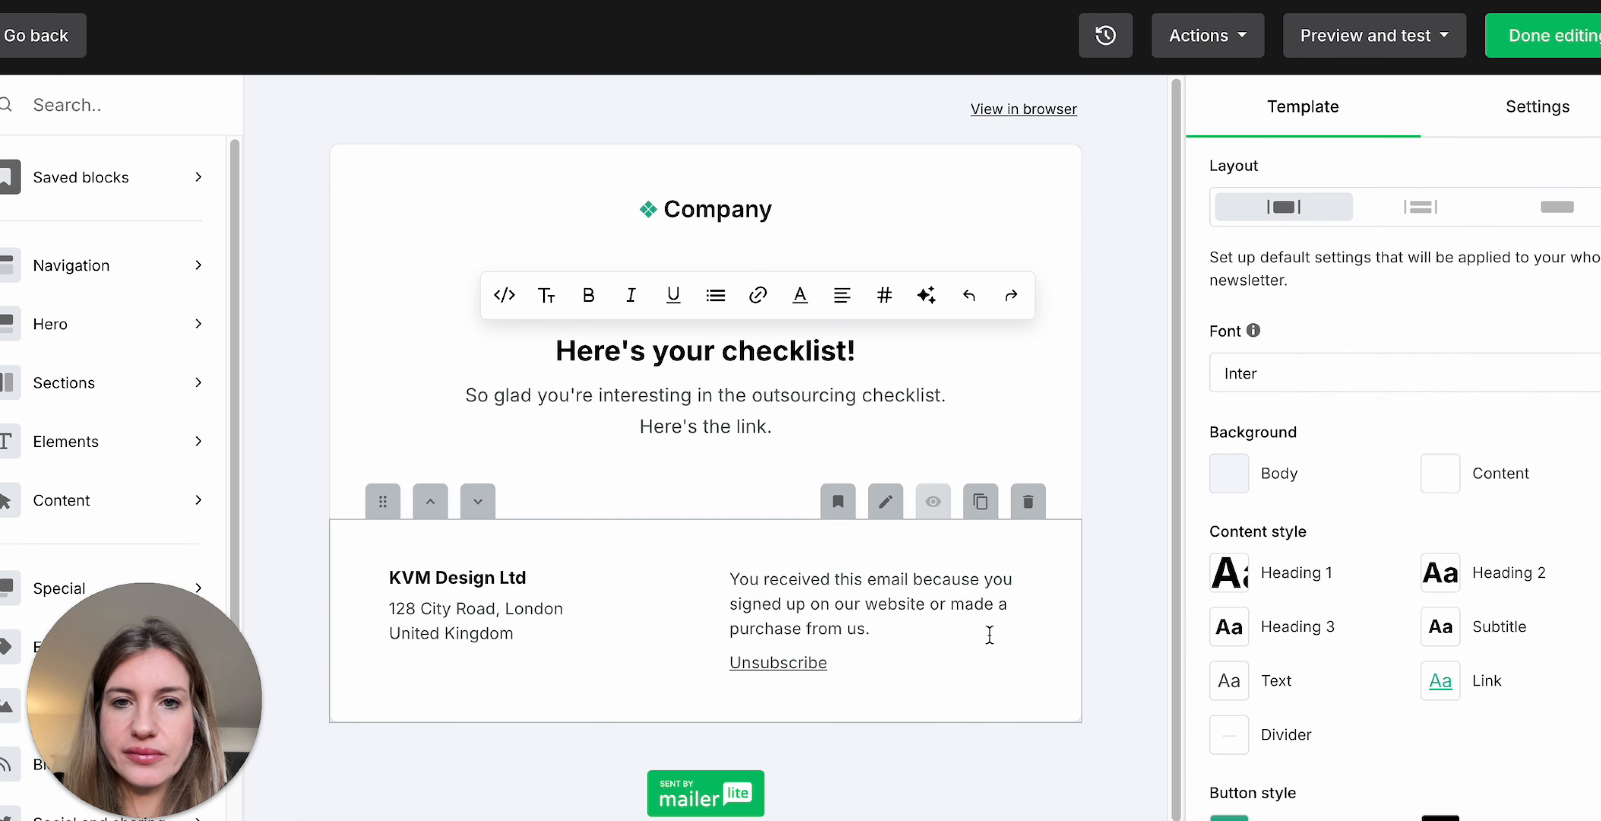
Preview the email in desktop and mobile view, and close the preview
click(1364, 36)
click(1330, 82)
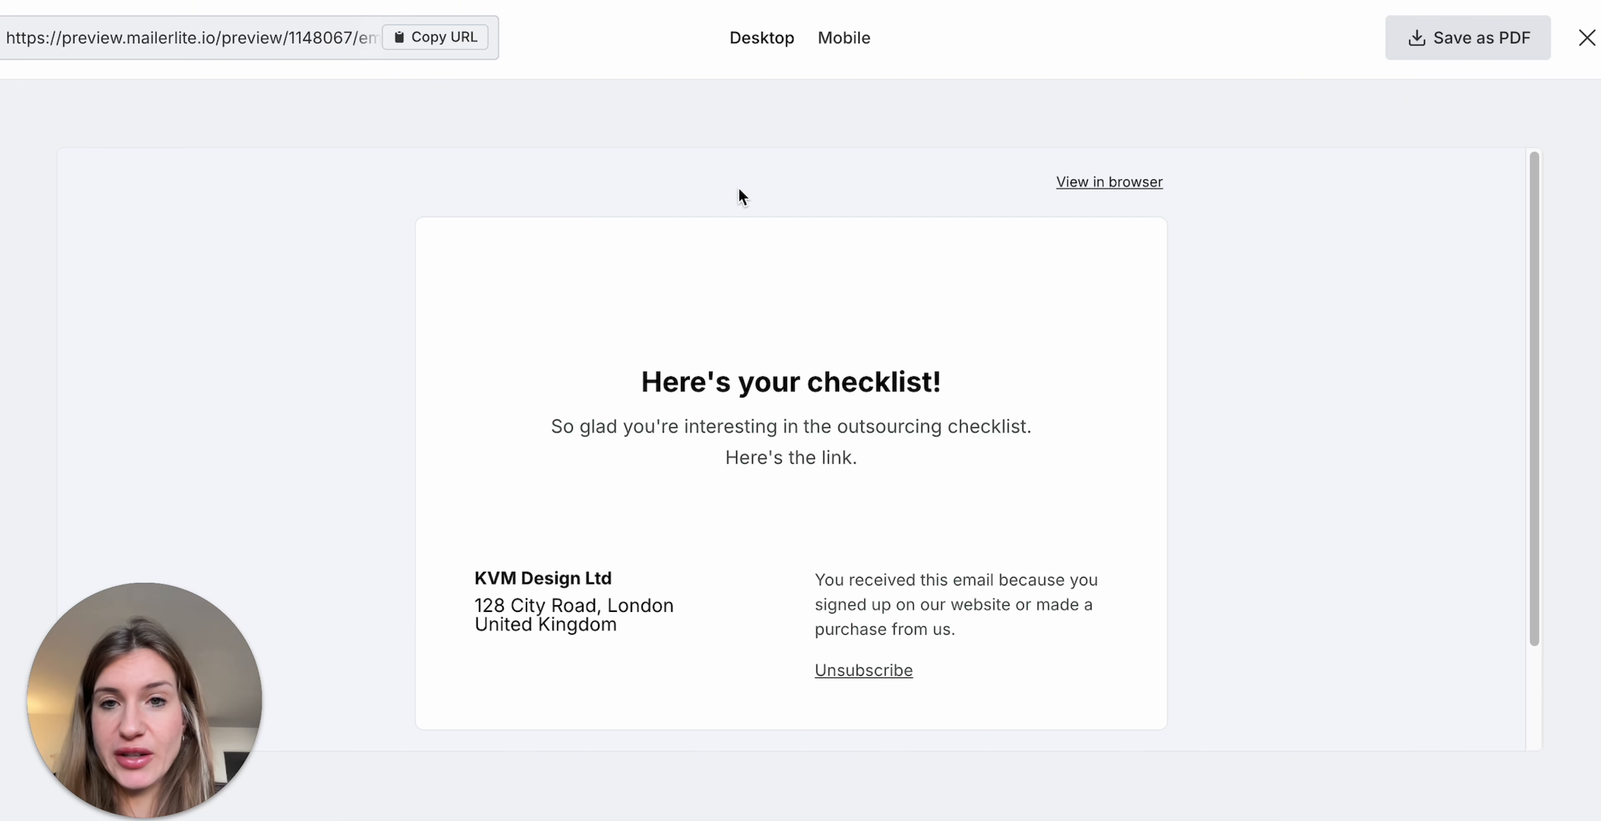
click(851, 37)
scroll(859, 336, down, 2)
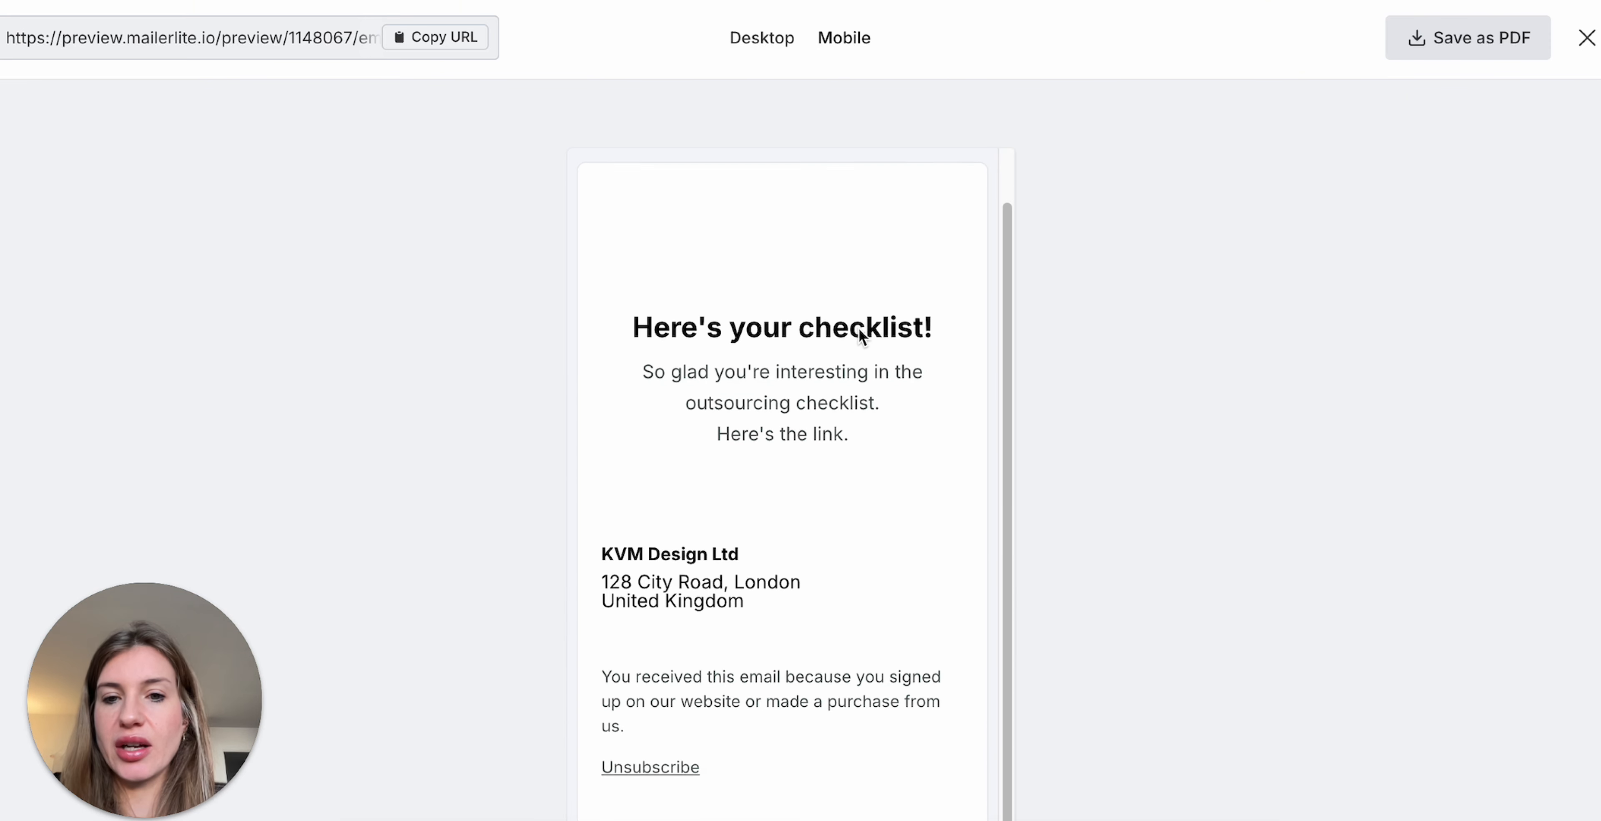
scroll(859, 329, up, 2)
click(1584, 37)
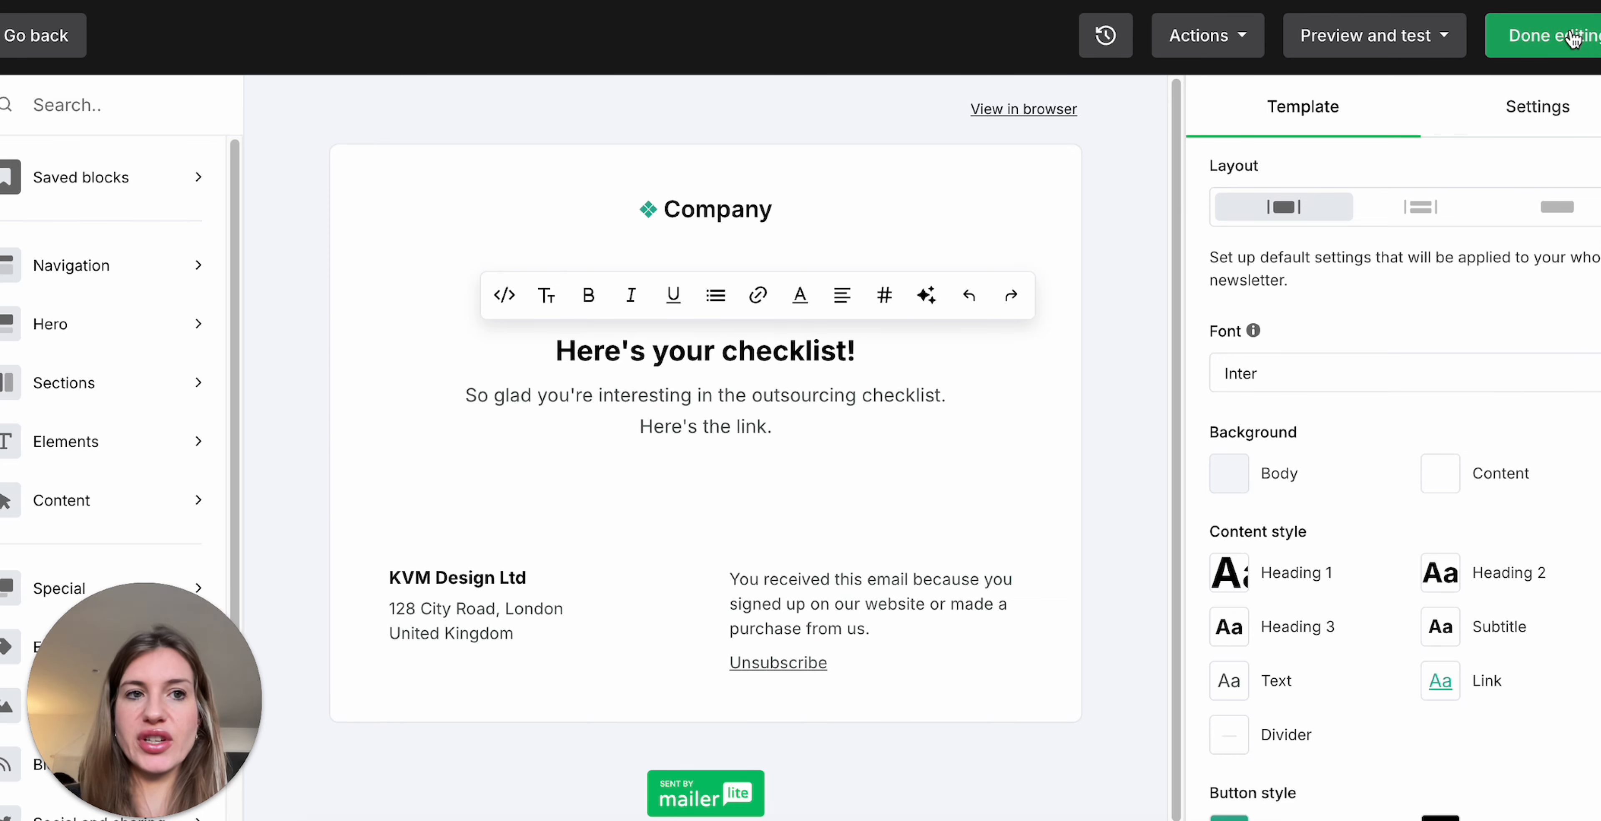
Finish editing the email and add an action step below it in the workflow
click(1573, 37)
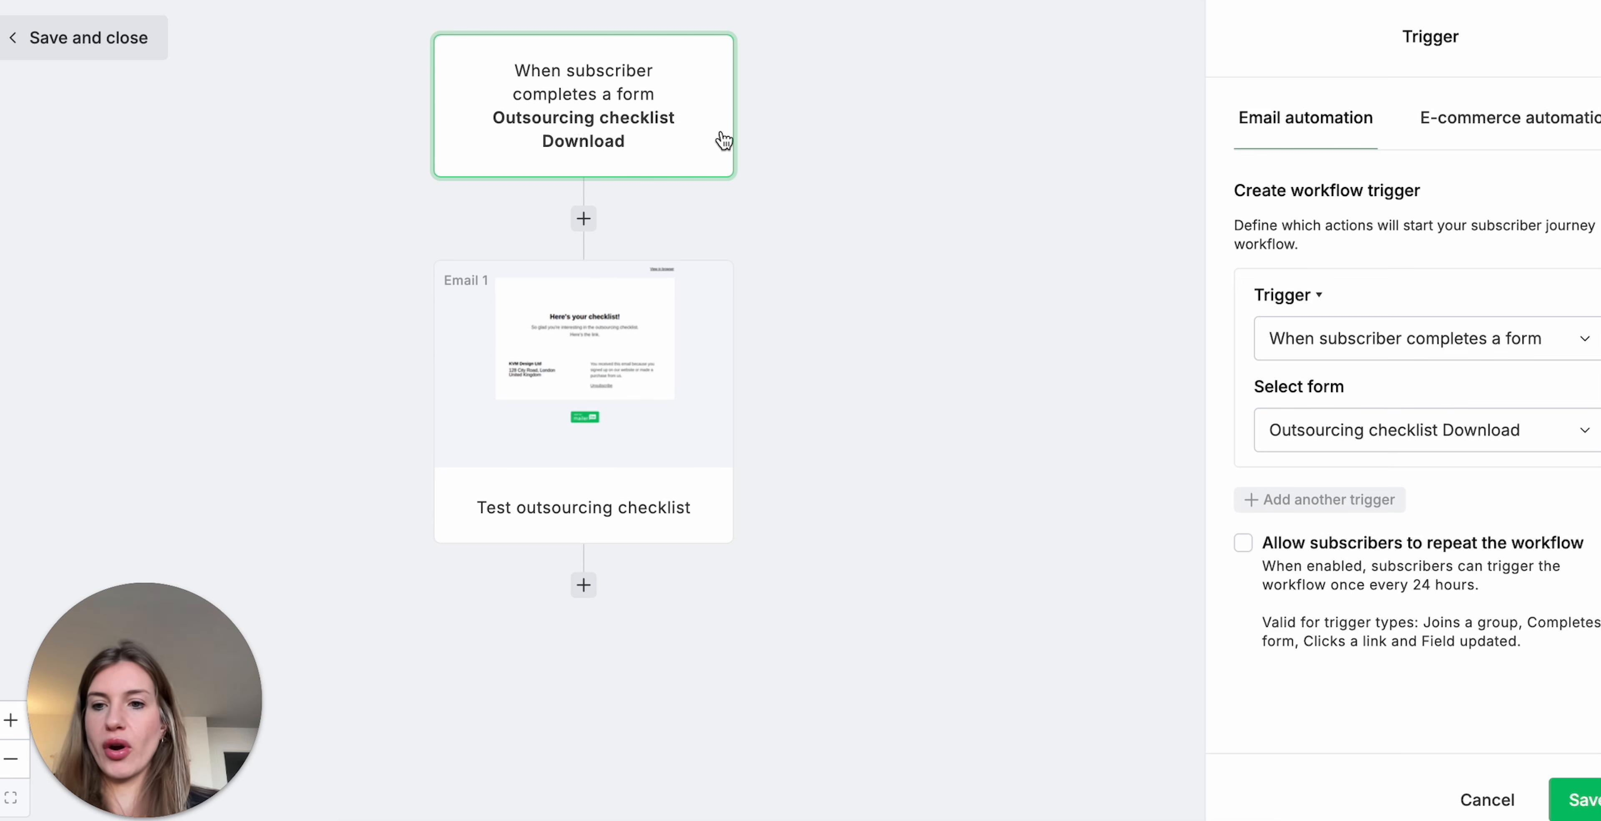
click(530, 347)
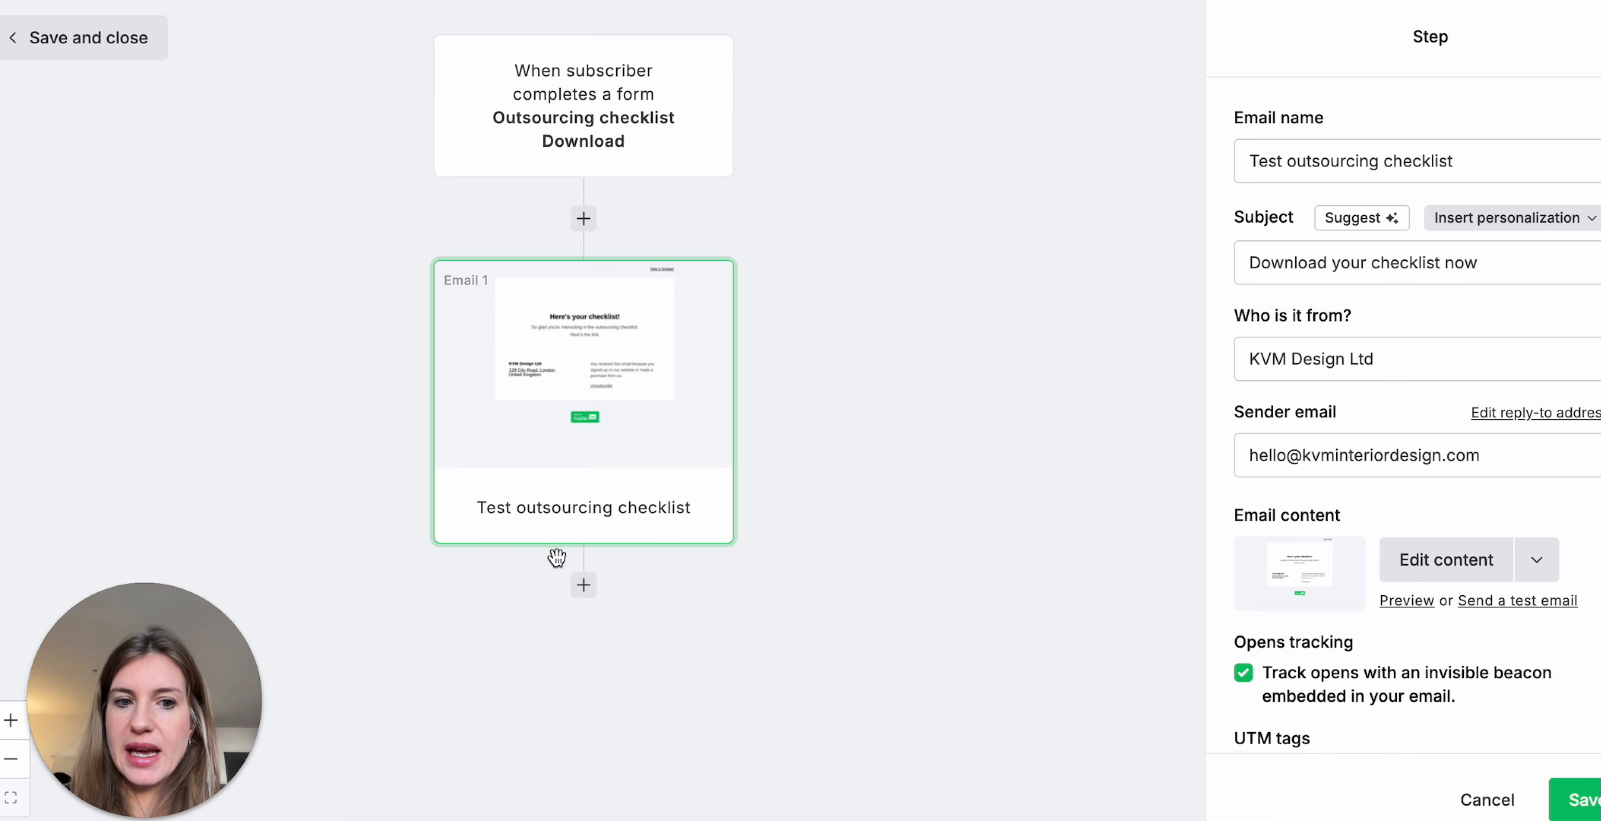
click(583, 584)
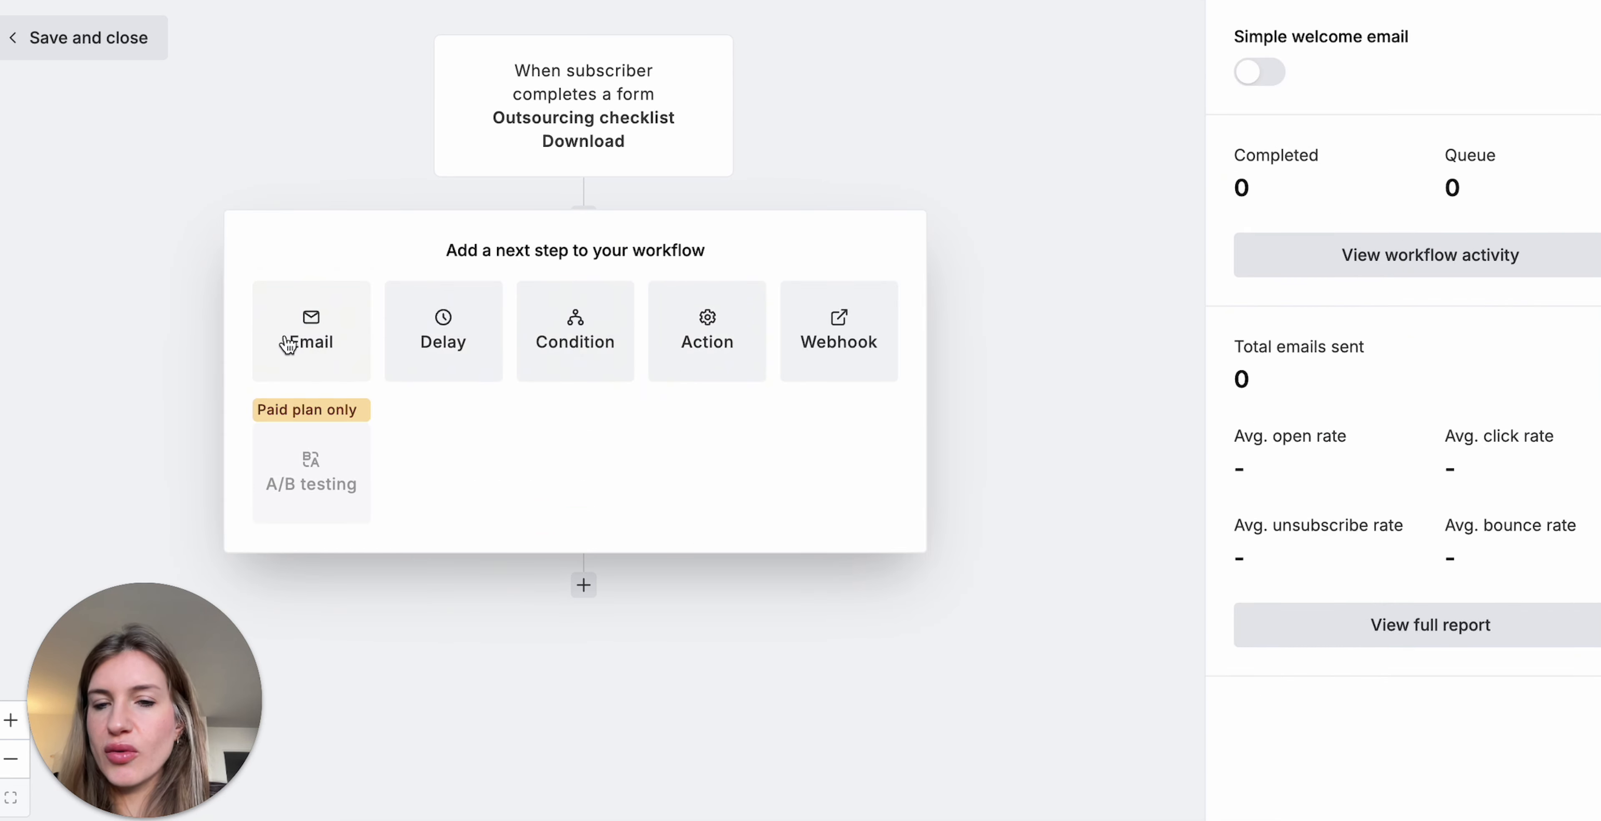
click(722, 346)
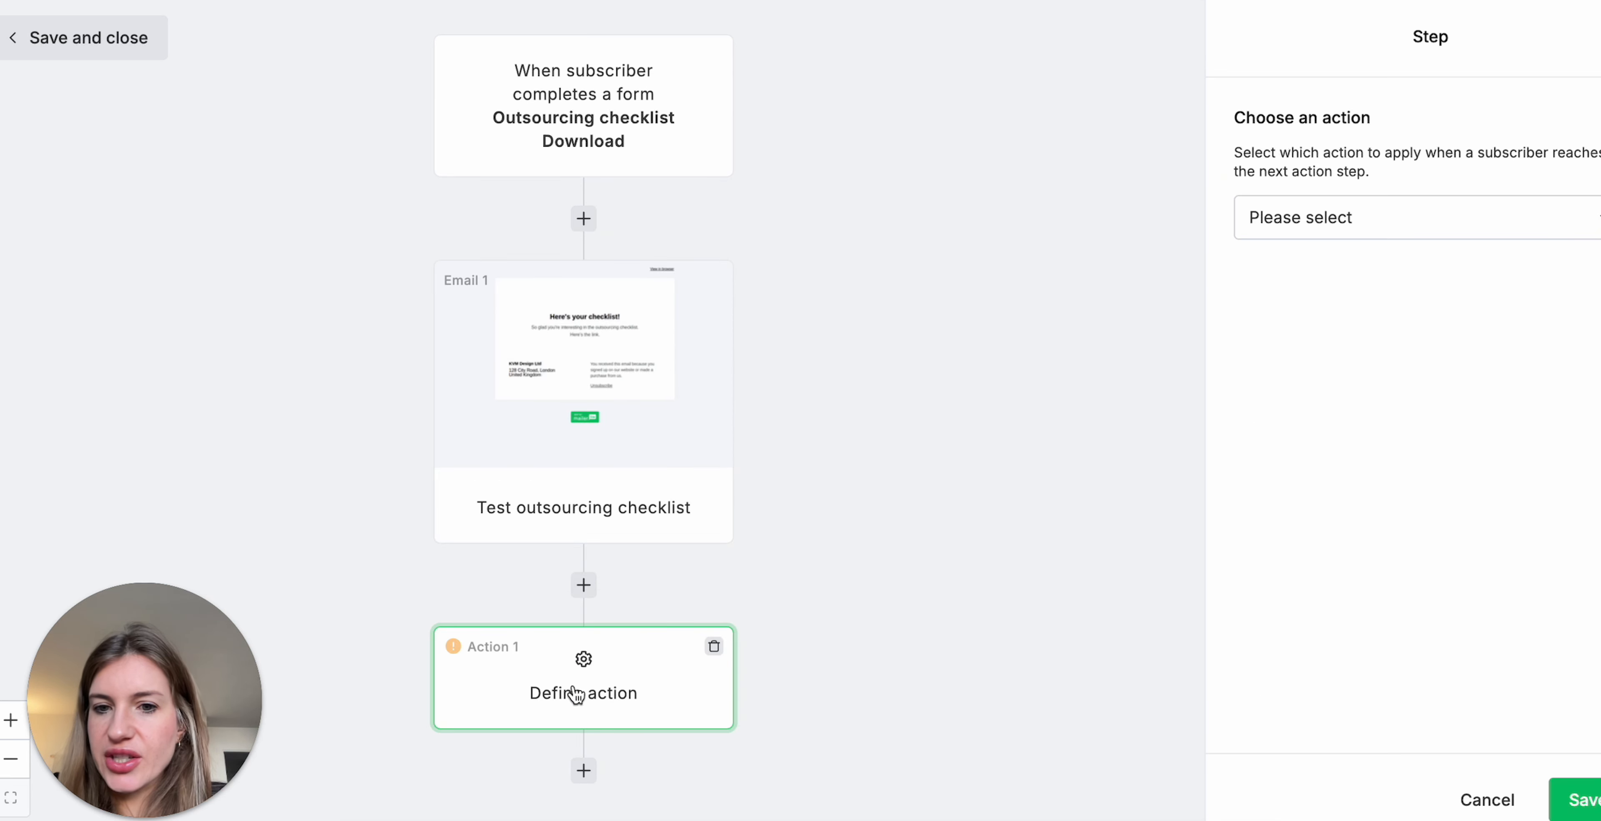
Try to define the action as moving subscribers from the "outsourcing checklist" group to "new leads (welcome)"
click(1384, 224)
click(1309, 348)
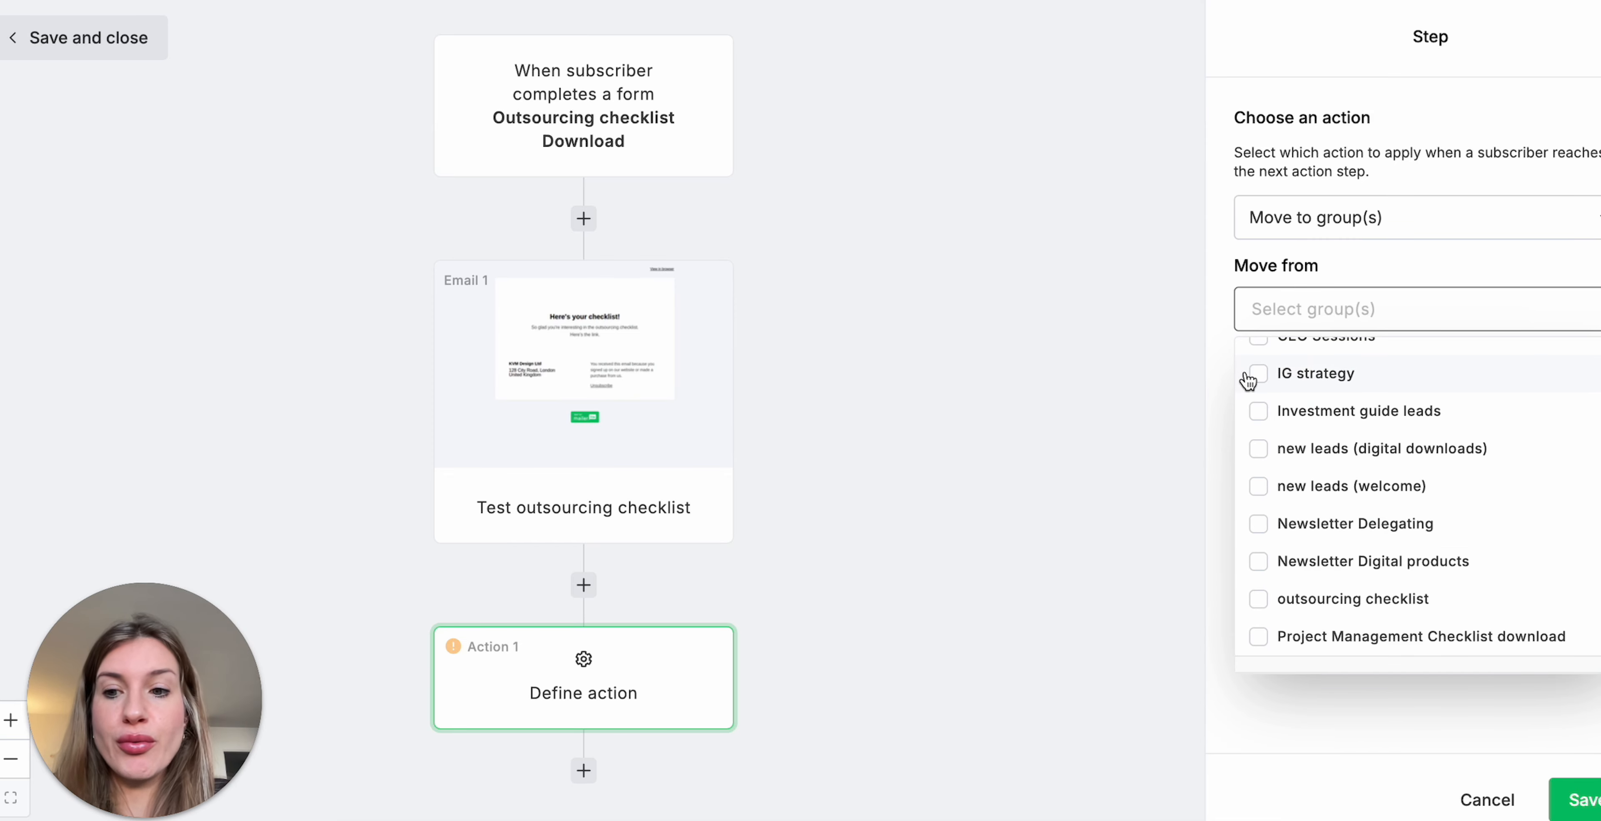
click(1260, 600)
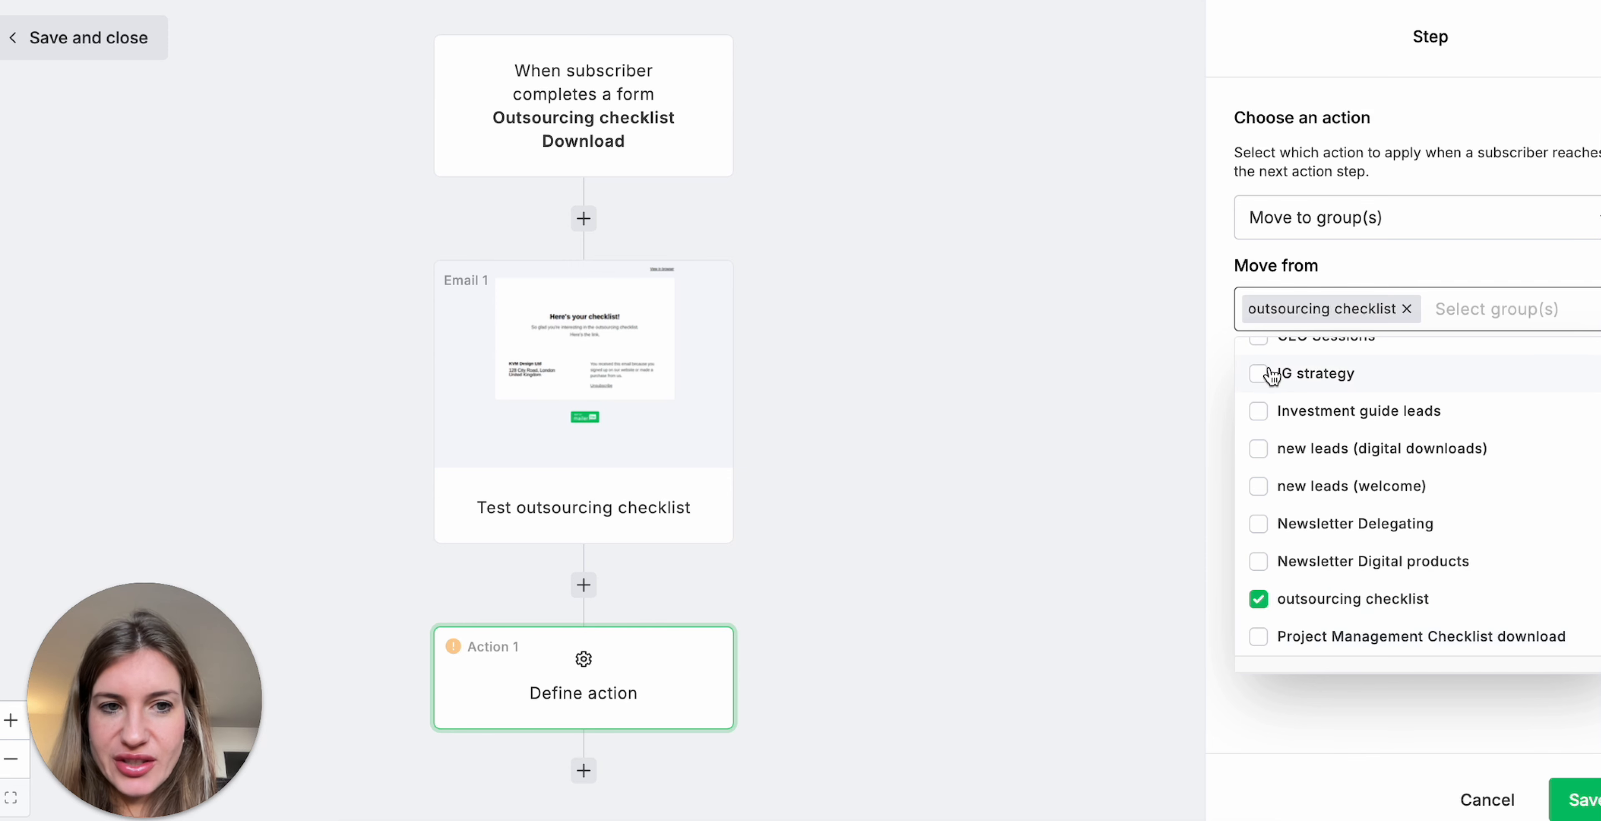
click(1222, 306)
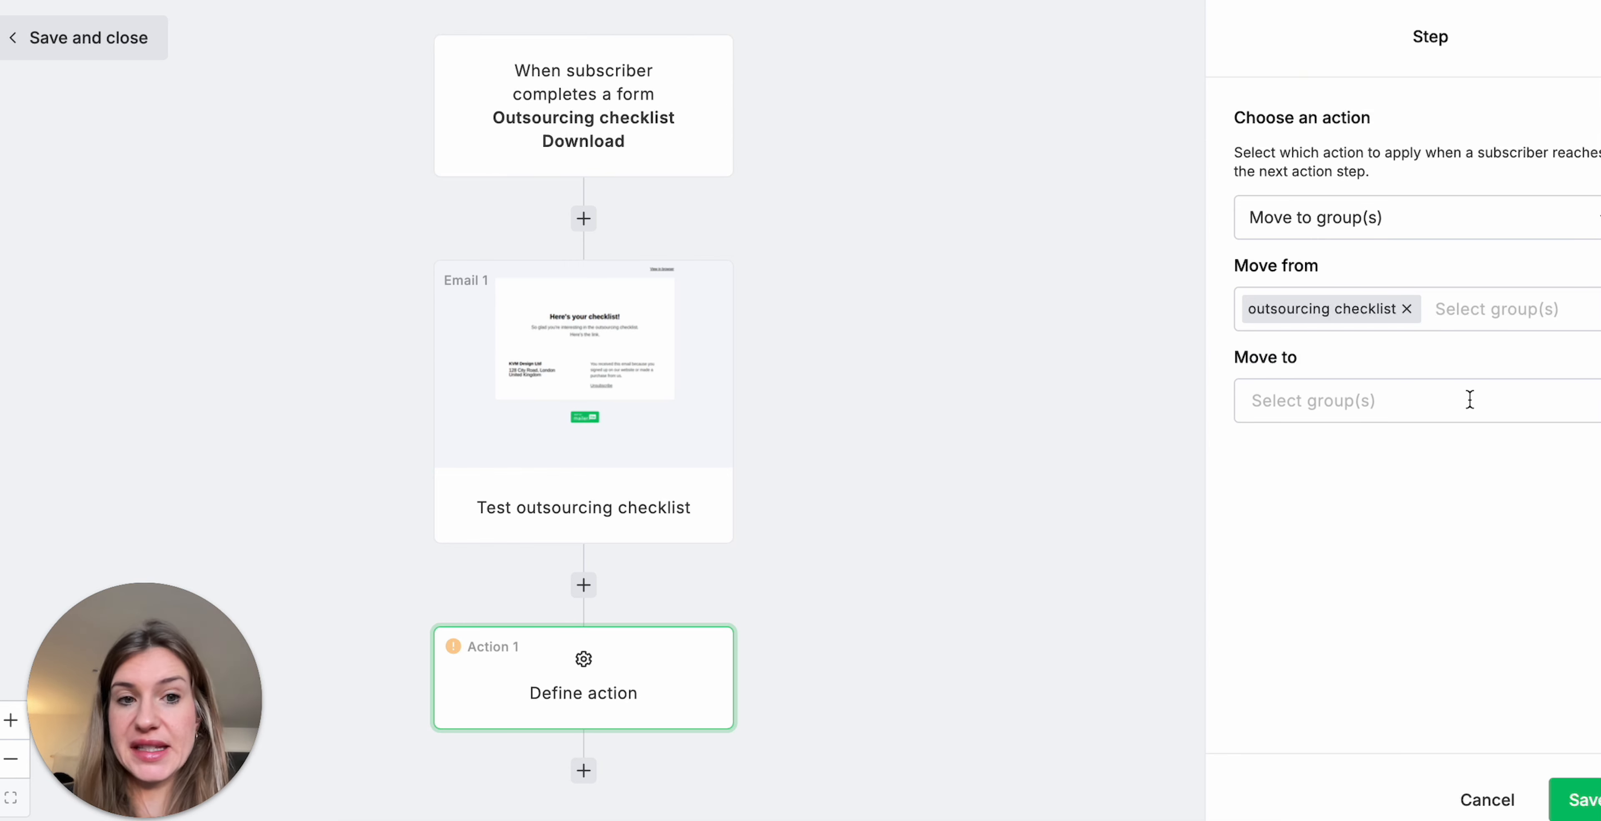
click(1373, 400)
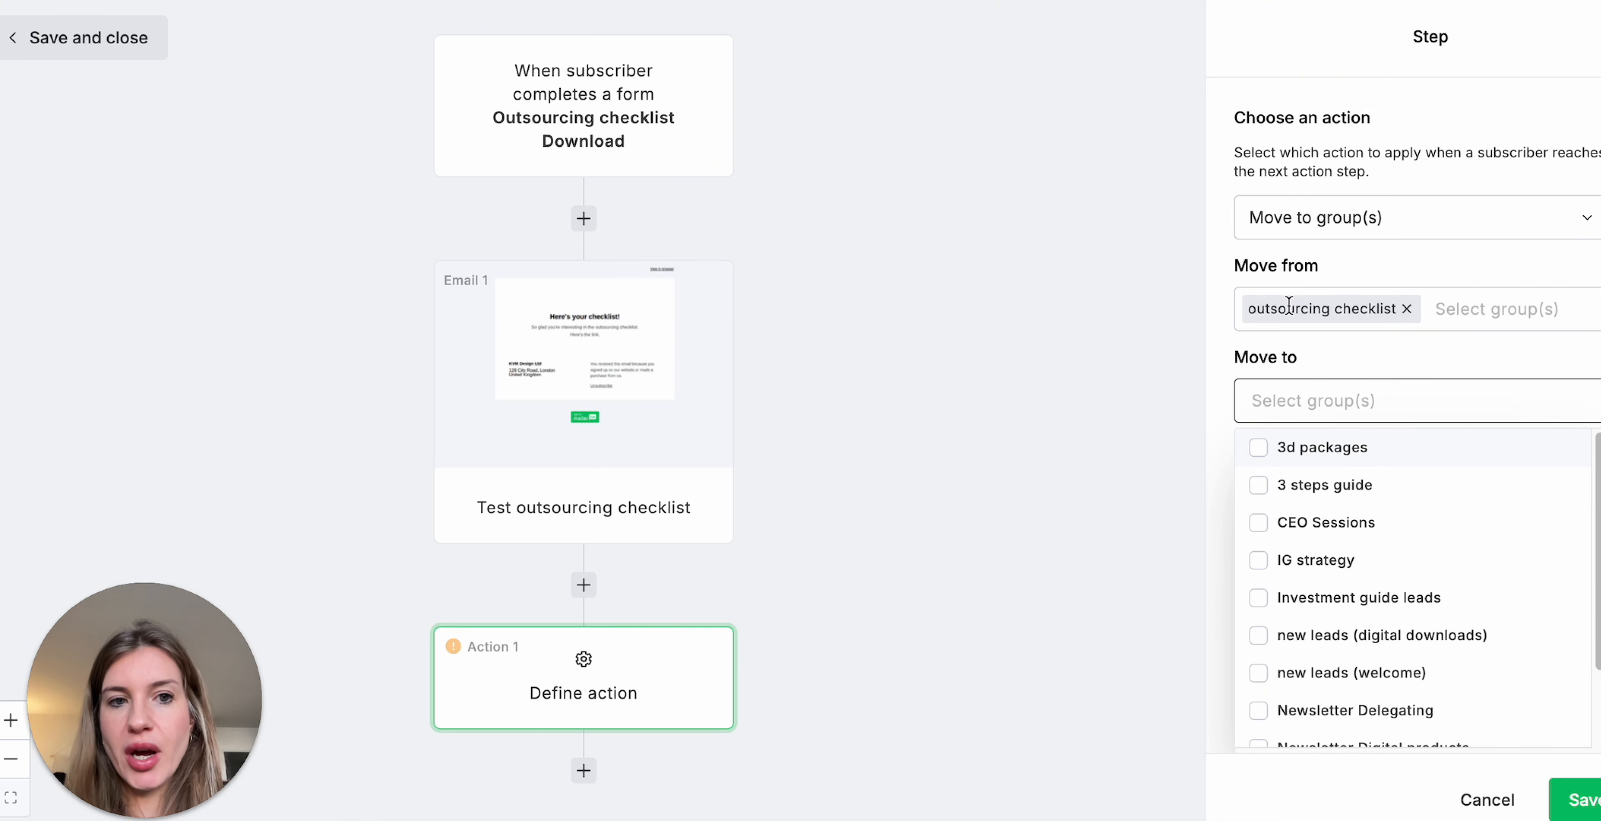
click(1343, 674)
click(1224, 528)
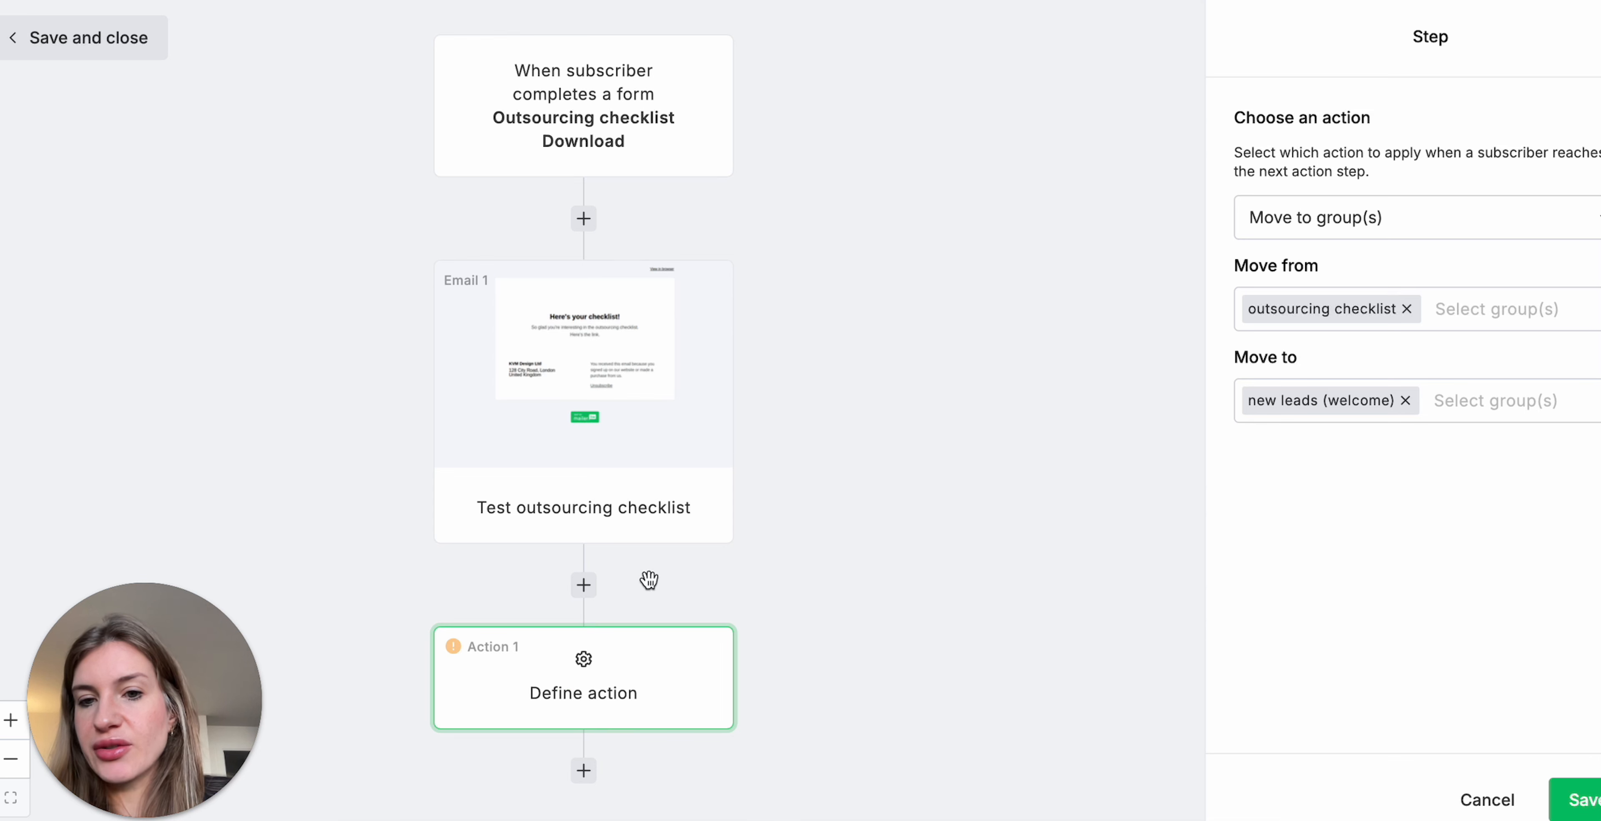
Insert a delay of 3 days between the email and the action step, and save it
click(587, 589)
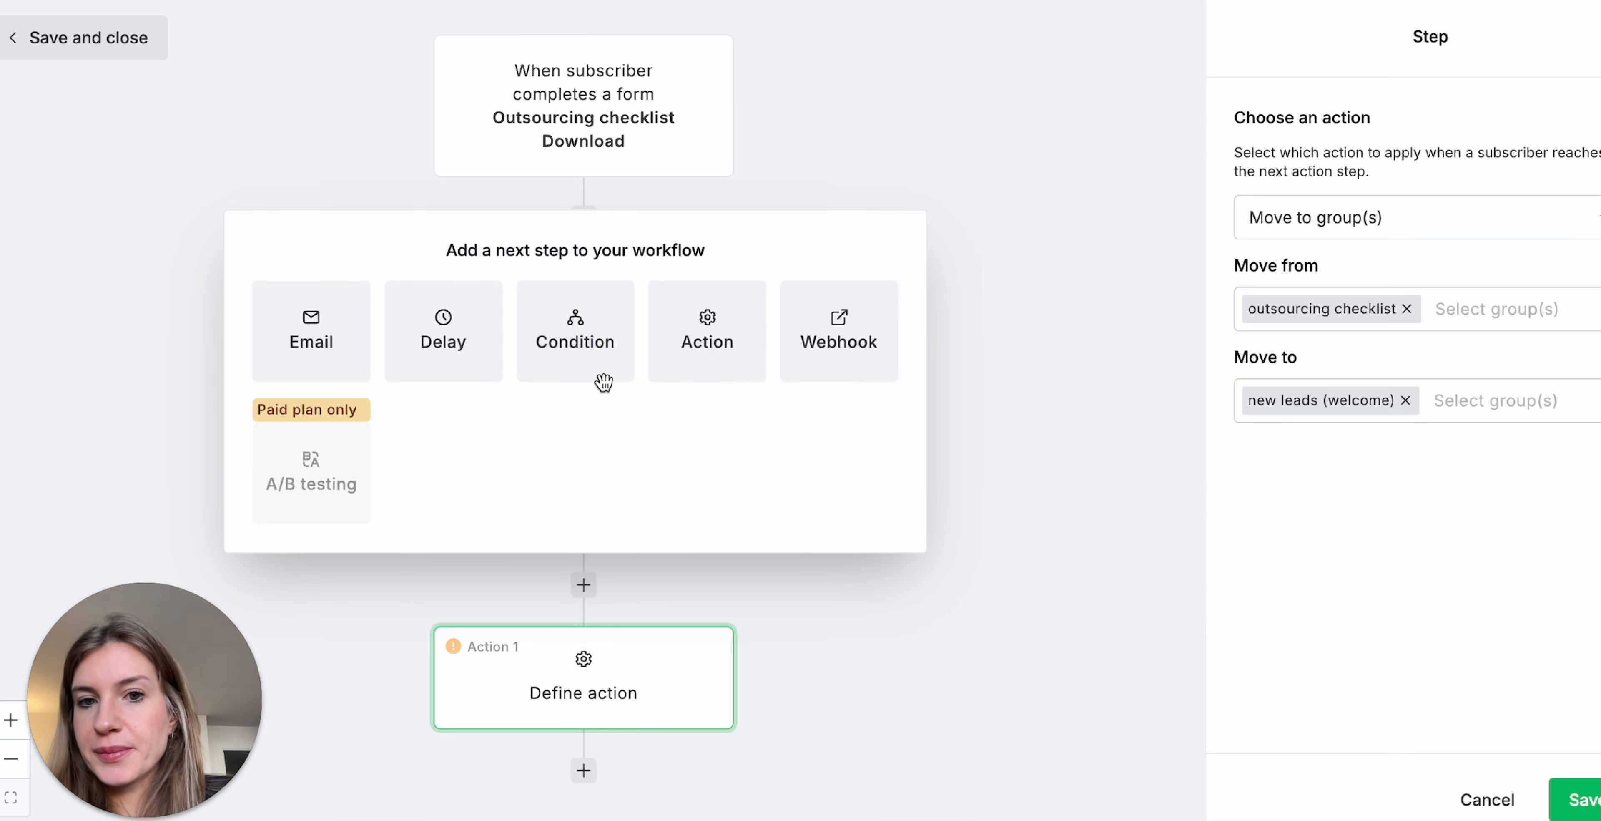
click(470, 350)
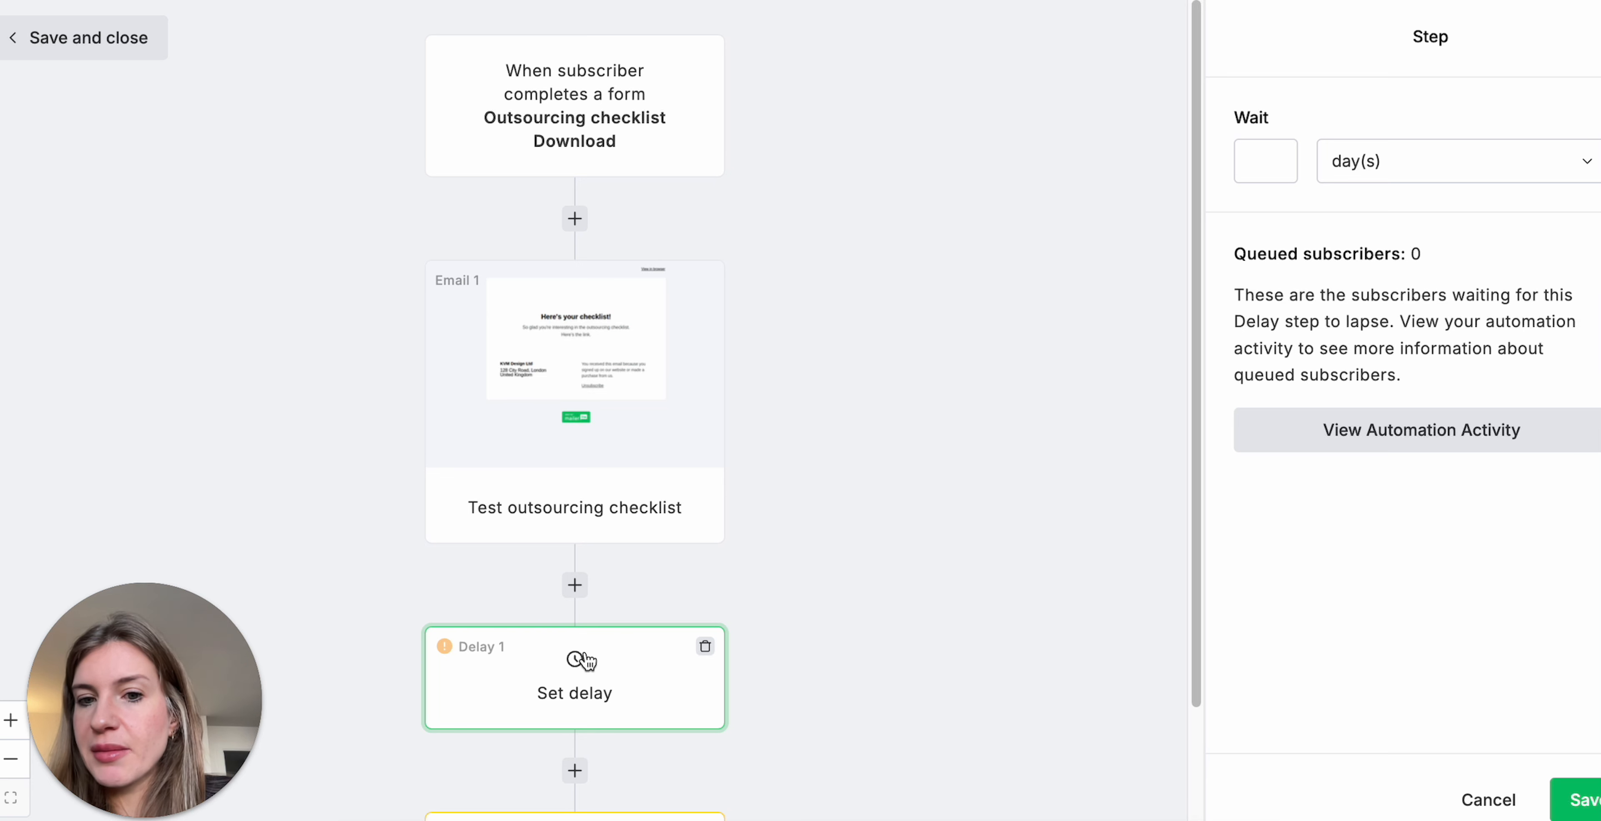
click(1284, 154)
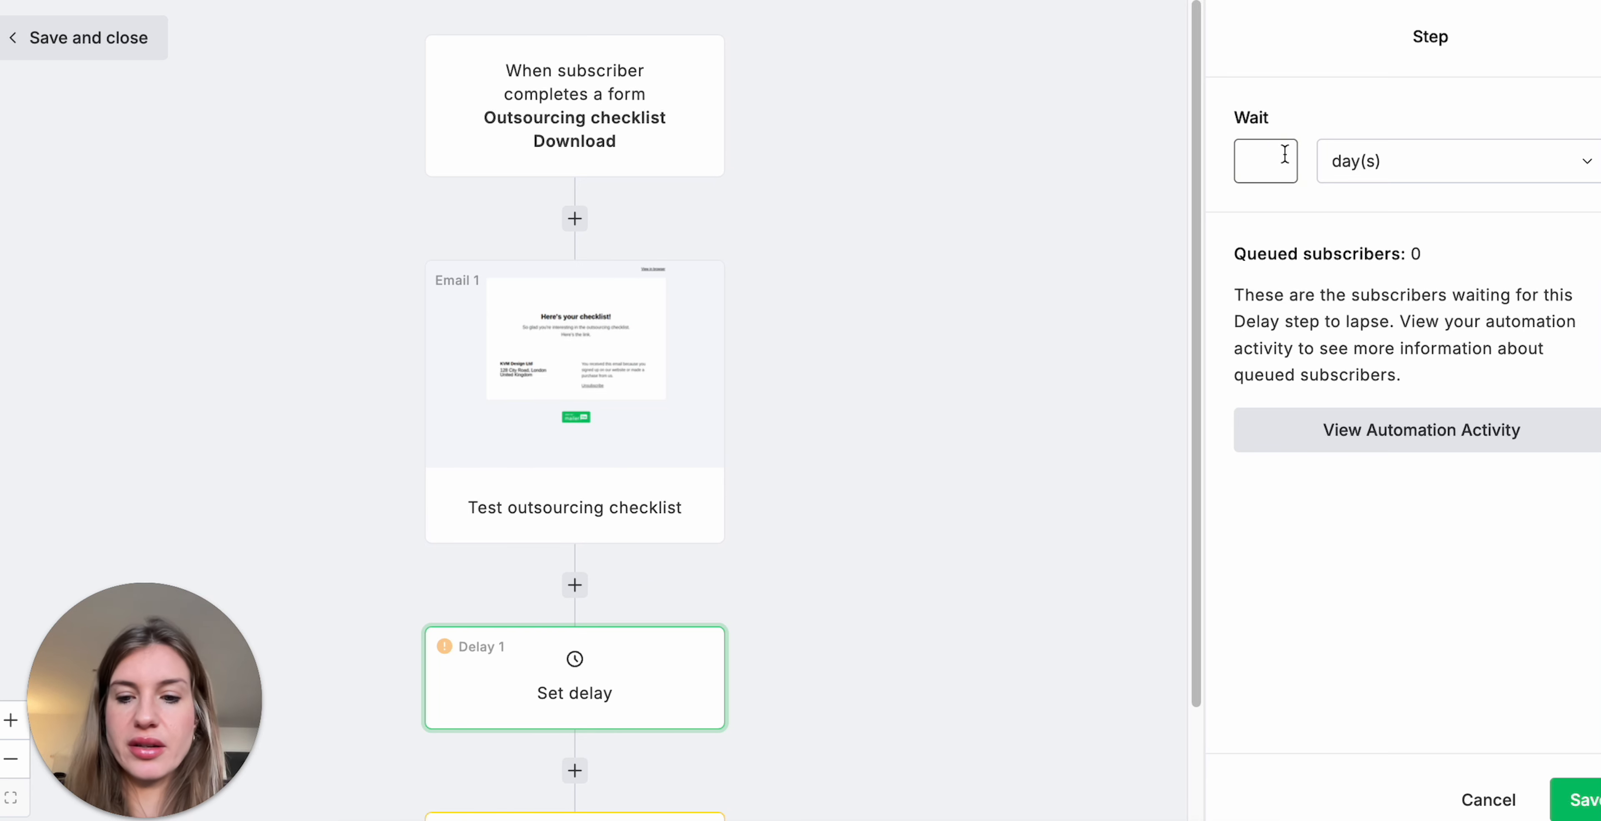
text(3)
click(1381, 563)
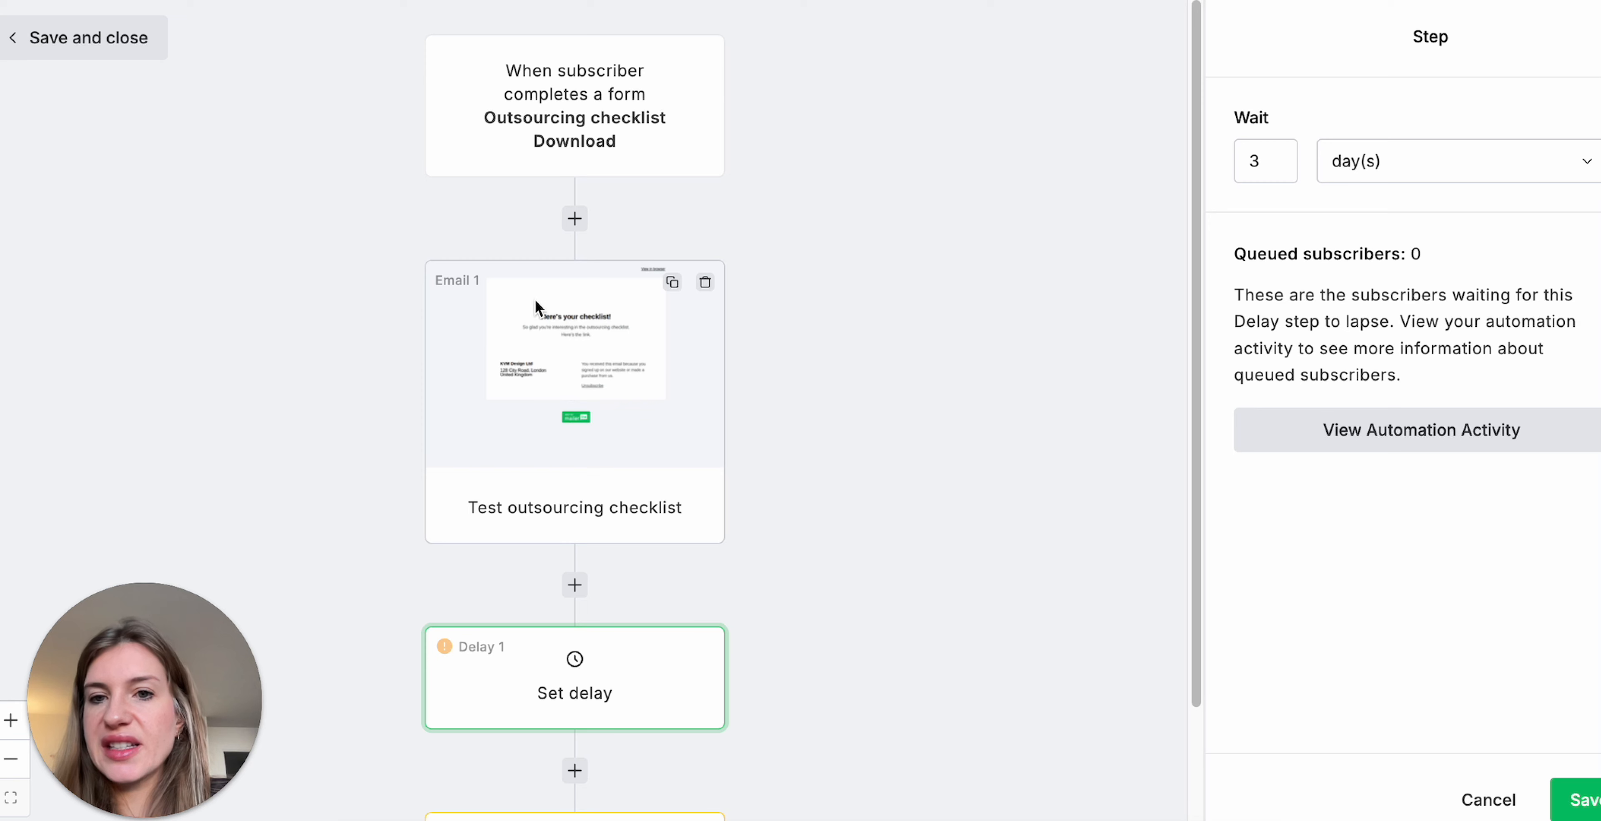
scroll(561, 607, down, 3)
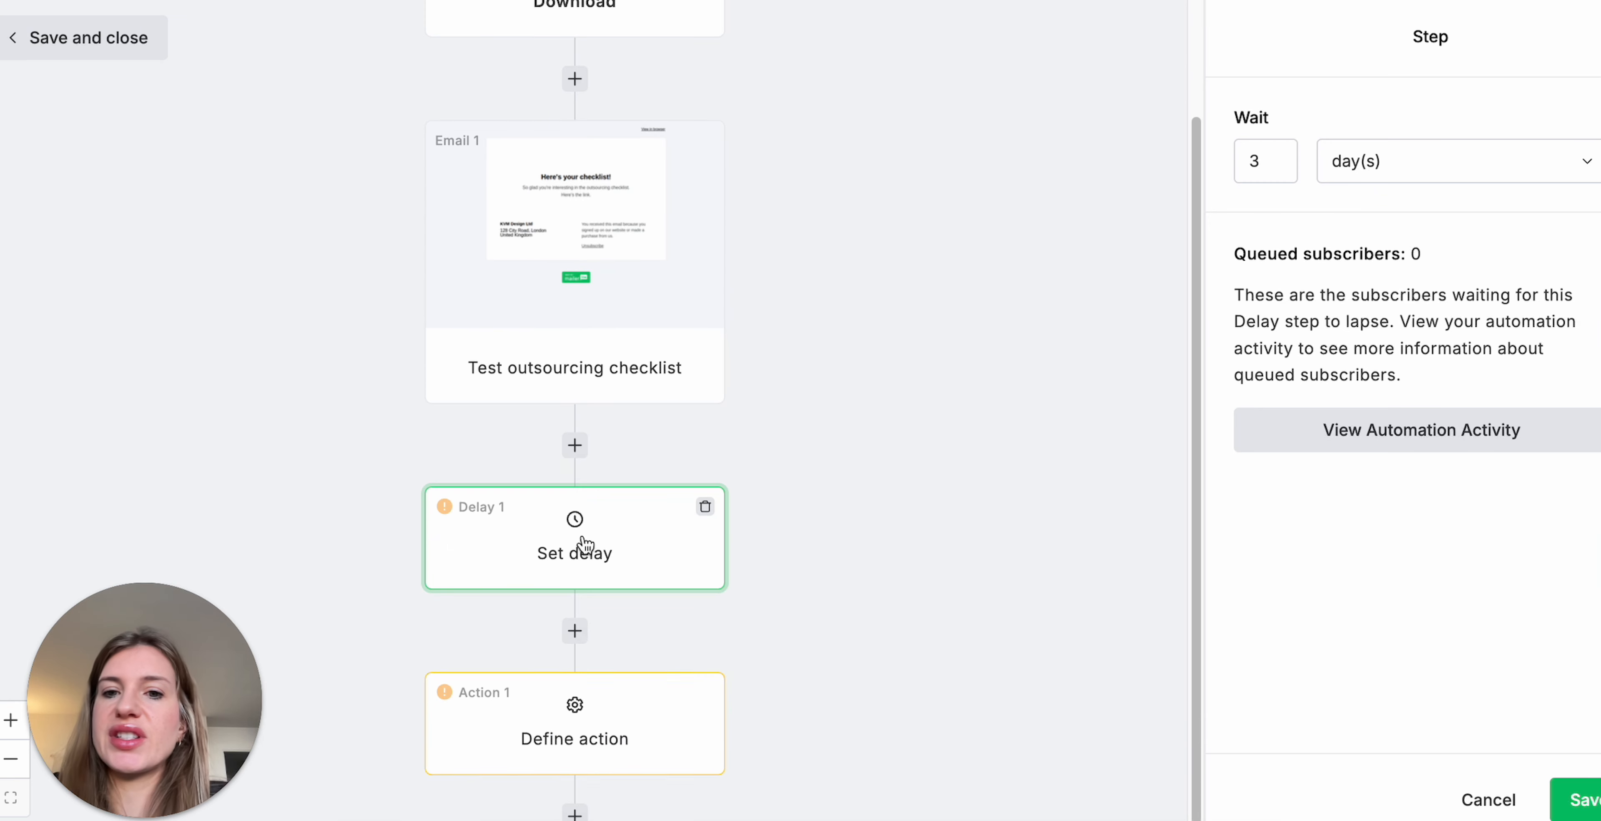
click(1577, 800)
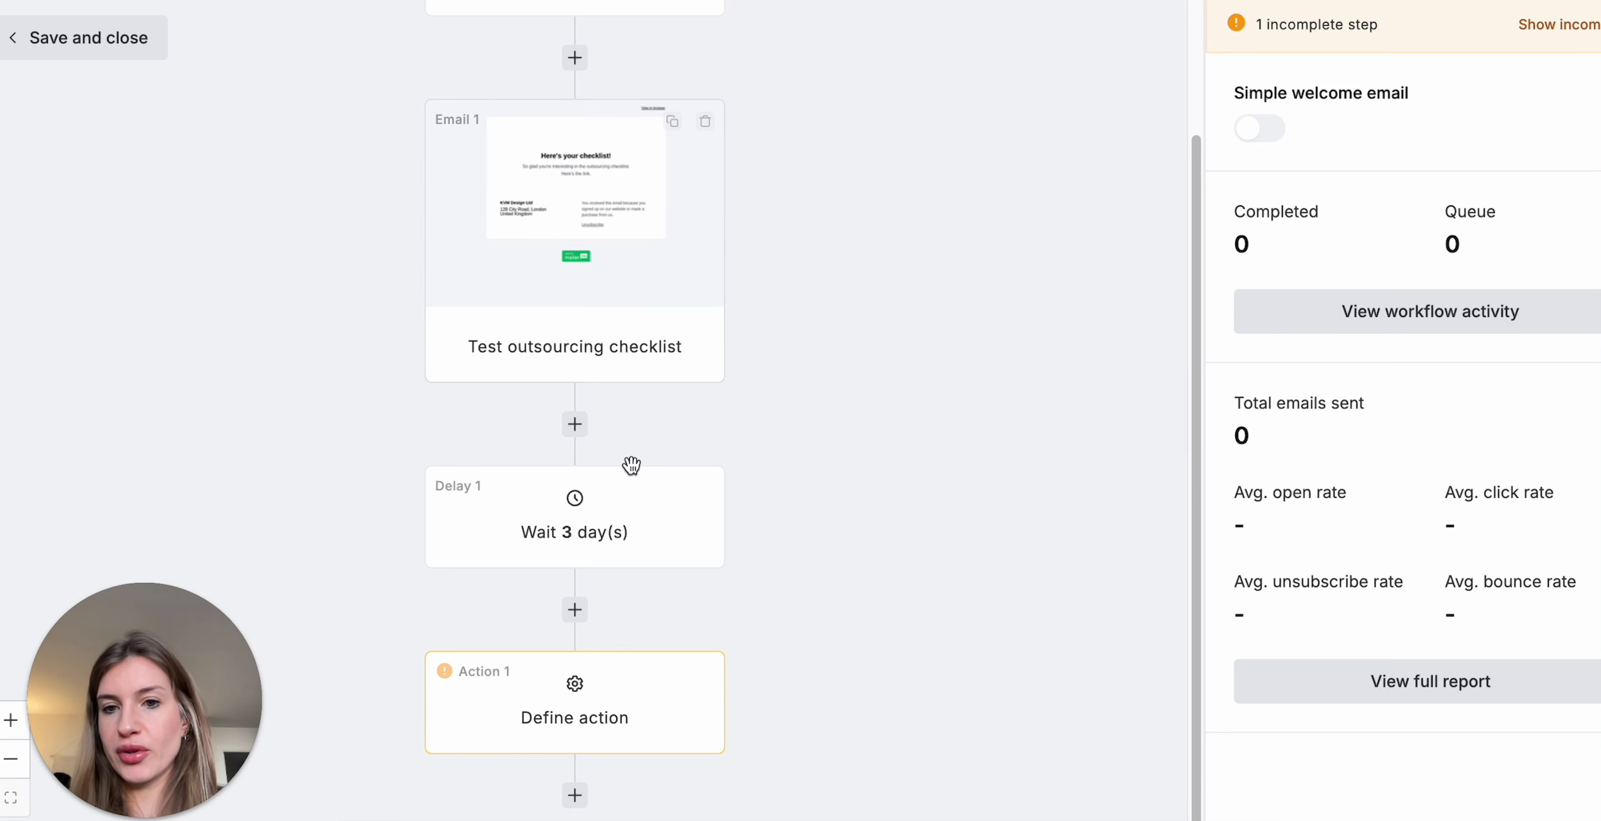
Open the settings of the undefined action step below the delay
scroll(537, 429, up, 3)
scroll(538, 424, down, 3)
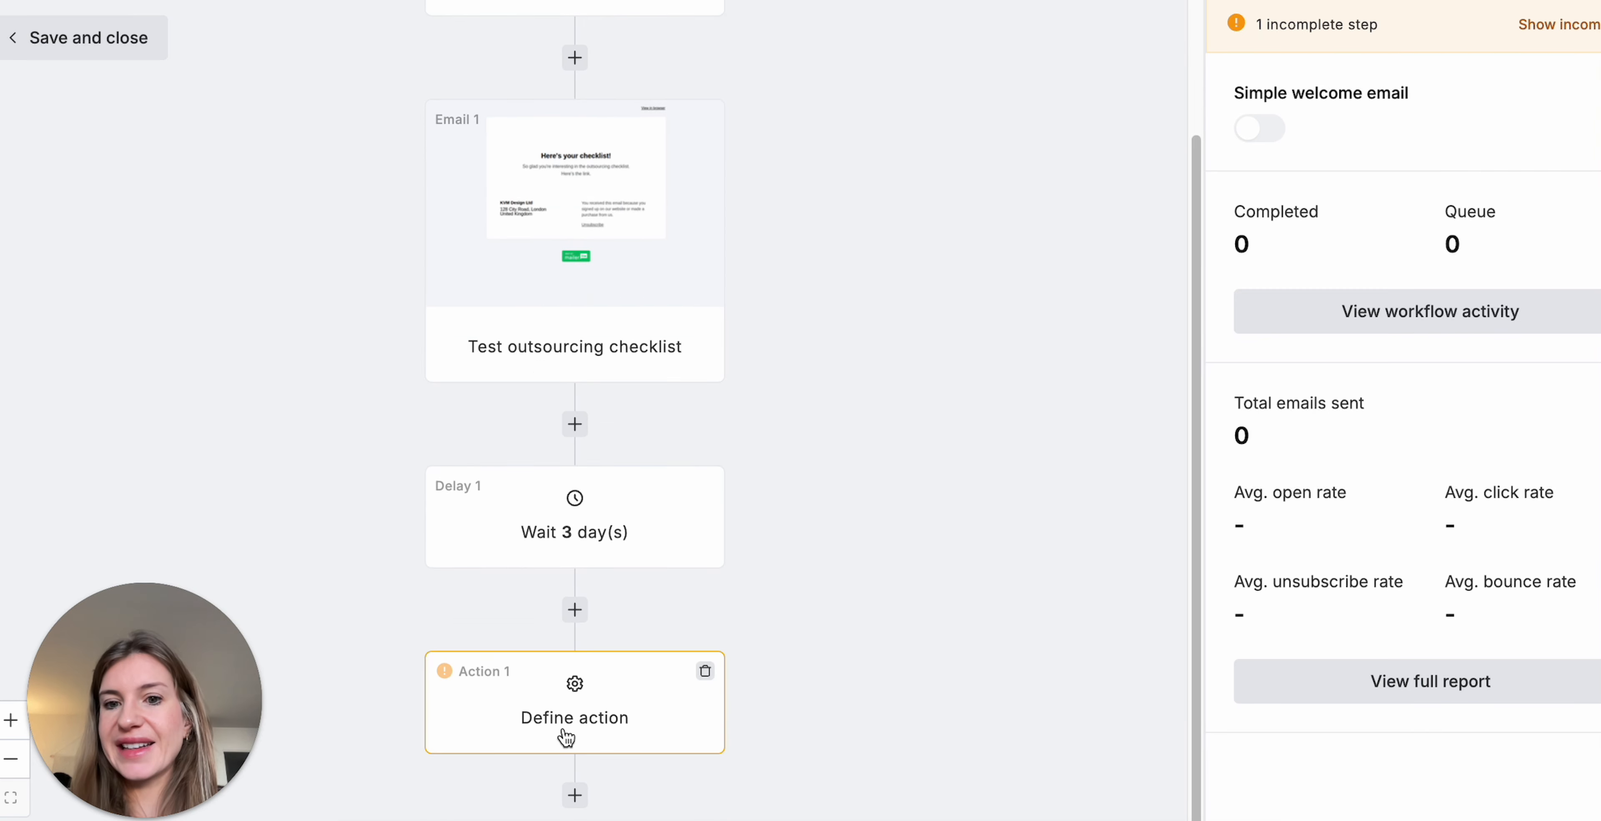
click(555, 702)
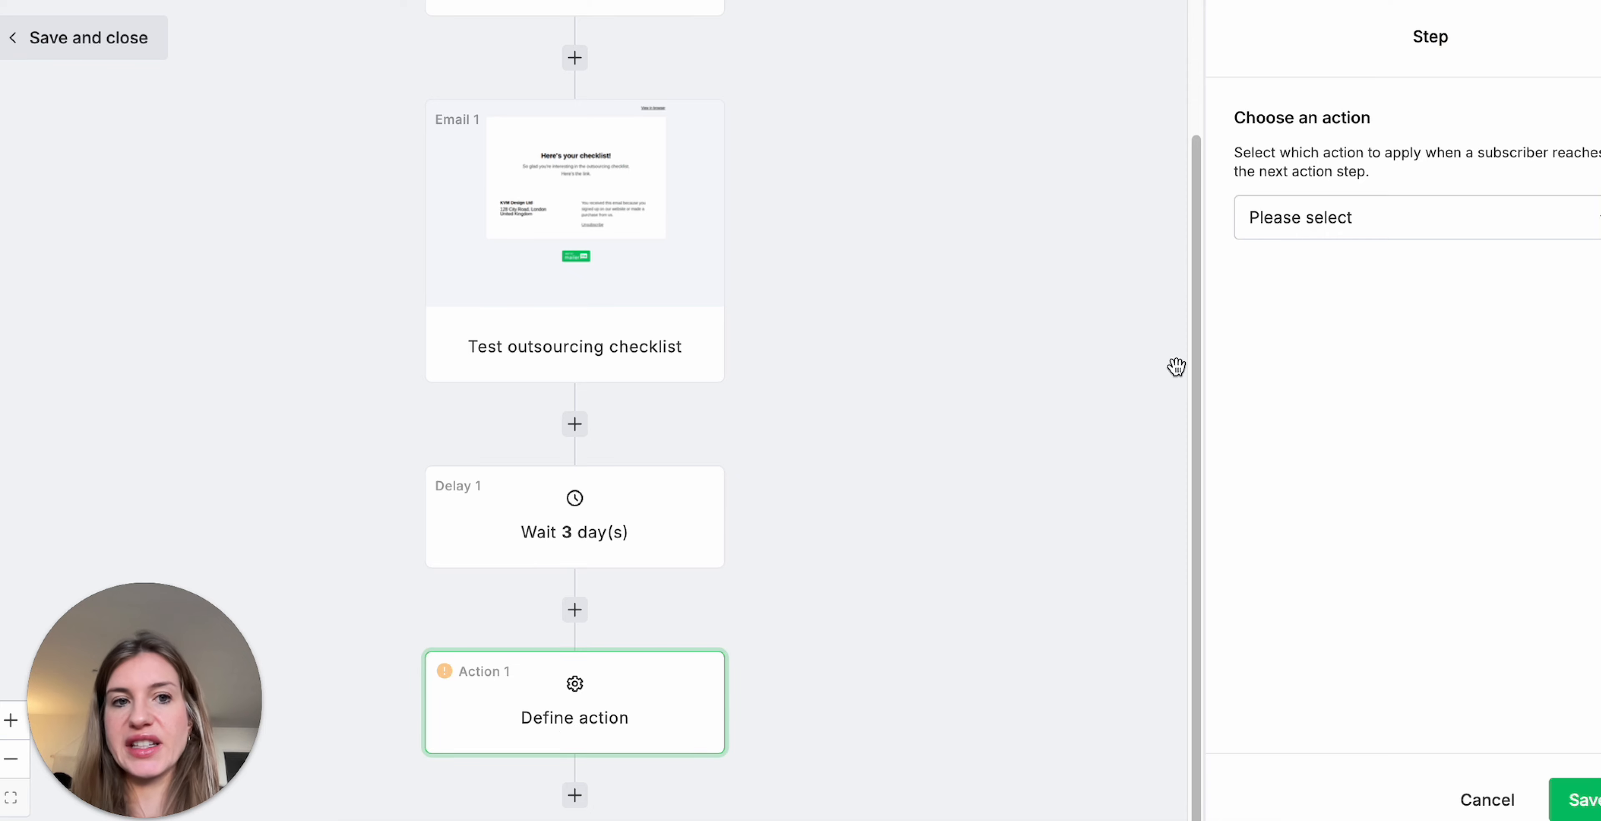
Return to the automations list and look through the existing workflows, including the welcome sequences
scroll(568, 440, up, 3)
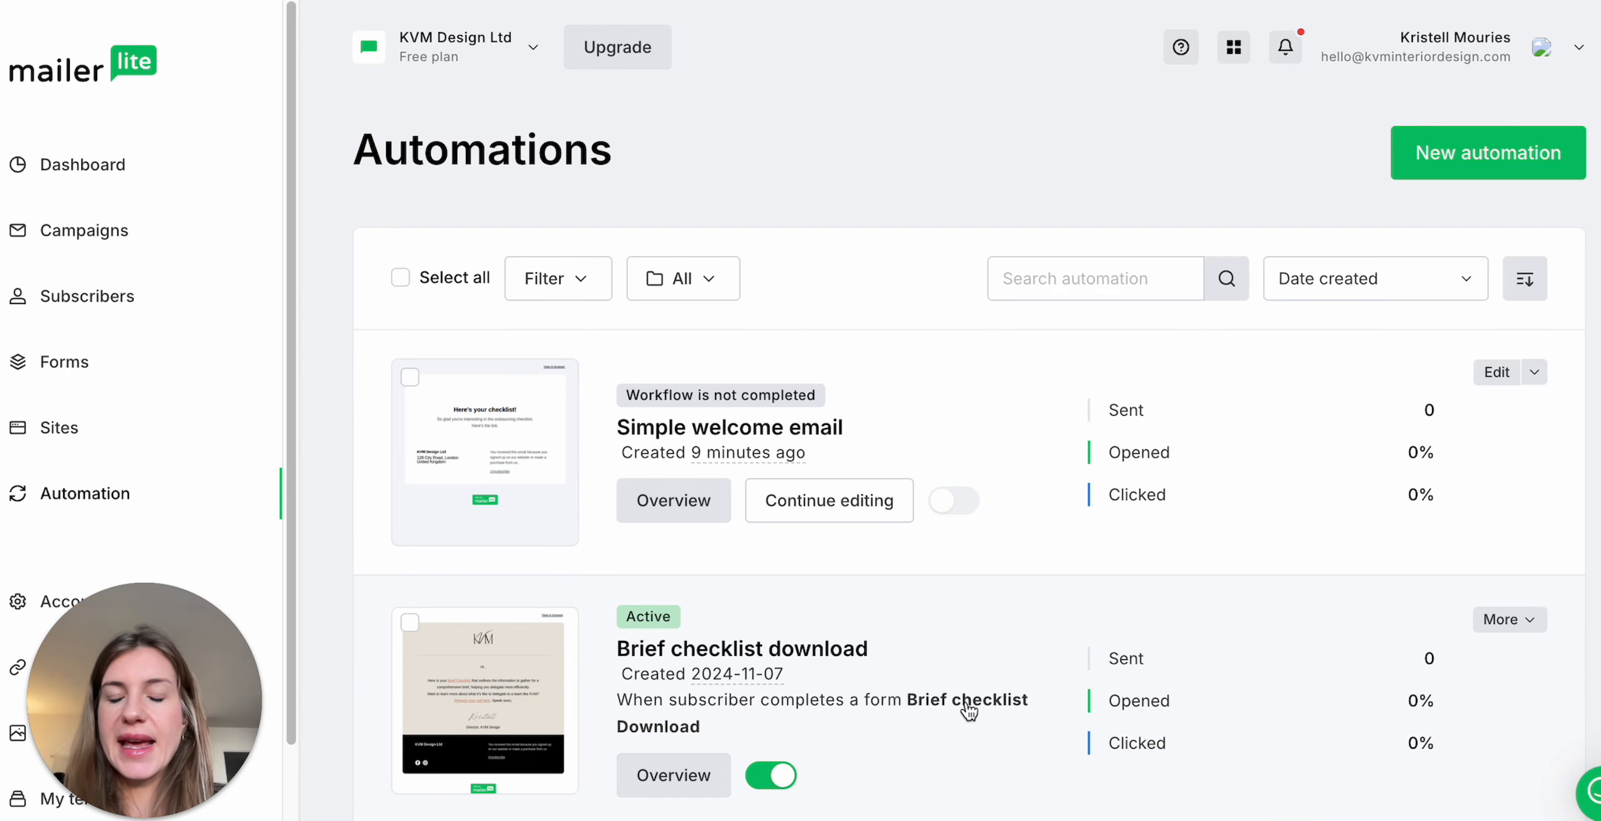
scroll(967, 714, down, 7)
scroll(968, 710, down, 20)
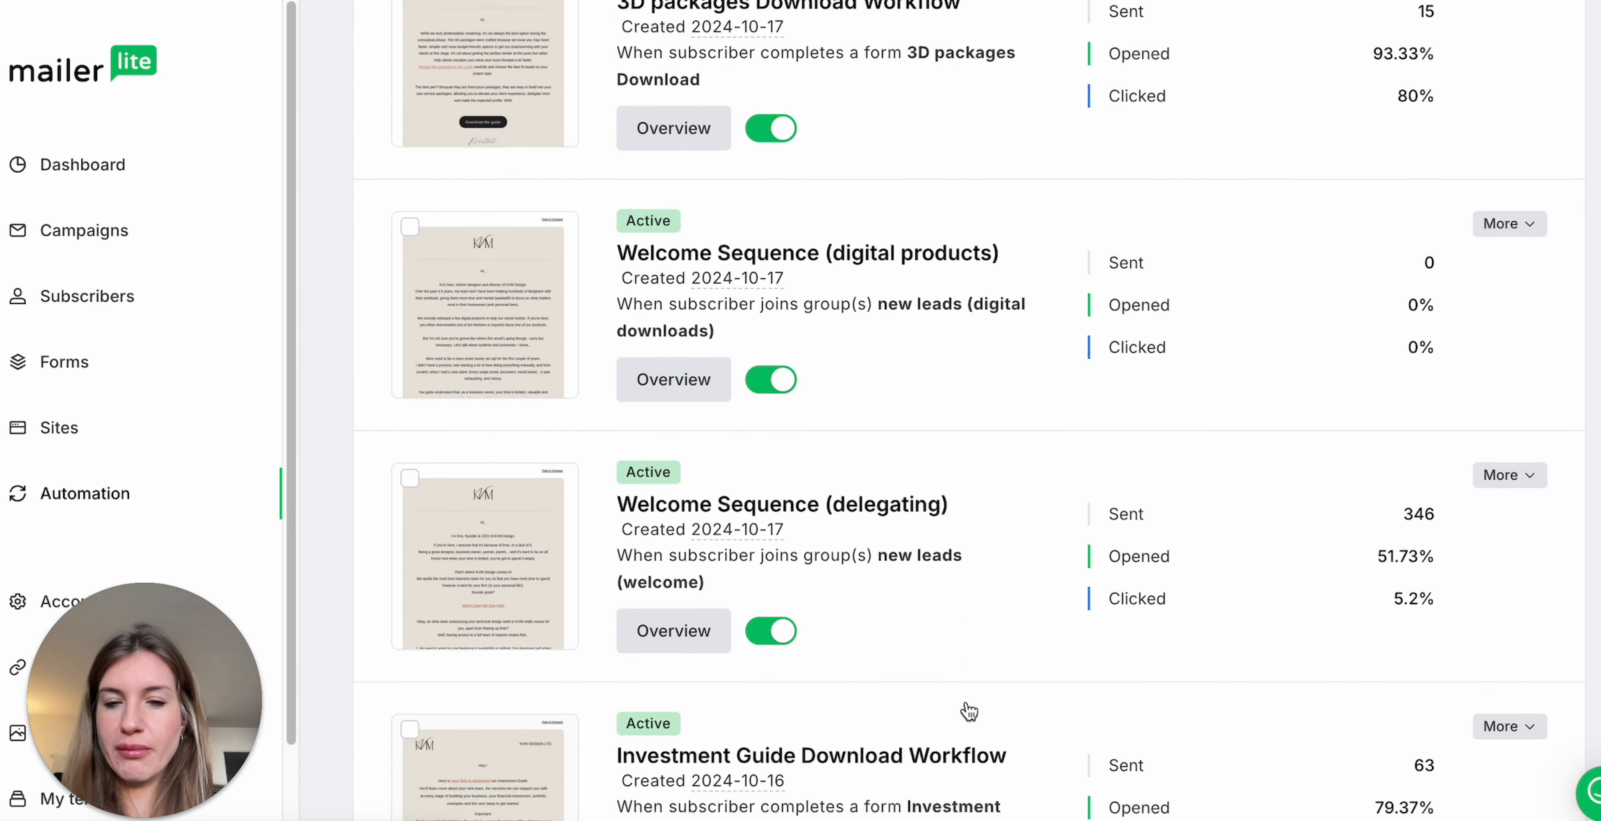
scroll(967, 707, up, 8)
scroll(967, 702, up, 20)
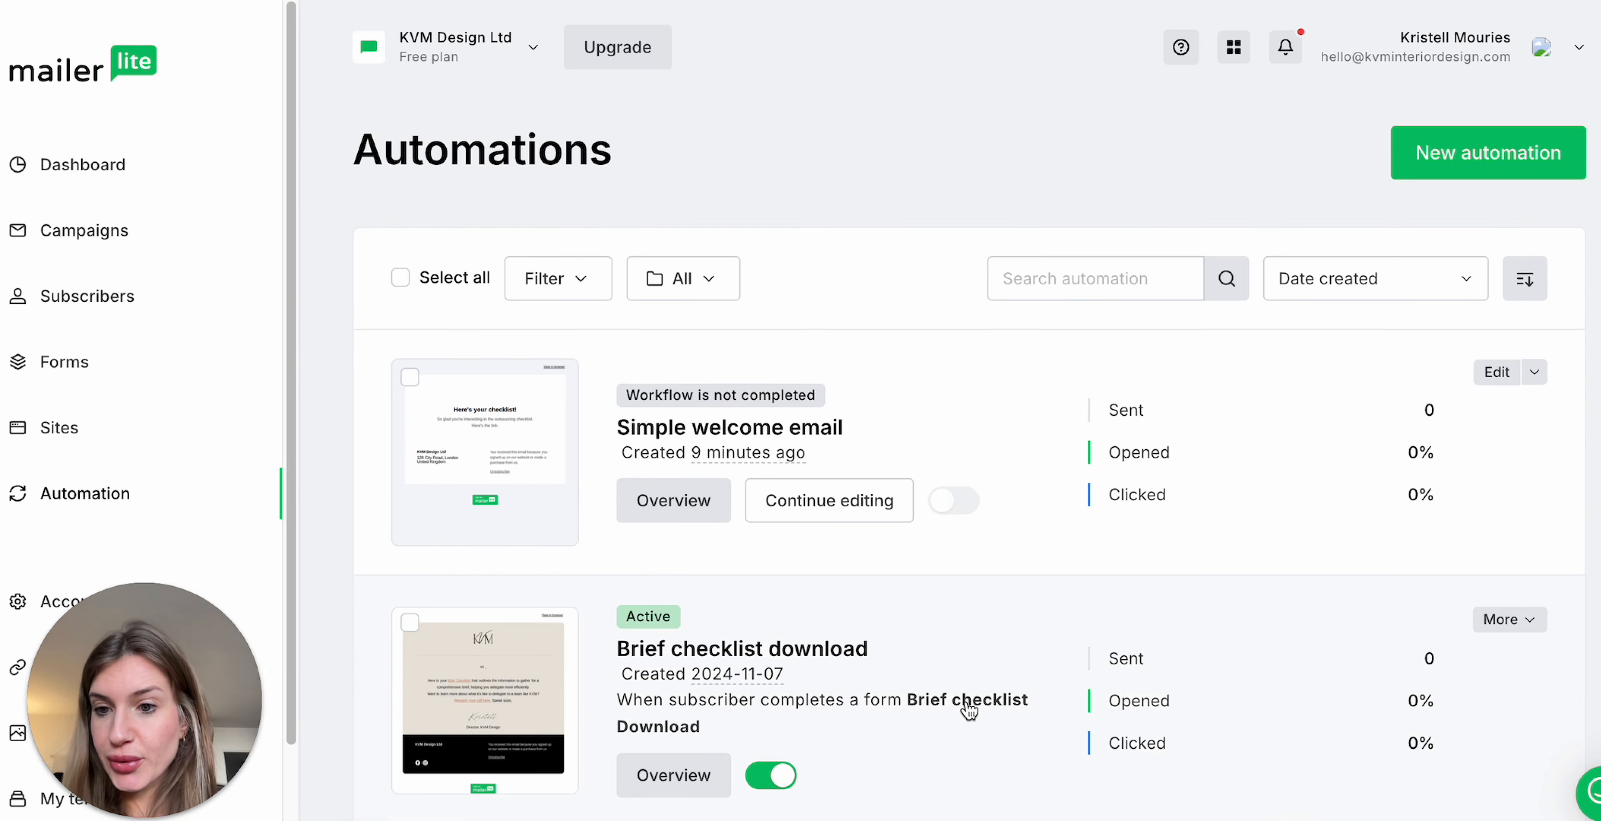